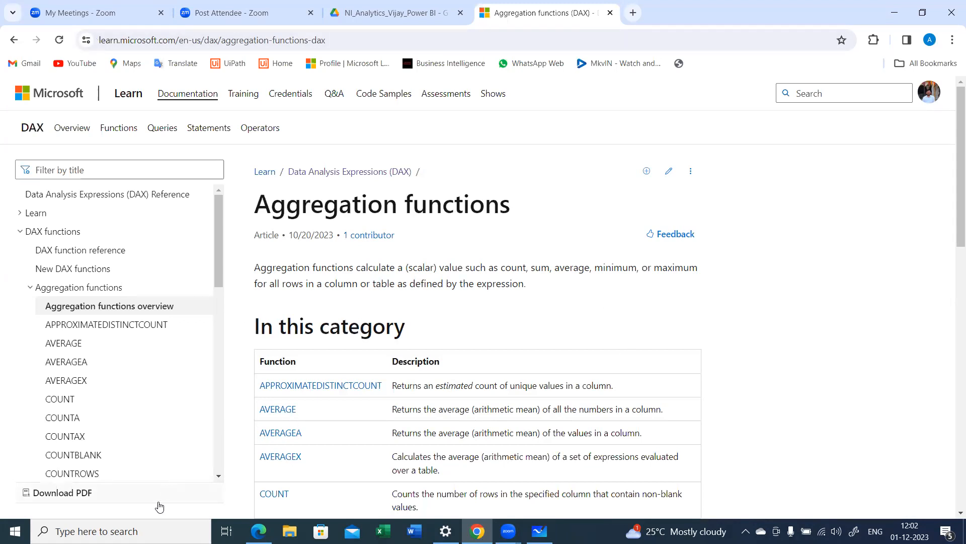
Step: Find Power BI through the Windows search, try to open the recent file Demo12.pbix, and launch Power BI Desktop
left_click(126, 531)
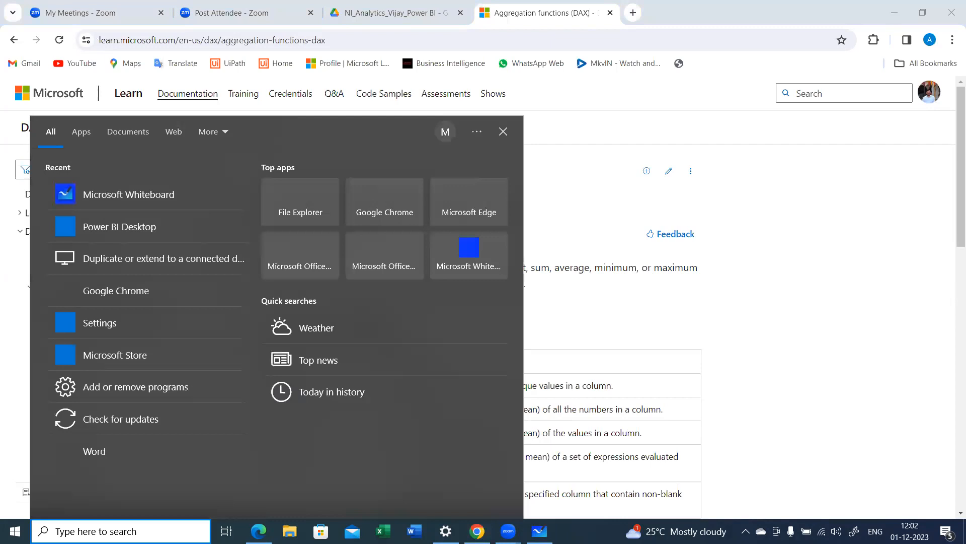
type("power  bi")
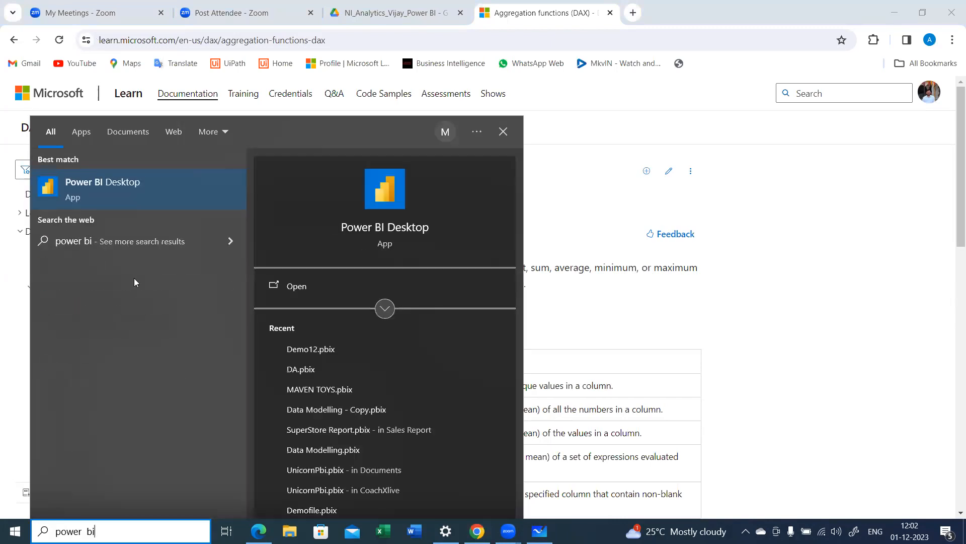
left_click(320, 350)
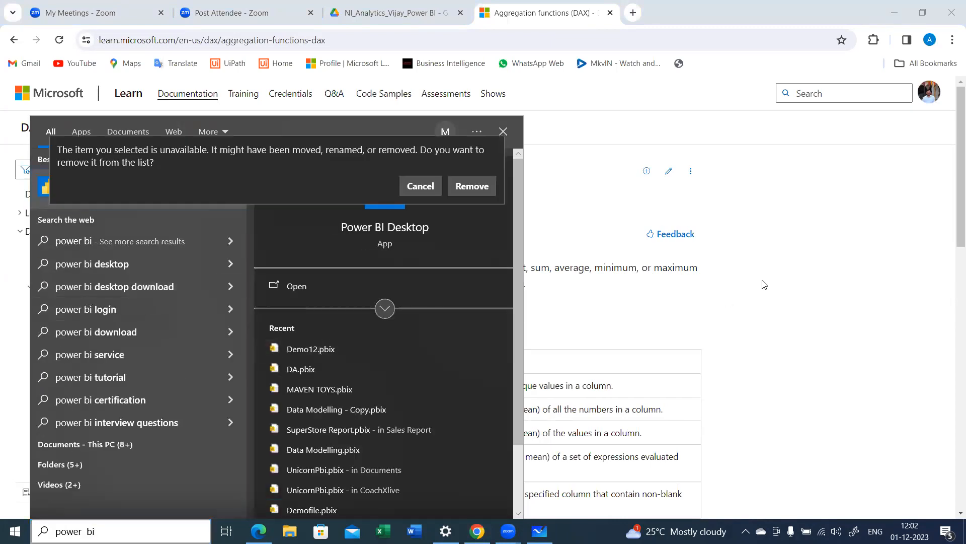
left_click(473, 189)
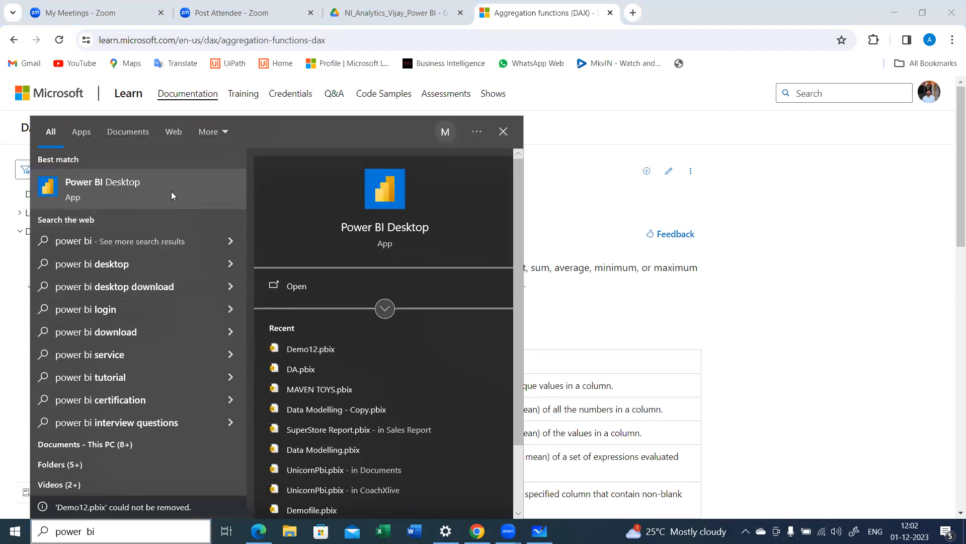
left_click(784, 263)
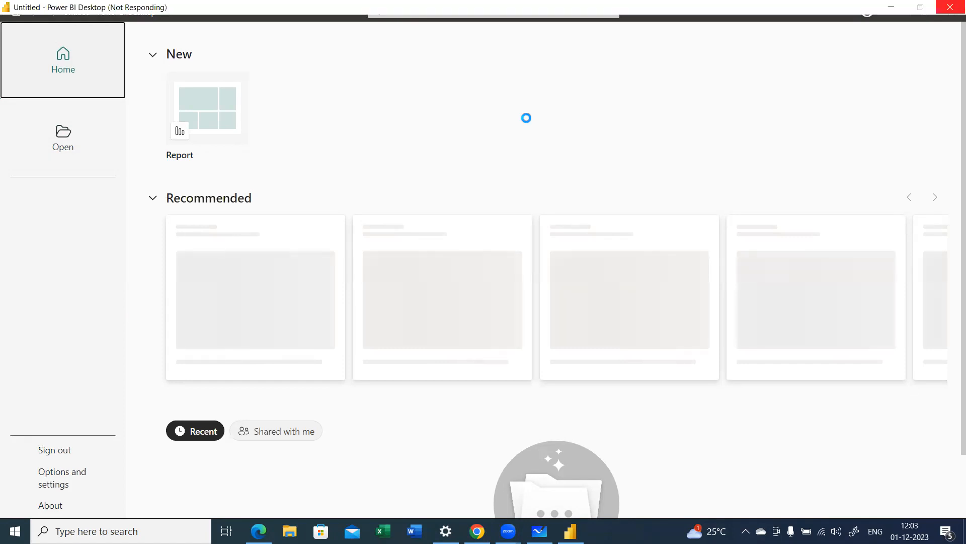
Step: Open the recent Demo12 report and dismiss the Azure Maps and recovered-files notices
left_click(153, 54)
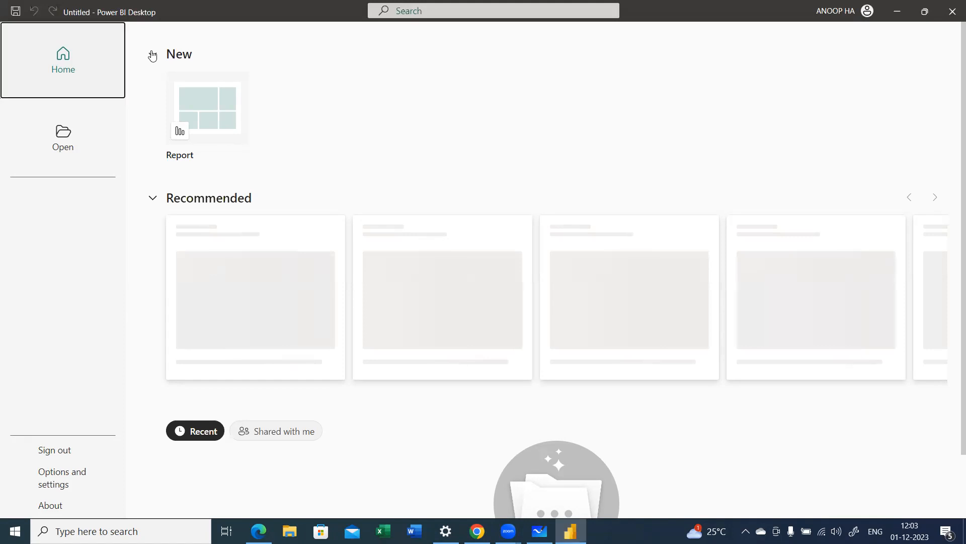
left_click(154, 103)
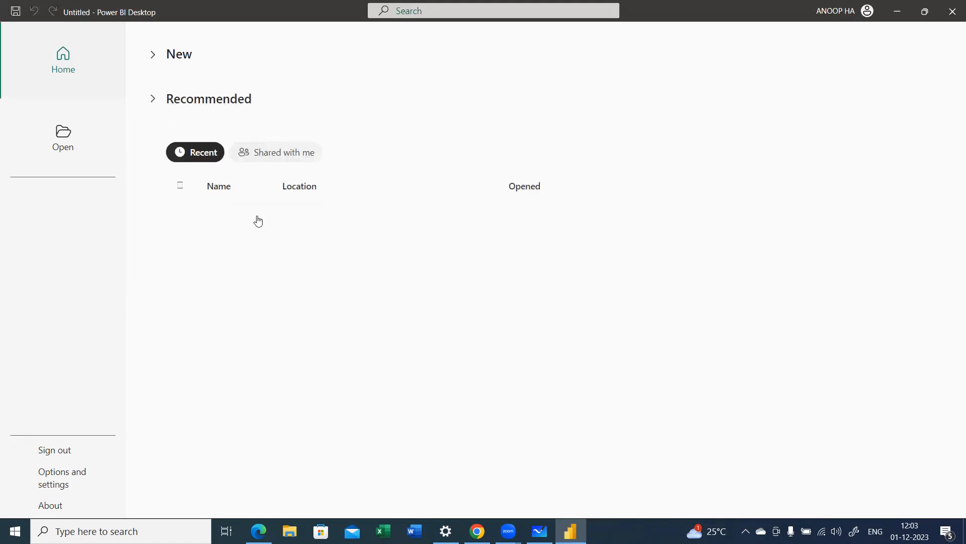
key("Escape")
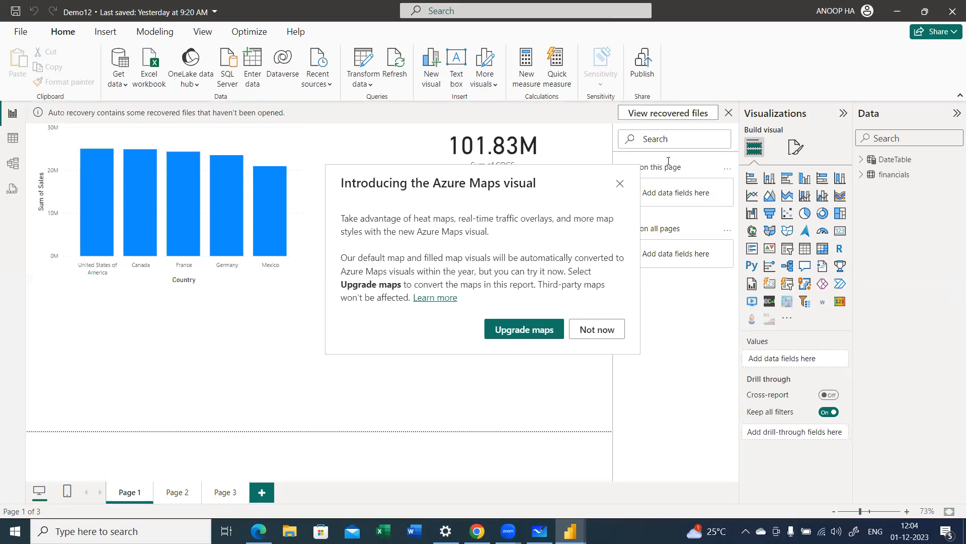
left_click(728, 114)
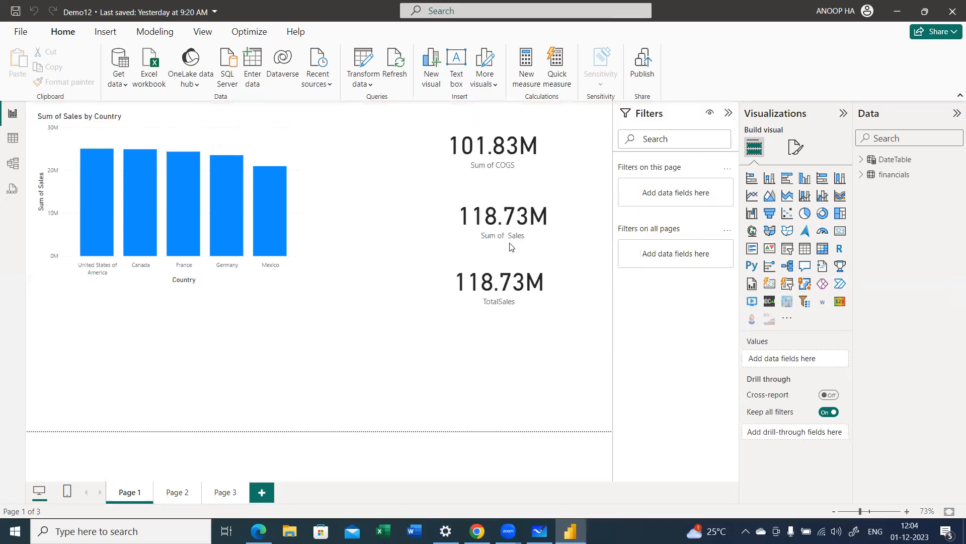
left_click(538, 315)
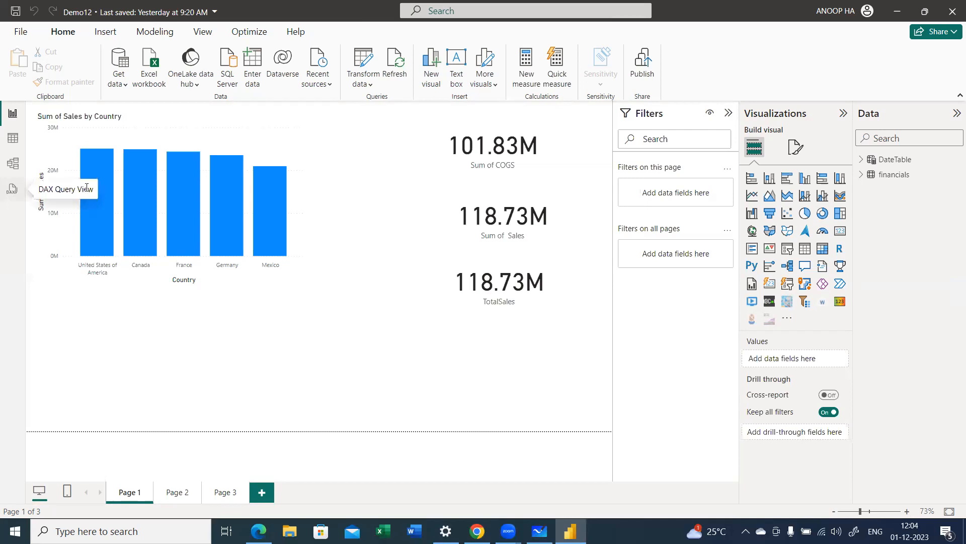
Step: Add a new measure to the financials table and name it Average Profit
right_click(880, 176)
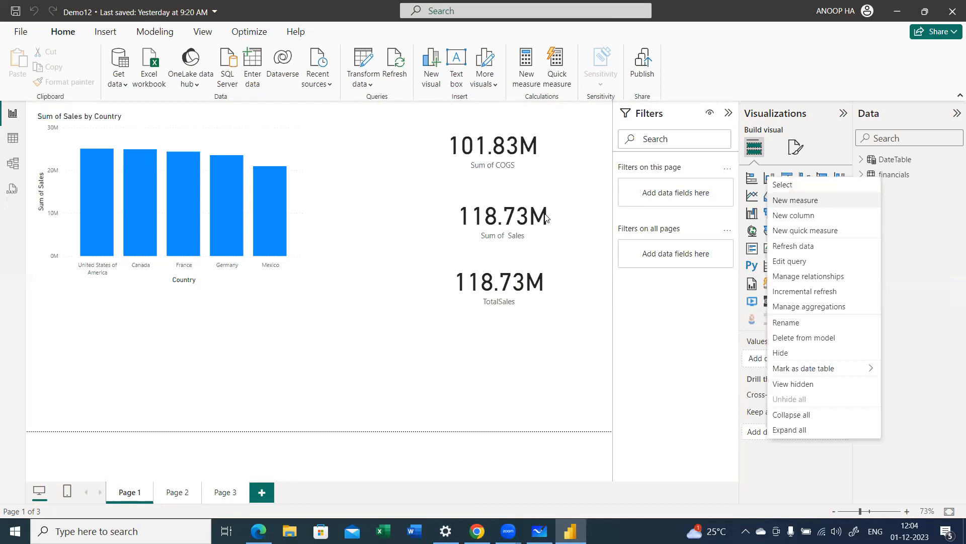
left_click(216, 217)
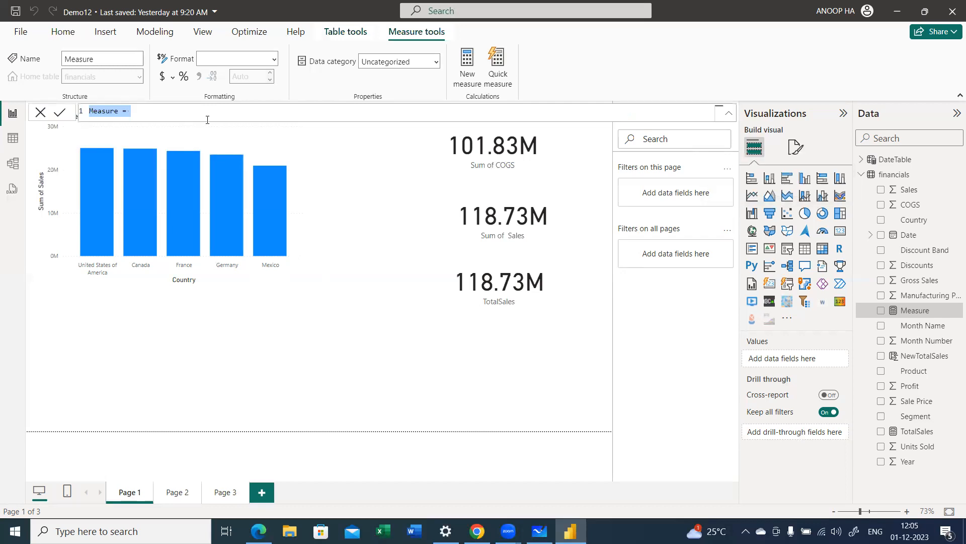
scroll(207, 114, "up", 3)
key("shift+Left")
key("shift+Left")
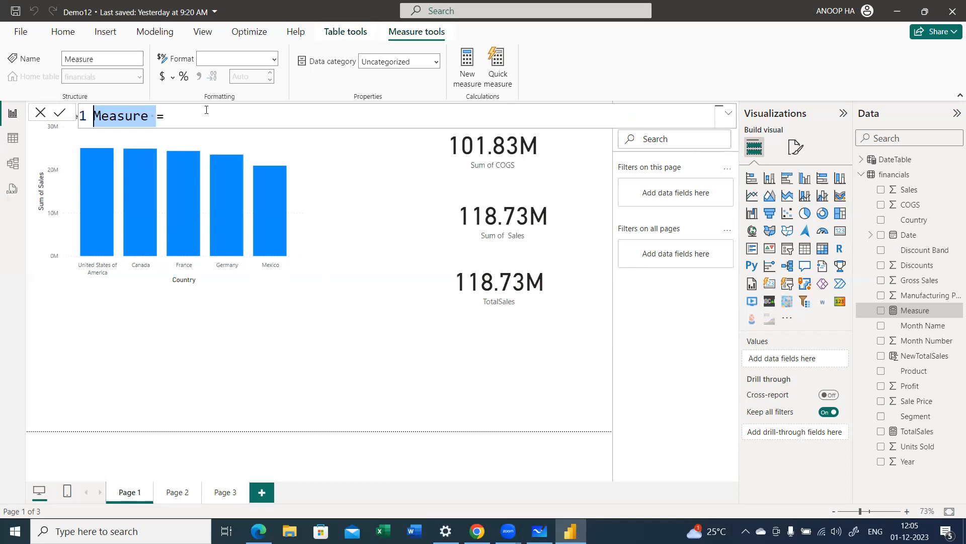
type("Average Profit")
key("End")
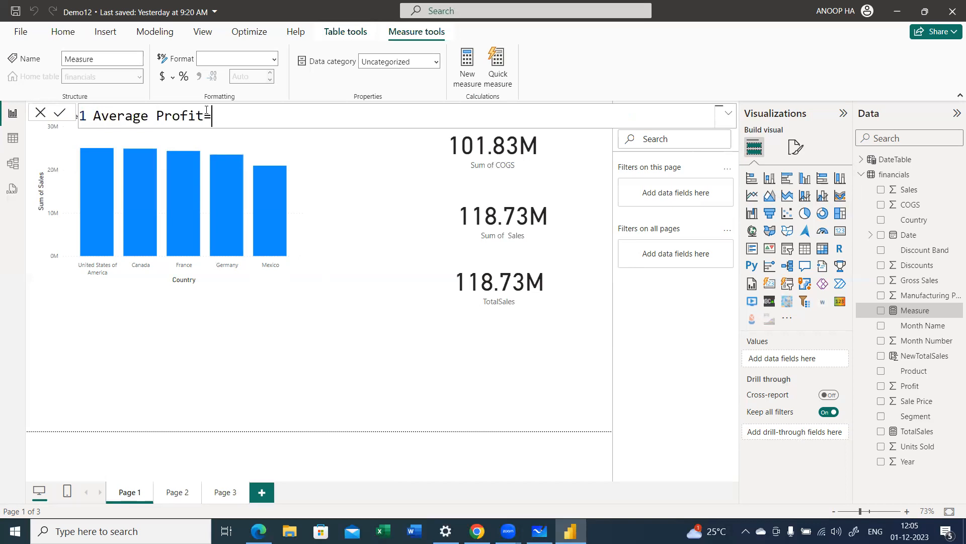
Step: Define the Average Profit measure as AVERAGE(financials[Profit]) and commit the formula
type("ave")
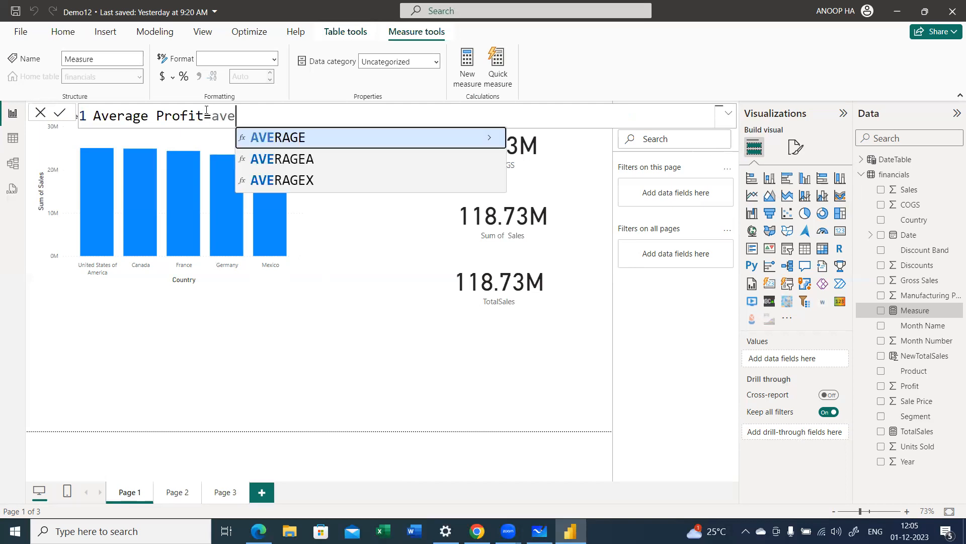
key("Tab")
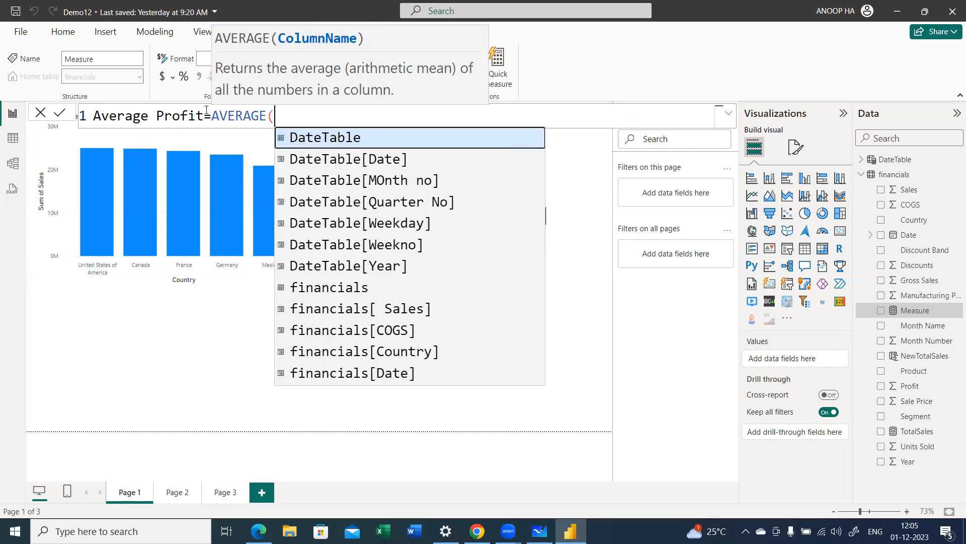
type("pr")
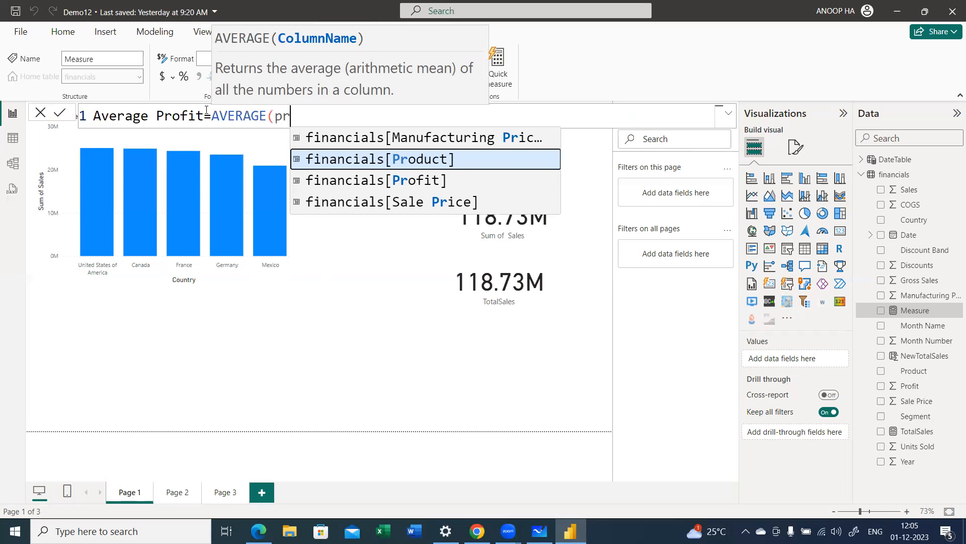
key("Down")
key("Tab")
type(")")
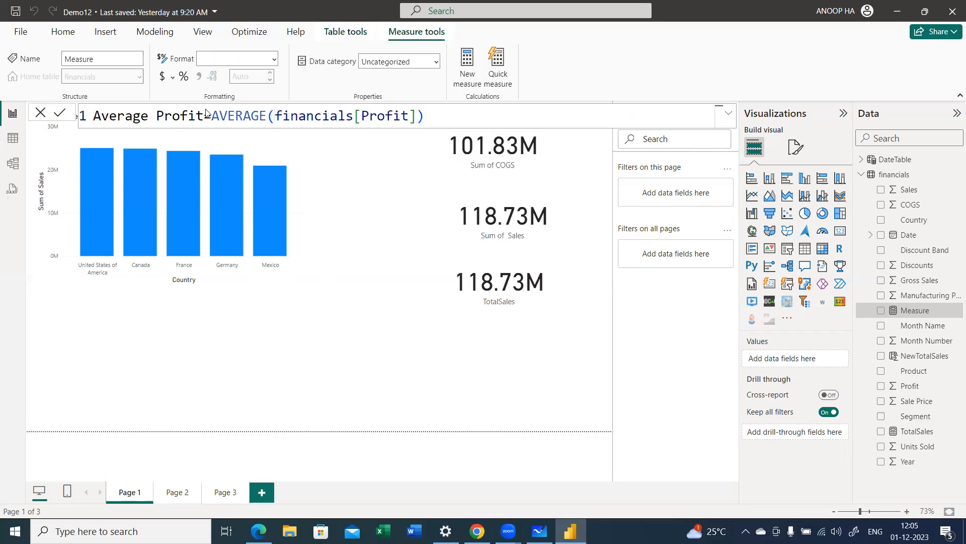
key("Return")
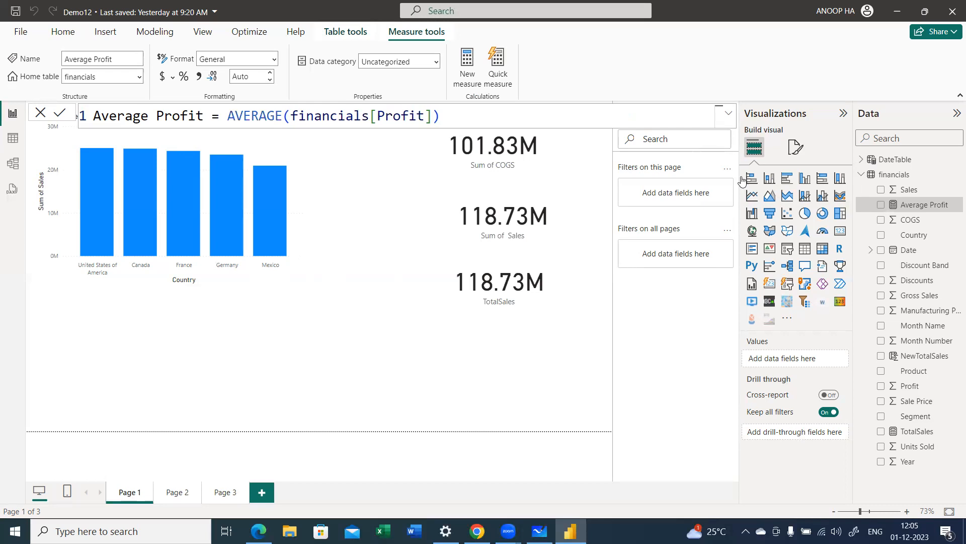
Step: Show Average Profit in a new card visual, shrink it, and place it below the TotalSales card
left_click(539, 348)
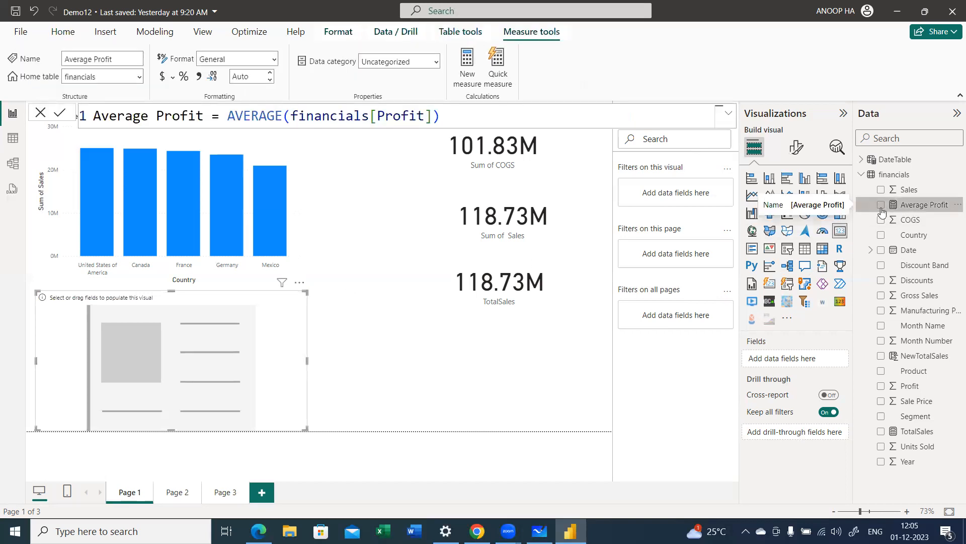
left_click(901, 205)
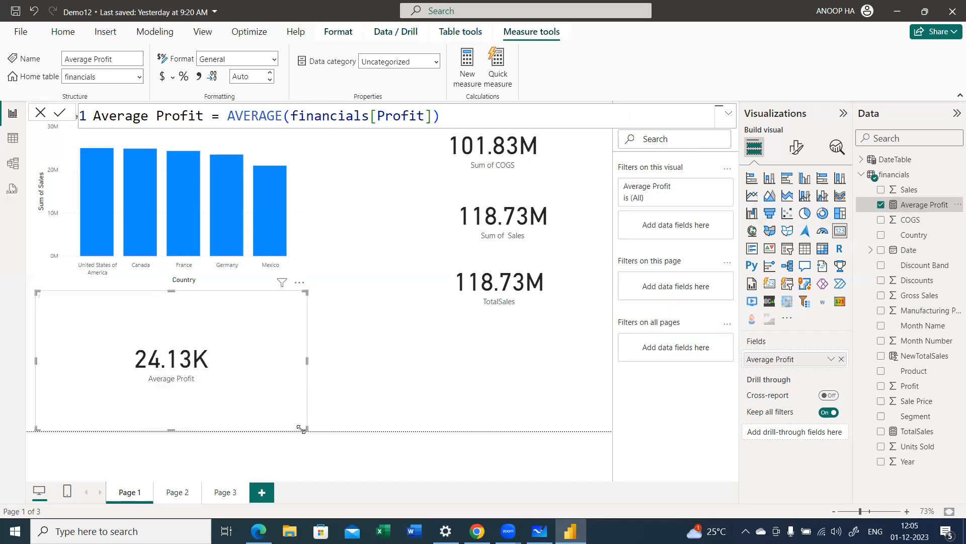
left_click_drag(146, 352, 542, 375)
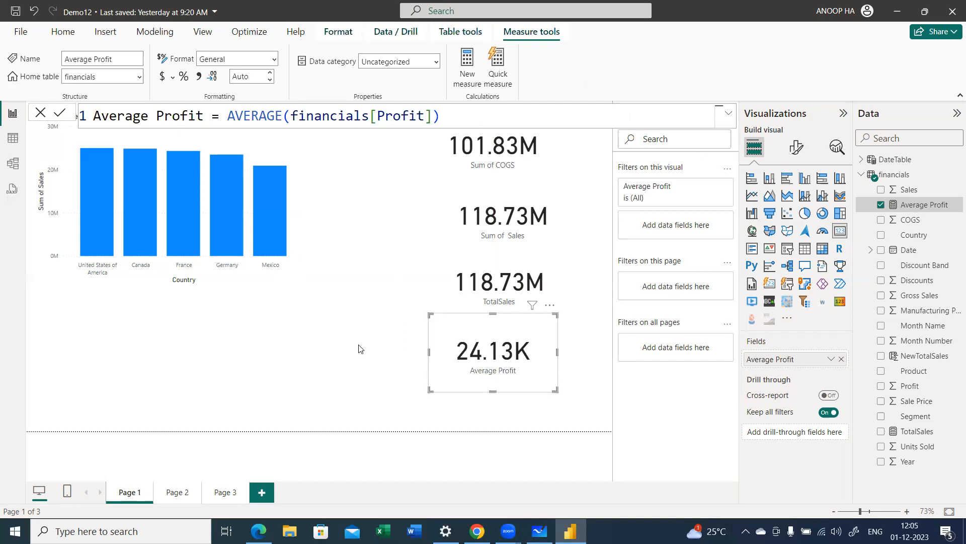
Step: Add another measure to the financials table and name it COuntof countries
left_click(862, 177)
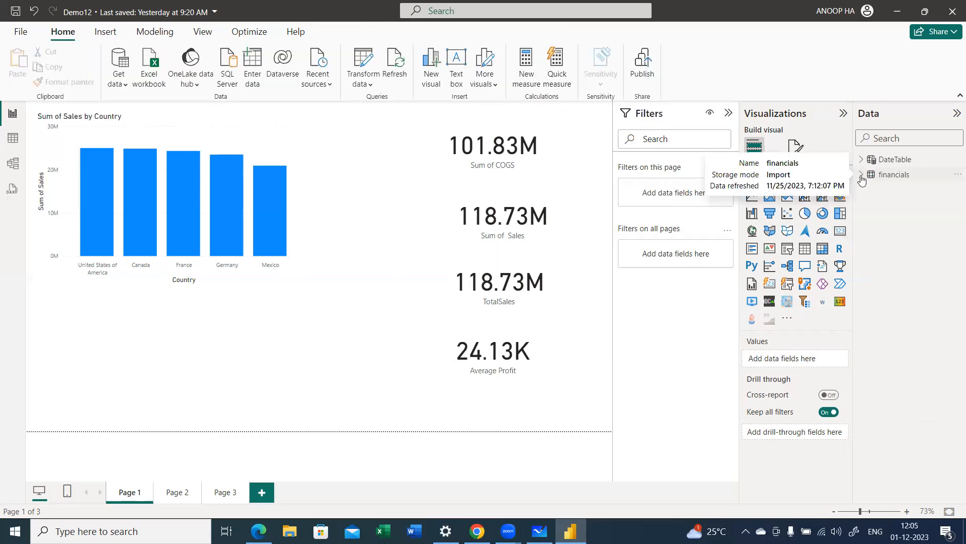
right_click(878, 175)
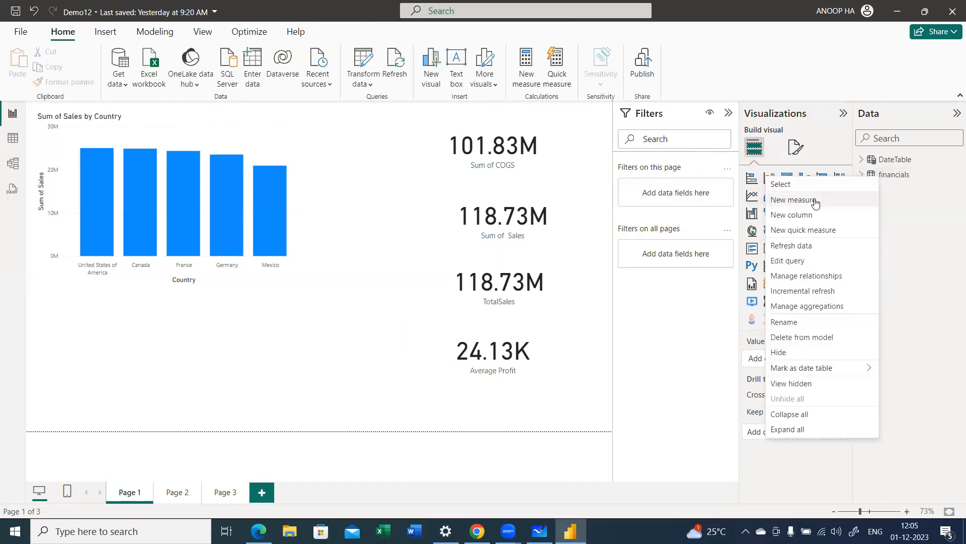
left_click(478, 198)
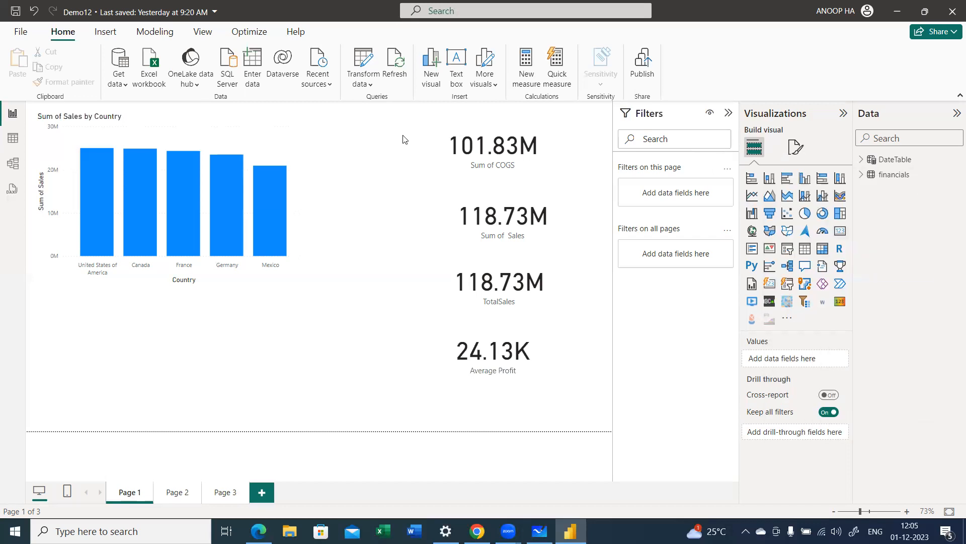
key("ctrl+z")
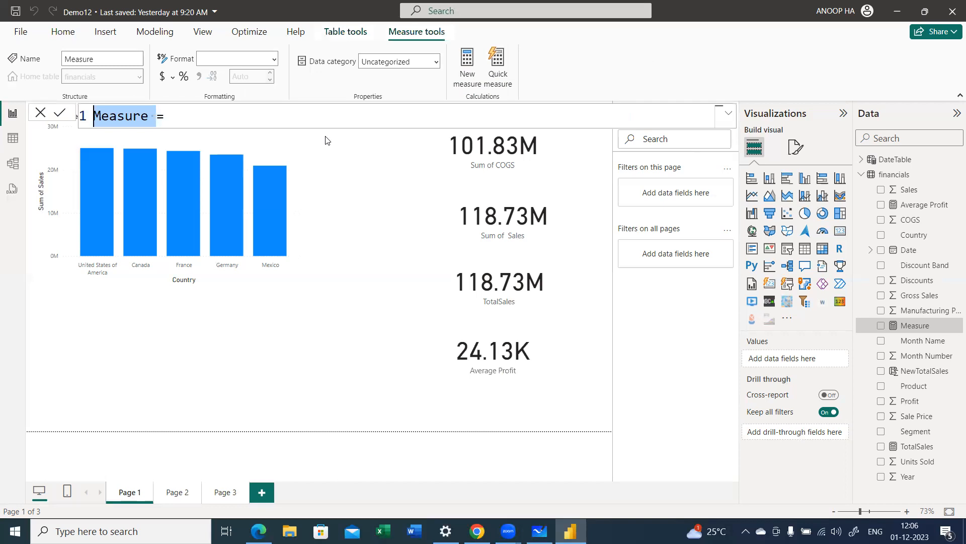
type("COunt")
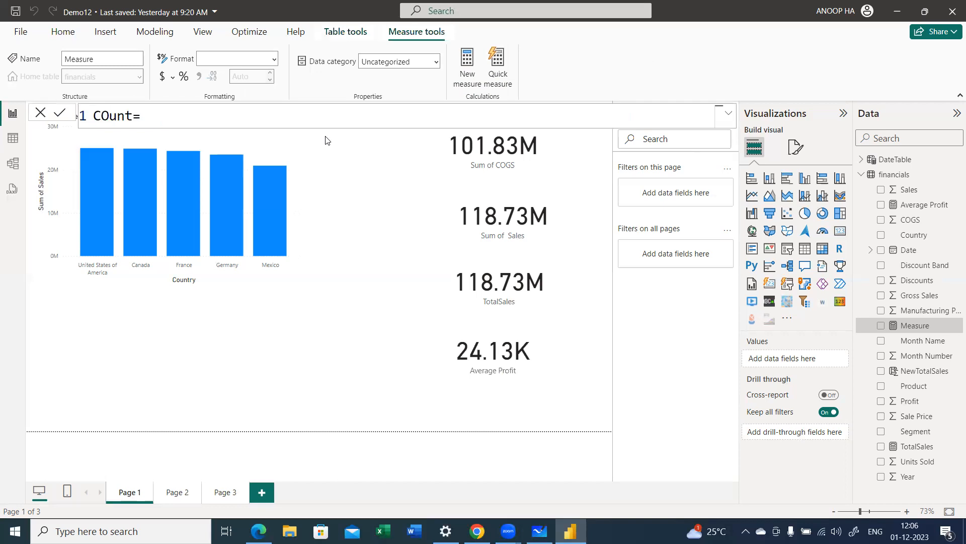
type("of countr")
key("BackSpace")
type("ries=cou")
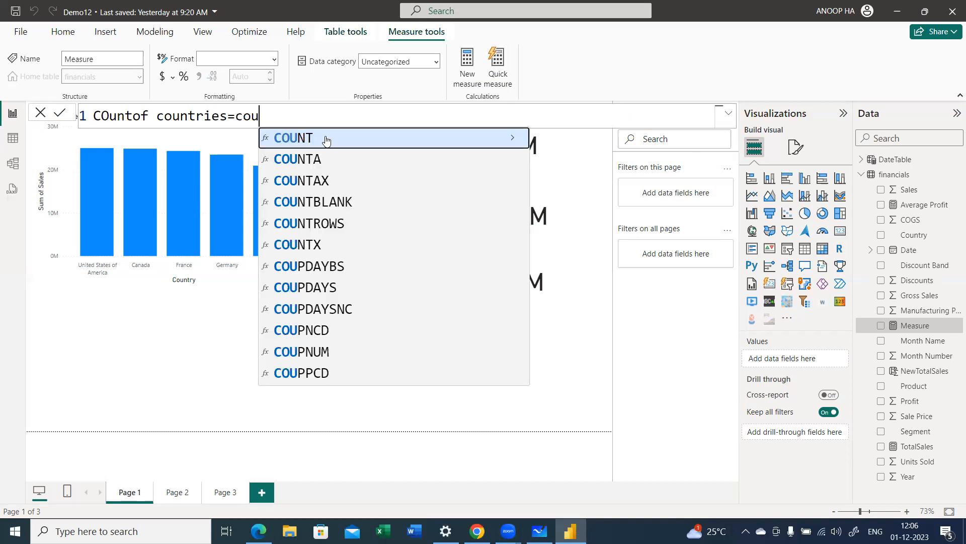
Step: Define the COuntof countries measure as COUNT(financials[Country]) and commit the formula
left_click(326, 138)
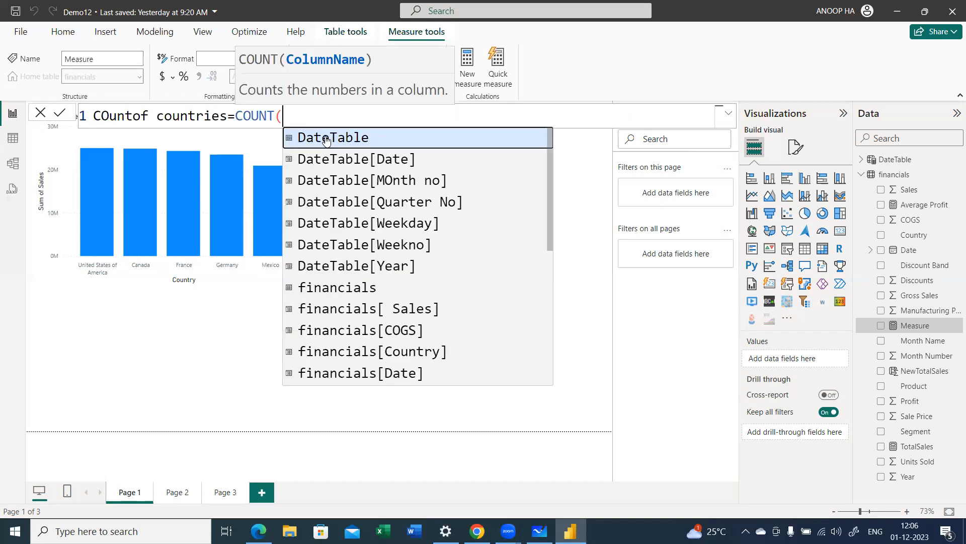
type("coun")
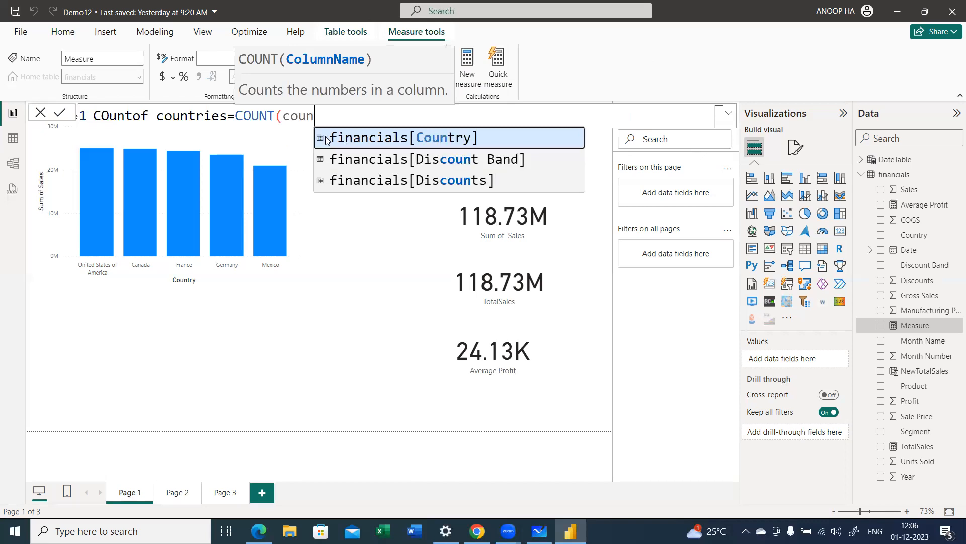
left_click(325, 139)
type(")")
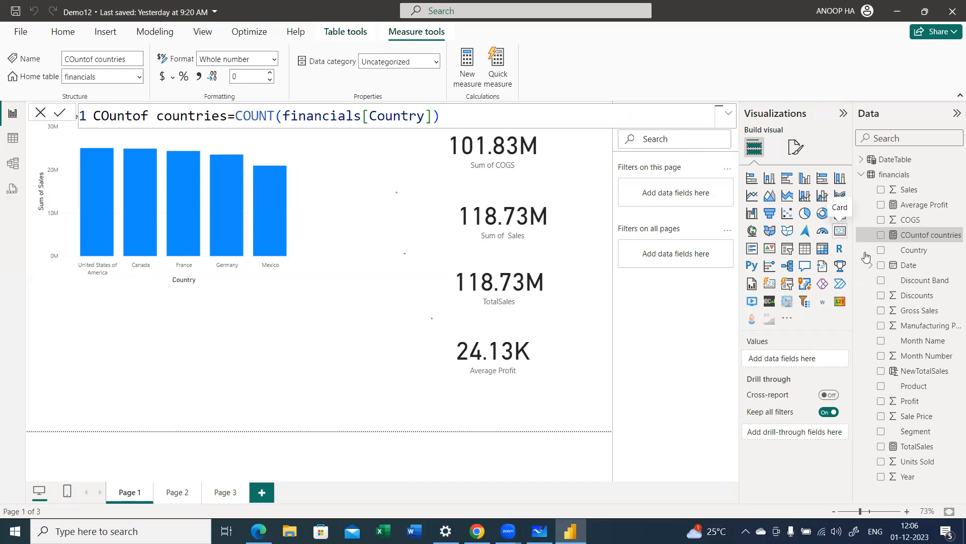
Step: Show COuntof countries in a card visual, shrink it, and place it beside the Average Profit card, between it and the chart
left_click(881, 235)
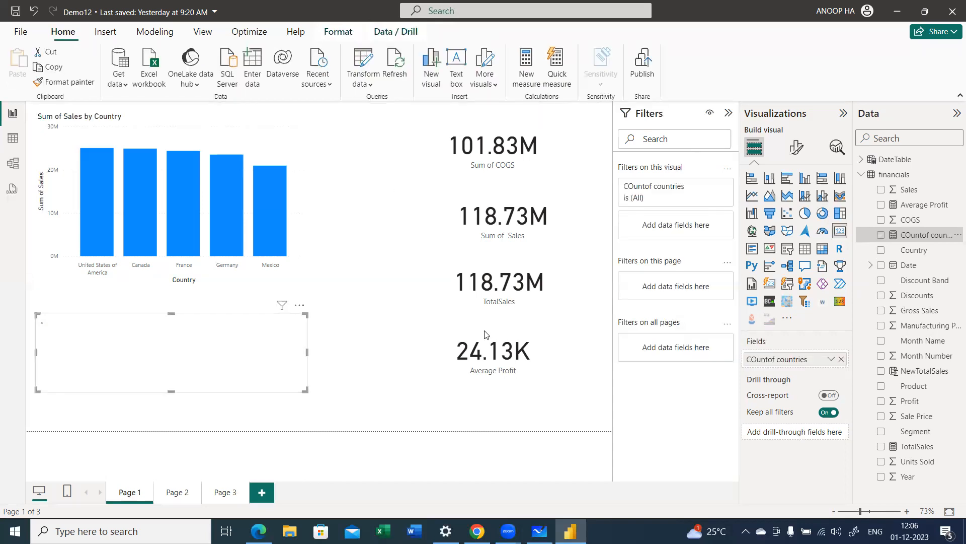
left_click_drag(305, 387, 396, 354)
left_click(224, 376)
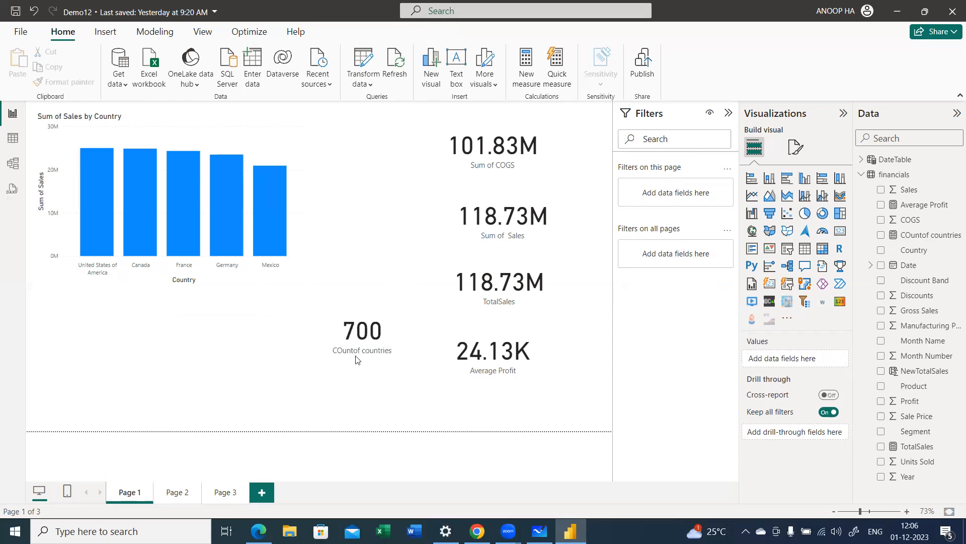
left_click(861, 174)
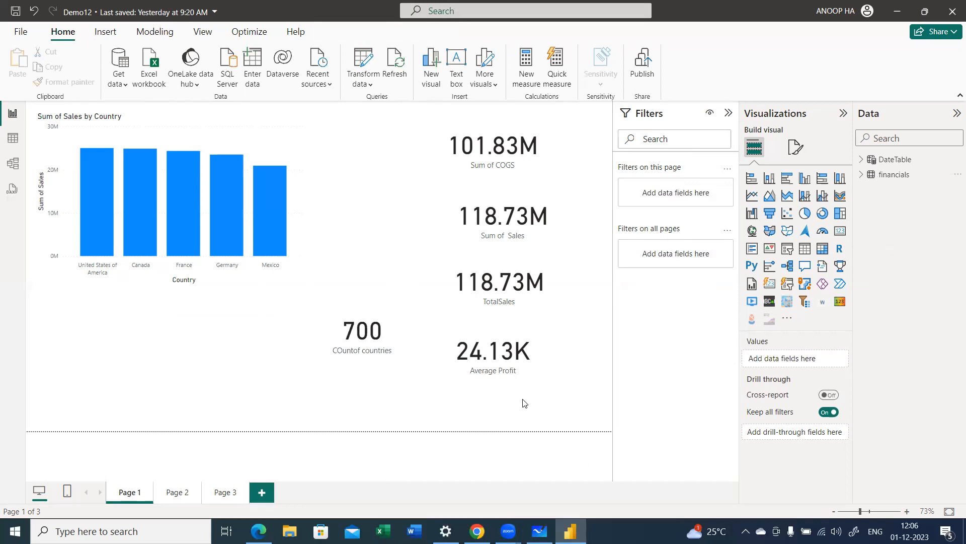
left_click(368, 358)
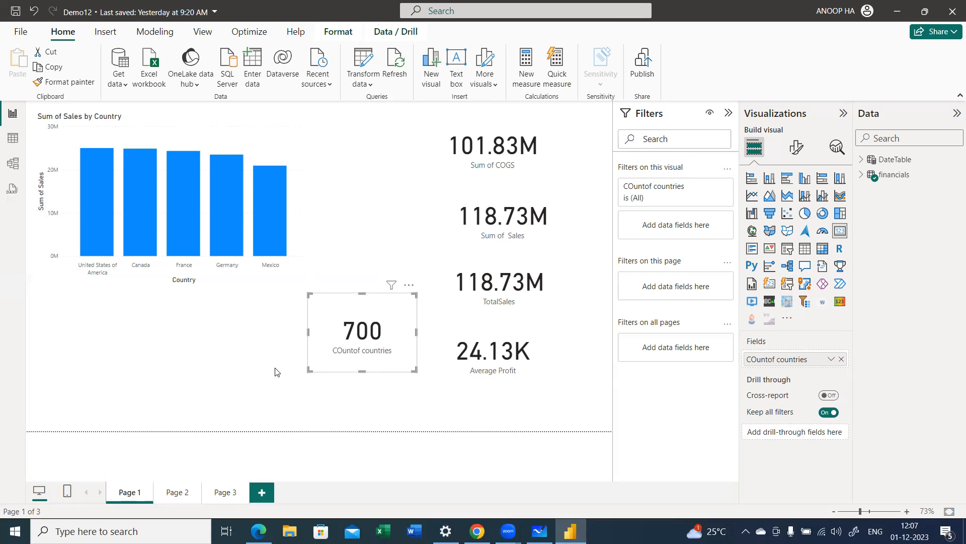
Step: Reduce the height of the COUntof countries card and move it up between the chart and the Sum of COGS card
left_click_drag(307, 371, 309, 358)
left_click_drag(362, 338, 373, 168)
left_click(363, 263)
left_click(369, 165)
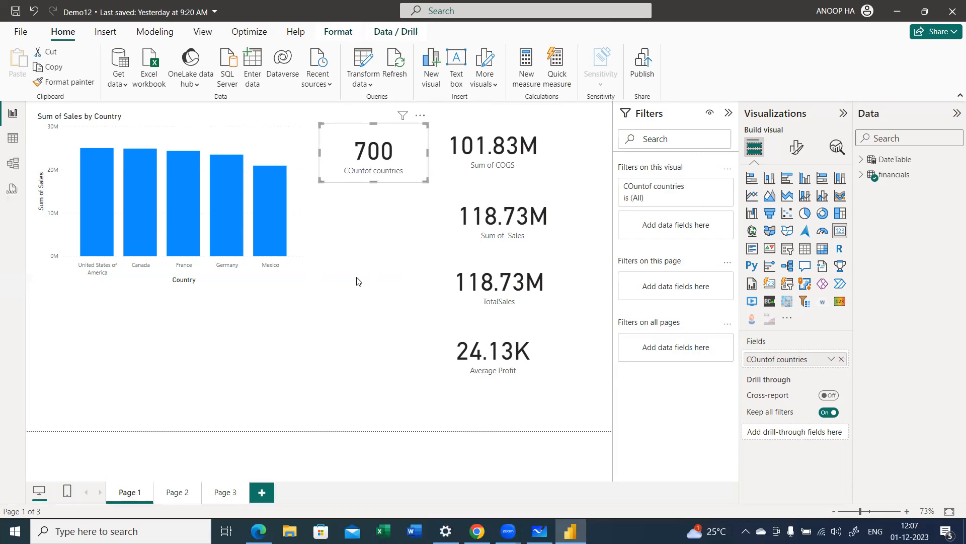
left_click(358, 279)
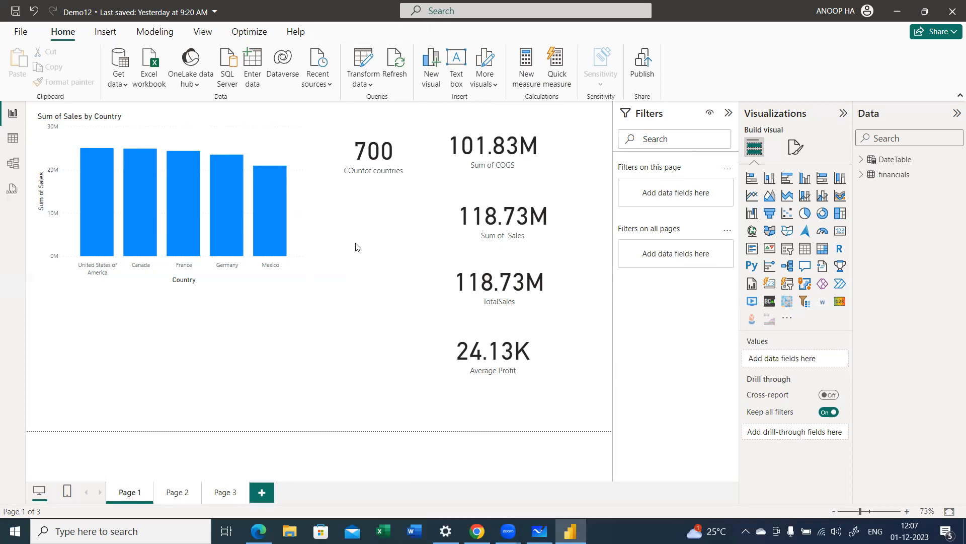
Step: Add a new measure to the financials table and name it Discount
right_click(865, 176)
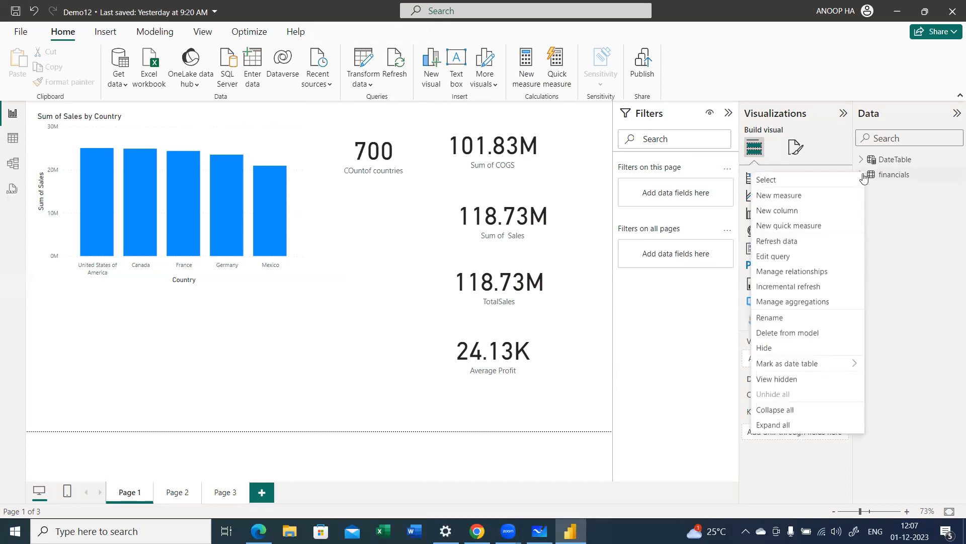
key("Escape")
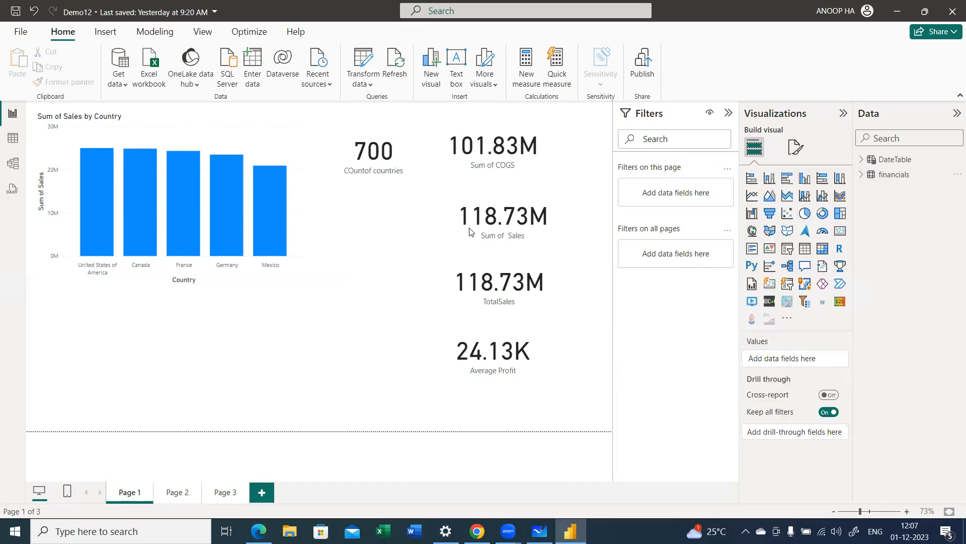
key("ctrl+z")
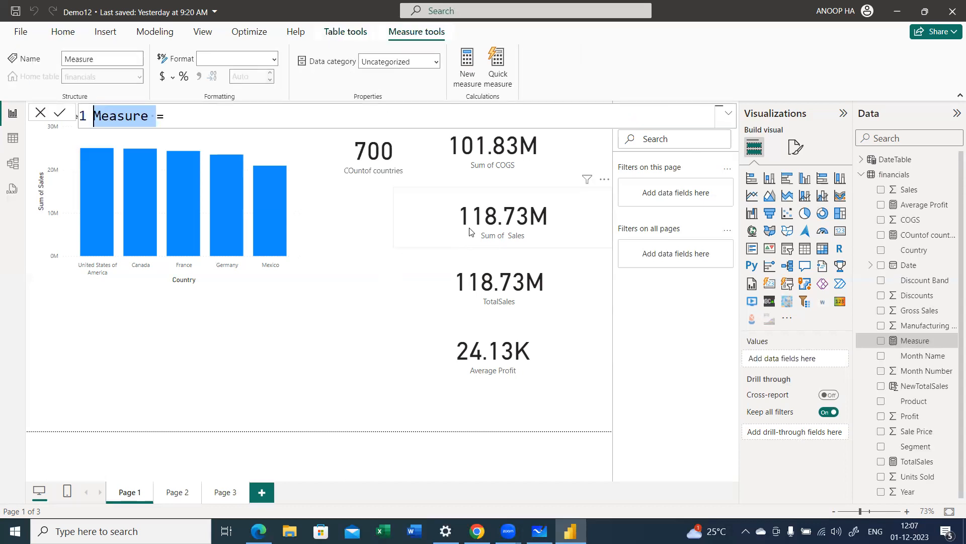
type("Discon=")
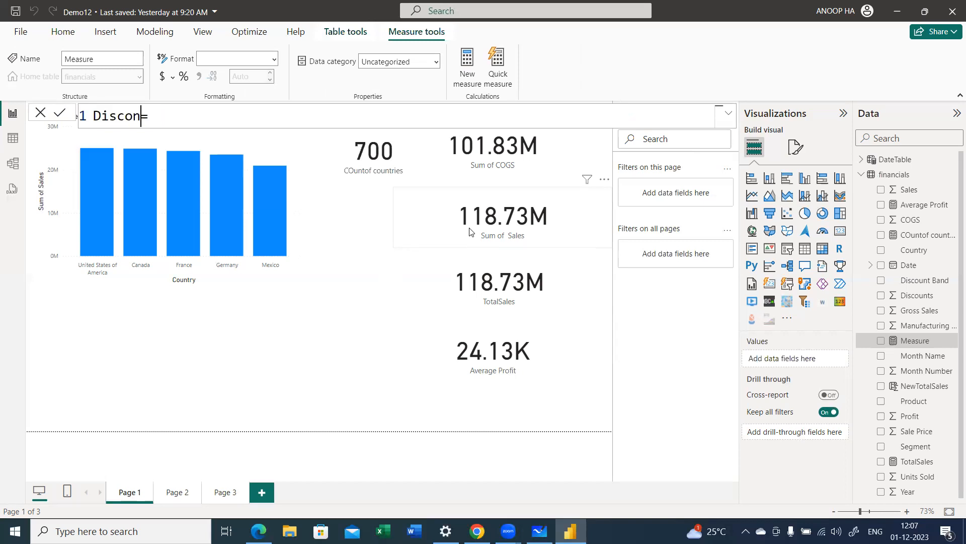
type("nt")
type("dis")
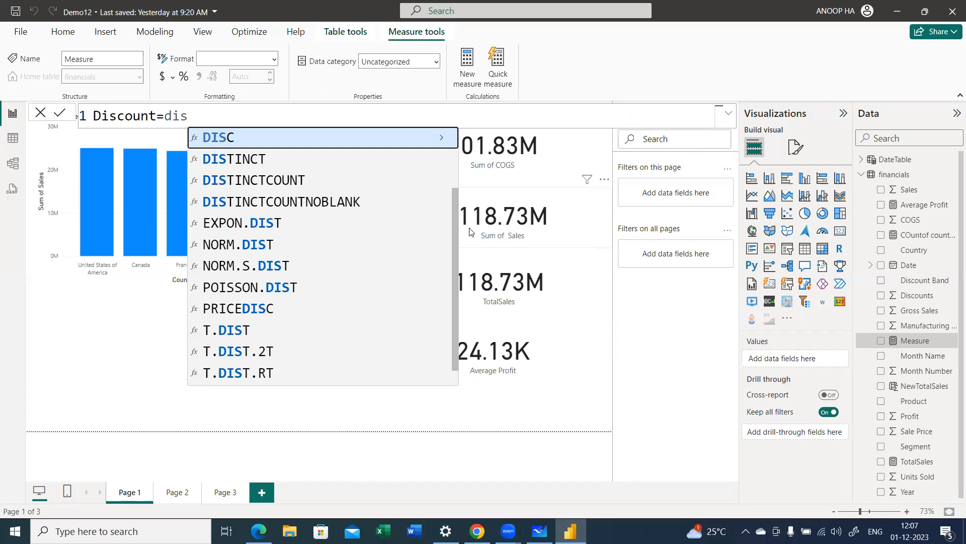
type("t")
Step: Define the Discount measure as DISTINCTCOUNT(financials[Country]) and commit the formula
key("Down")
key("Tab")
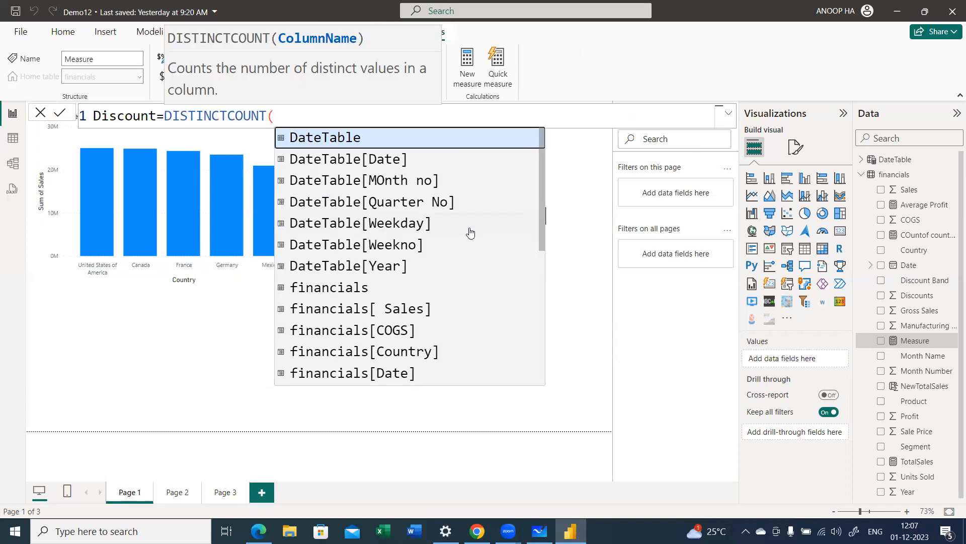
type("cou")
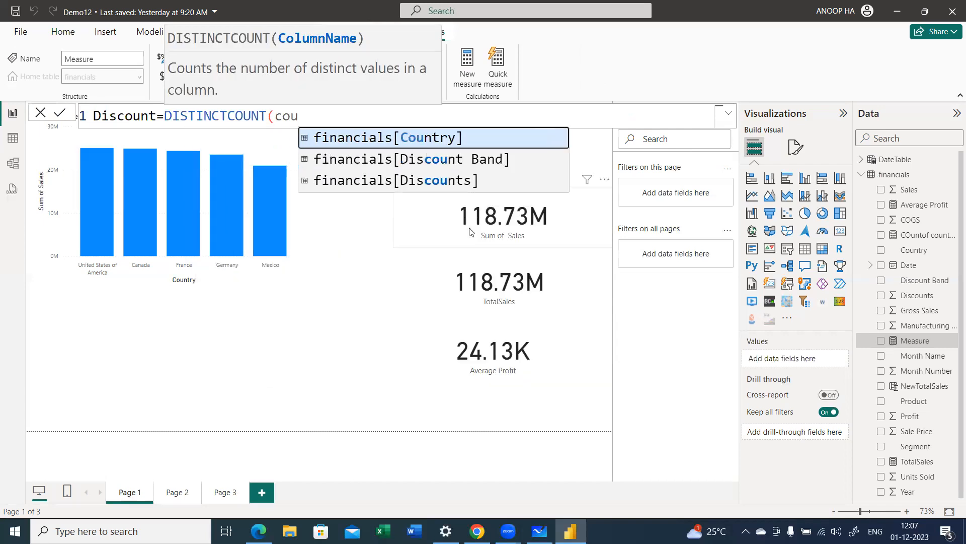
key("Tab")
type(")")
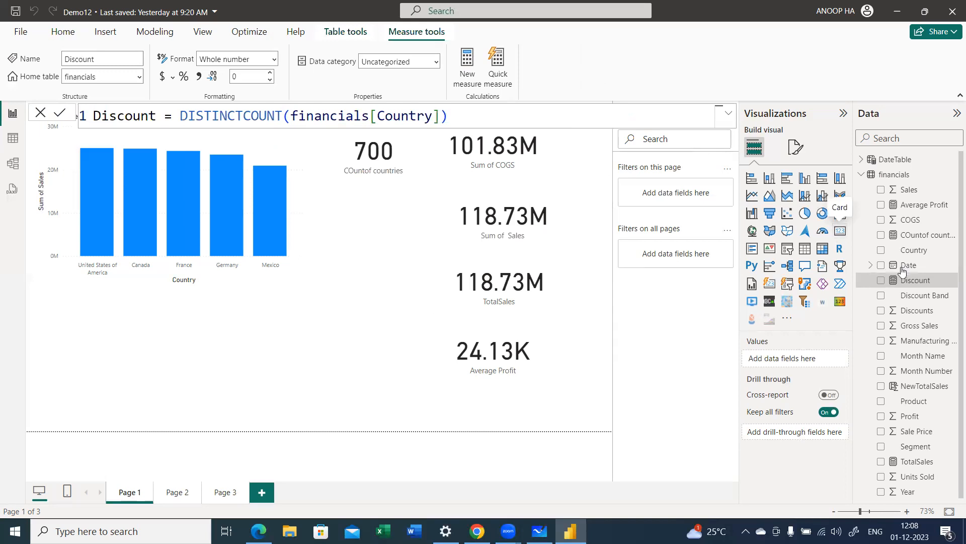
Step: Show the Discount measure in a new card visual, shrink it, and place it below the COUntof countries card
left_click(880, 281)
left_click_drag(261, 393, 421, 255)
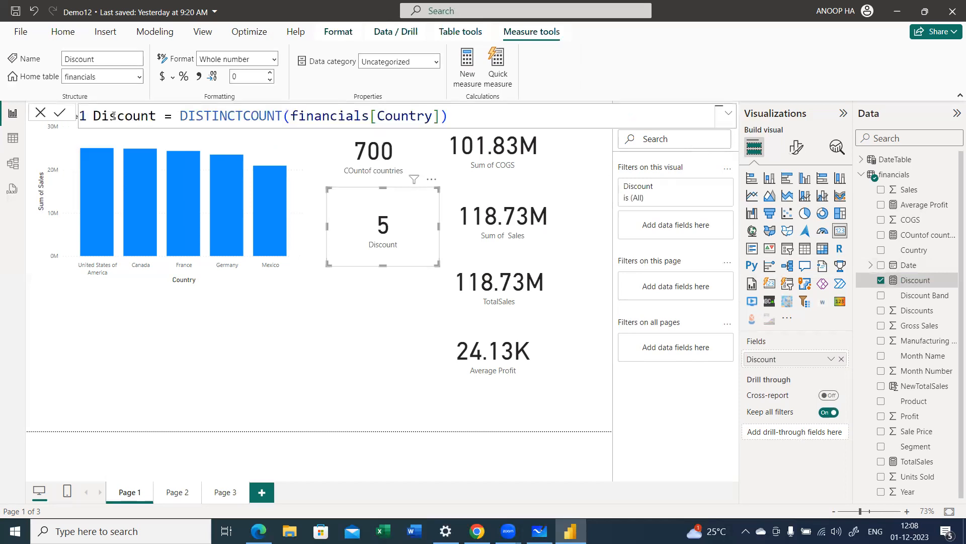
Step: Rename the Discount measure to Distcount and shift its card further down beneath the COUntof countries card
left_click(113, 115)
type("t")
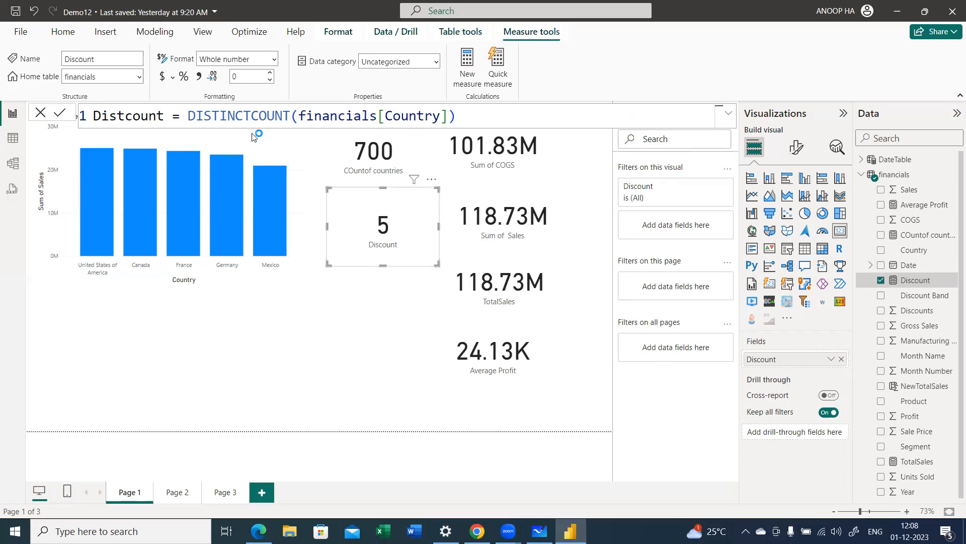
key("Return")
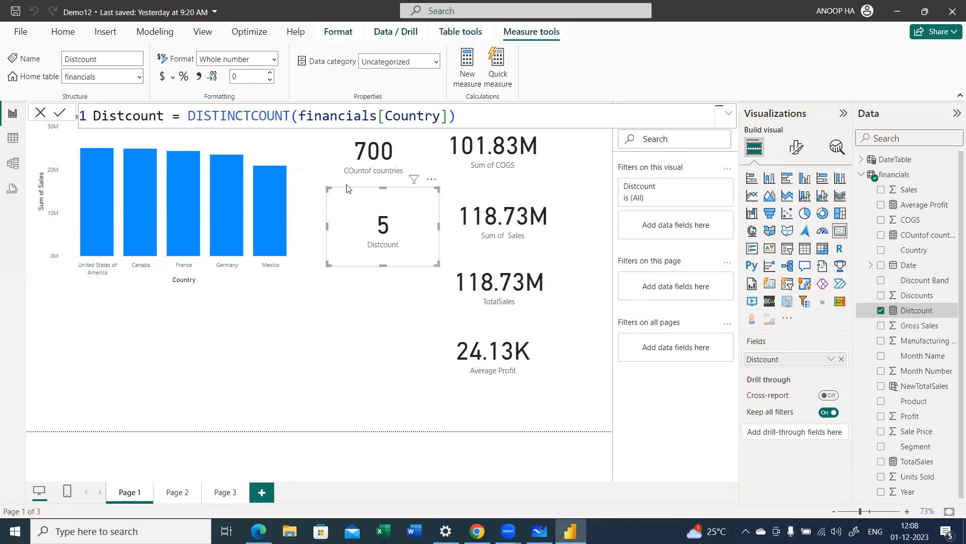
left_click_drag(352, 210, 345, 249)
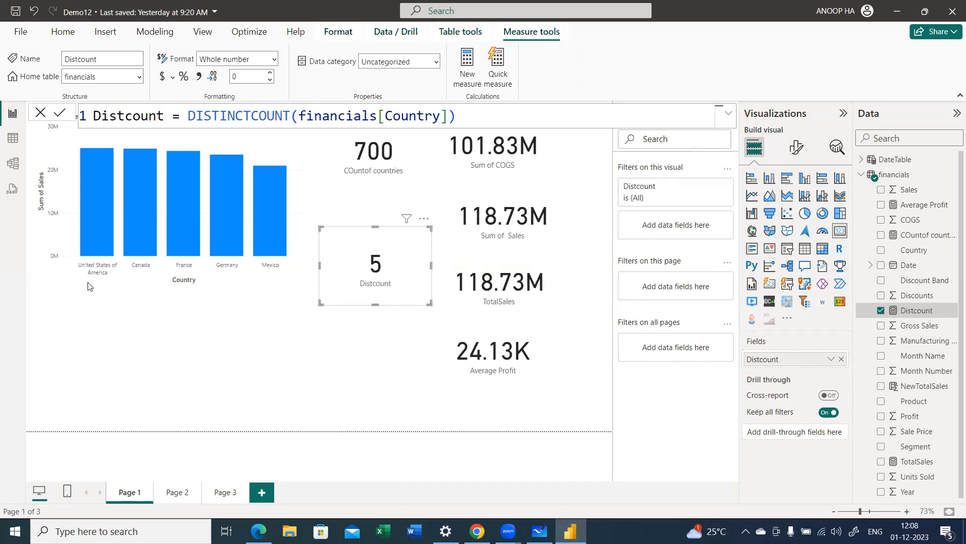
Step: Enlarge the Sum of Sales by Country chart slightly in width and height, and deselect it
left_click(113, 274)
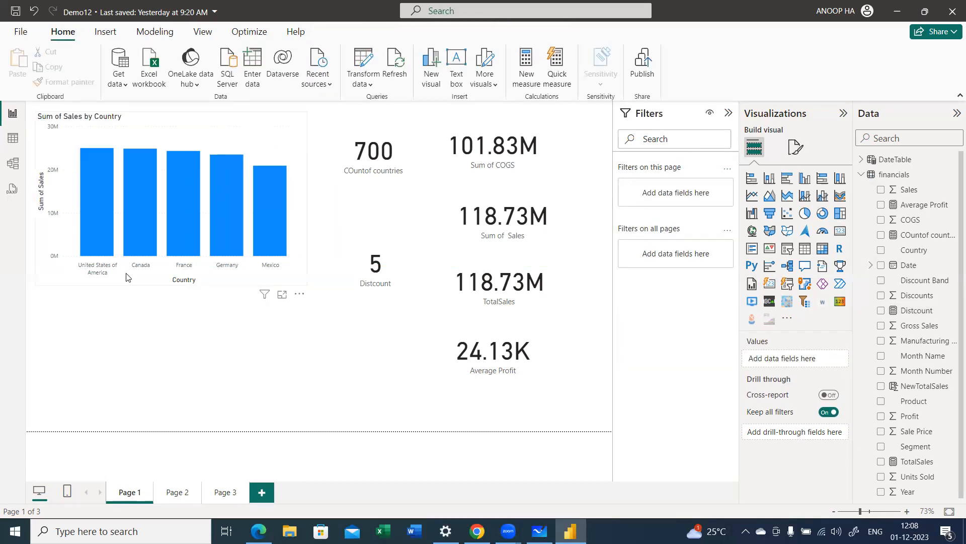
left_click(305, 284)
left_click_drag(306, 284, 317, 325)
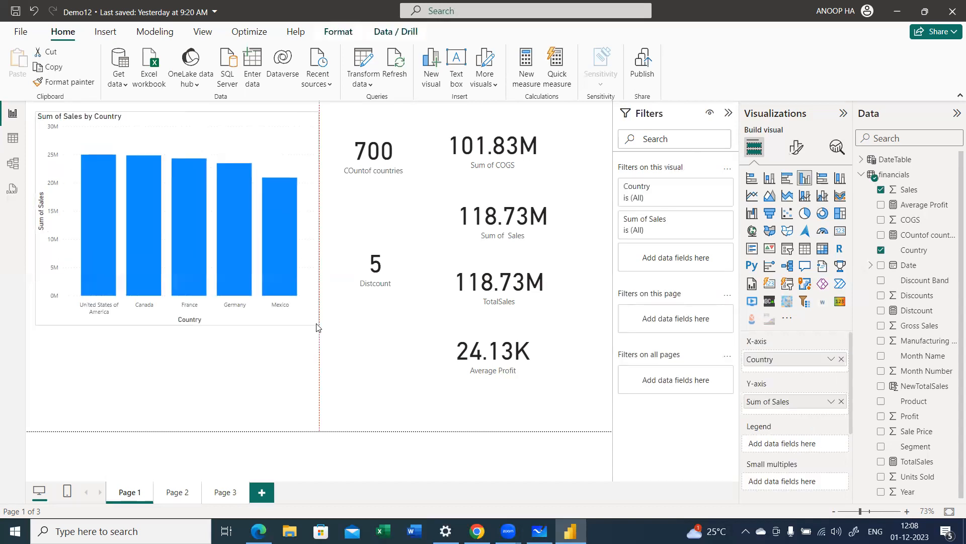
left_click(343, 429)
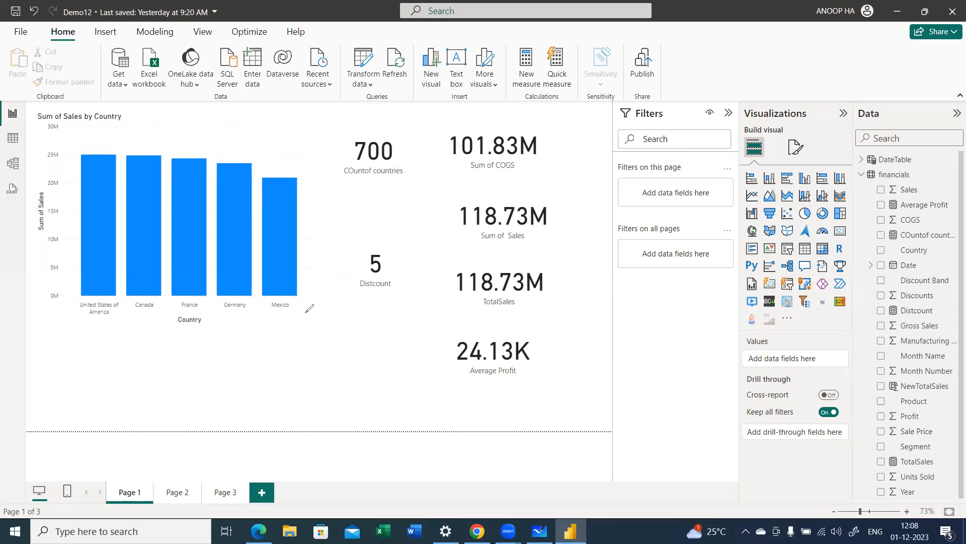
Step: Mark each country below the chart with a pen stroke and draw an arrow pointing to the Distcount card
mouse_move(104, 321)
left_mouse_down()
mouse_move(106, 332)
mouse_move(233, 323)
left_mouse_up()
mouse_move(270, 311)
left_mouse_down()
mouse_move(271, 320)
mouse_move(347, 275)
left_mouse_up()
left_click(346, 283)
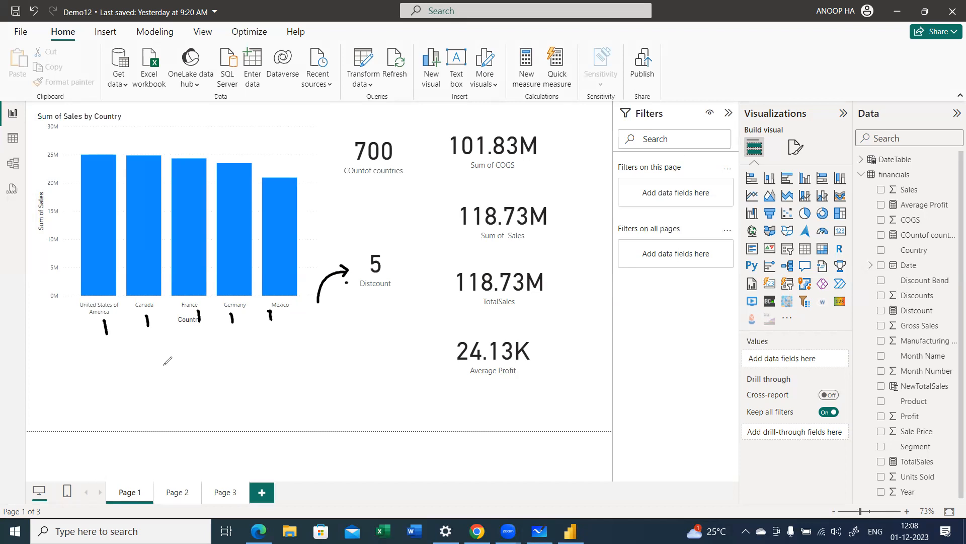
Step: Handwrite "Distinct Count" below the chart, underline Count, and draw an arrow from it toward the Distcount card
left_click_drag(162, 359, 164, 378)
left_click_drag(158, 360, 165, 378)
left_click(179, 361)
left_click_drag(179, 368, 184, 373)
left_click_drag(194, 353, 197, 371)
mouse_move(191, 365)
left_mouse_down()
mouse_move(202, 361)
mouse_move(202, 370)
left_mouse_up()
left_click_drag(205, 361, 226, 362)
left_click_drag(221, 359, 232, 354)
left_click_drag(245, 348, 241, 364)
left_click_drag(245, 356, 259, 362)
left_click_drag(259, 357, 271, 361)
left_click_drag(274, 343, 272, 383)
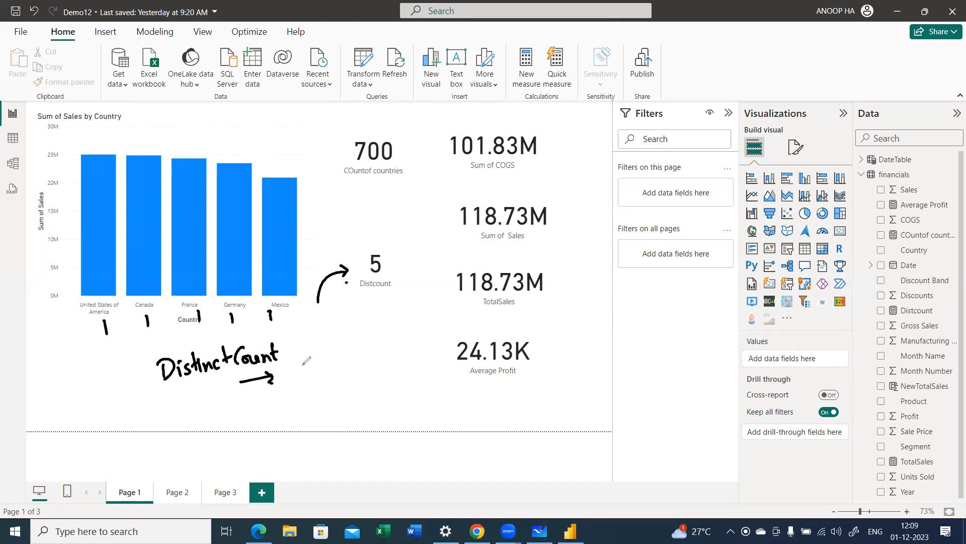
left_click_drag(304, 369, 360, 317)
left_click(374, 326)
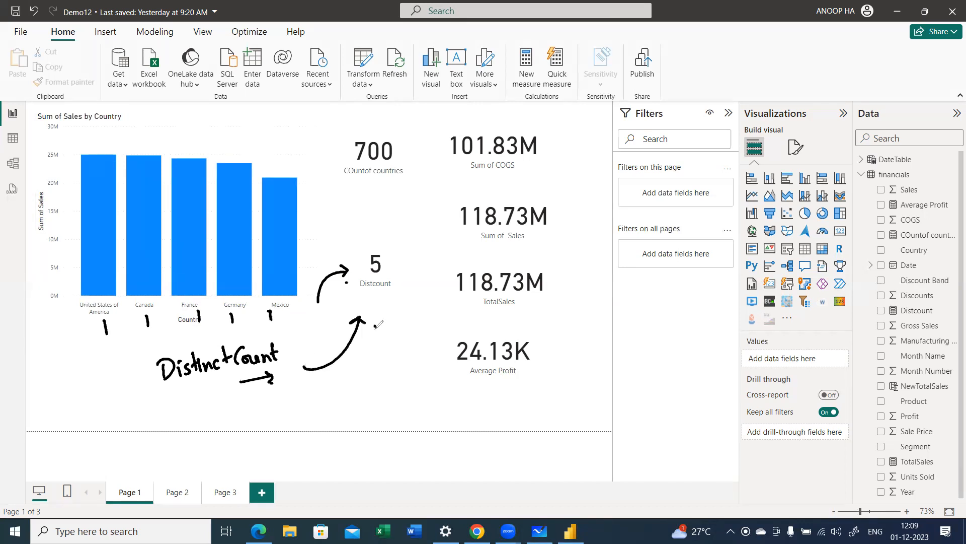
Step: Handwrite "counts only once" below the Distinct Count note and underline "only once"
mouse_move(255, 401)
left_mouse_down()
mouse_move(249, 414)
mouse_move(292, 403)
mouse_move(297, 410)
mouse_move(296, 397)
mouse_move(331, 399)
mouse_move(346, 417)
left_mouse_up()
left_click_drag(366, 386, 395, 395)
left_click(388, 389)
left_click_drag(394, 399, 351, 411)
left_click_drag(338, 411, 297, 416)
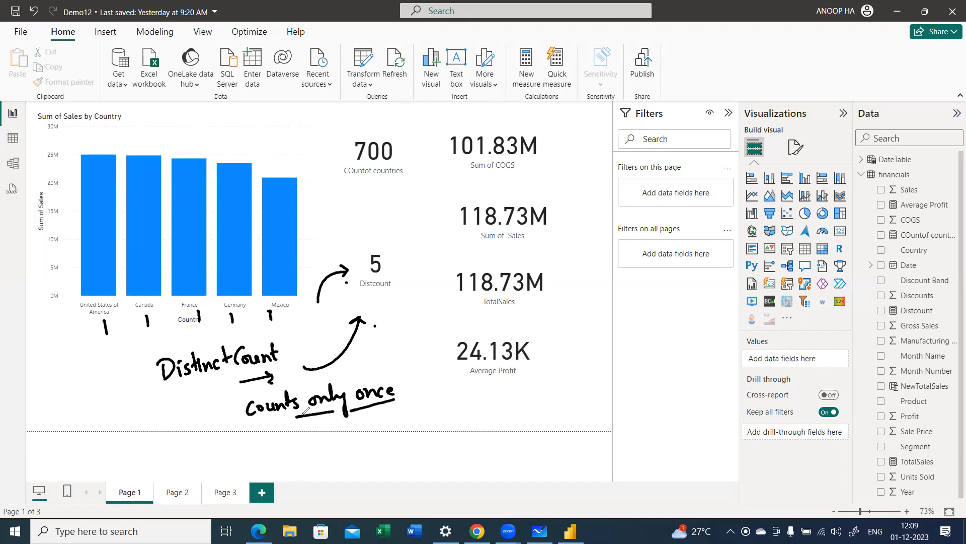
Step: Sketch the list A, A, B, C, D bracketed as 5, box its distinct letters, and clear all annotations
left_click_drag(79, 373, 95, 371)
mouse_move(81, 365)
left_mouse_down()
mouse_move(96, 362)
mouse_move(101, 416)
left_mouse_up()
left_click_drag(102, 428, 113, 455)
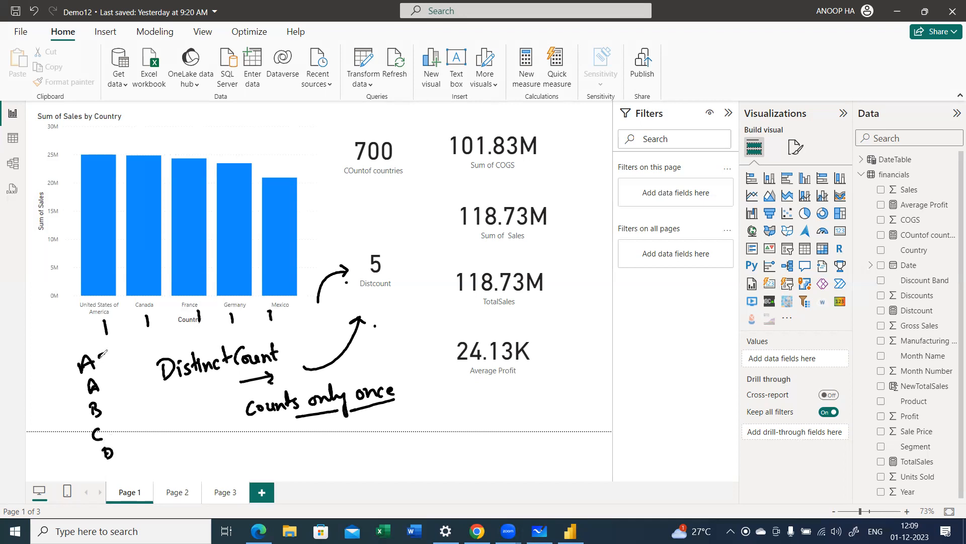
left_click_drag(100, 353, 126, 453)
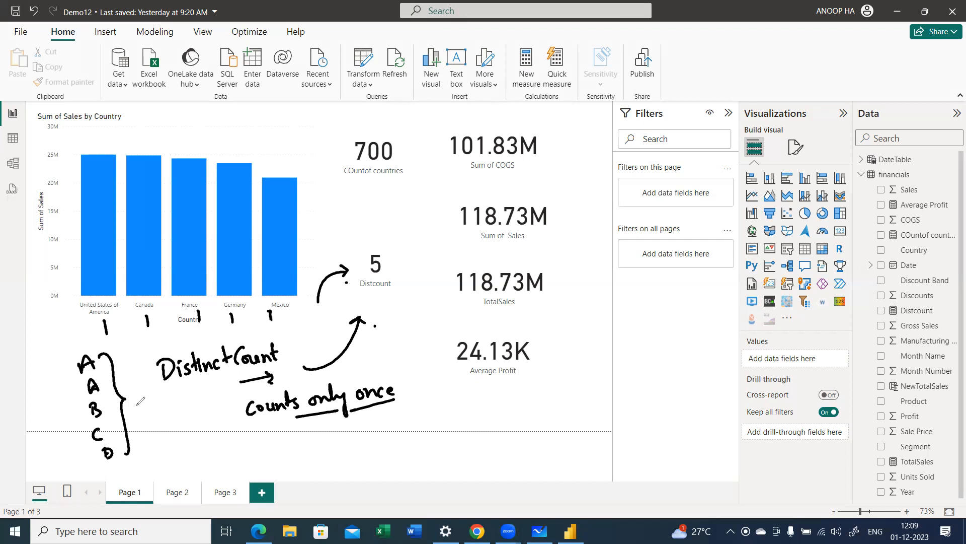
mouse_move(141, 398)
left_mouse_down()
mouse_move(140, 415)
mouse_move(151, 397)
left_mouse_up()
left_click(154, 401)
left_click_drag(82, 397, 98, 375)
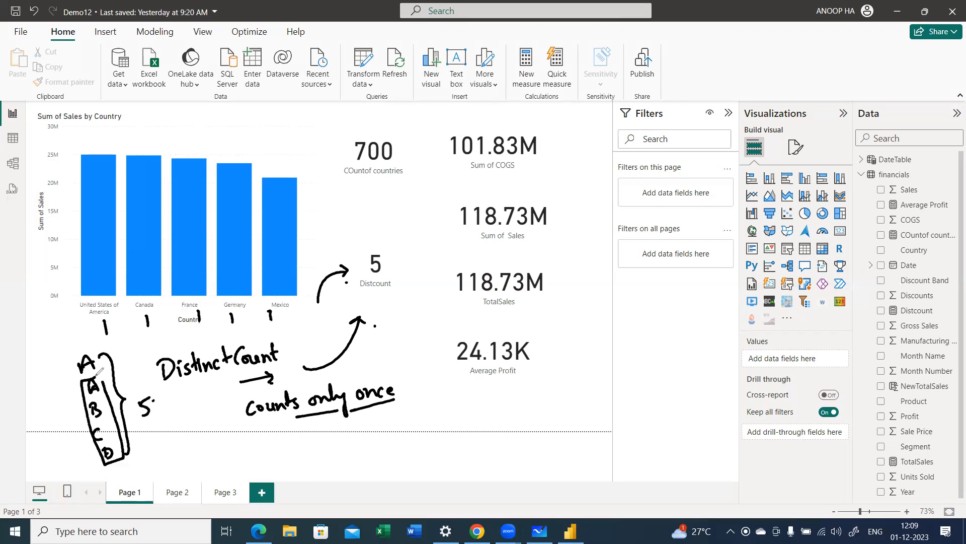
left_click_drag(55, 403, 75, 401)
left_click(82, 408)
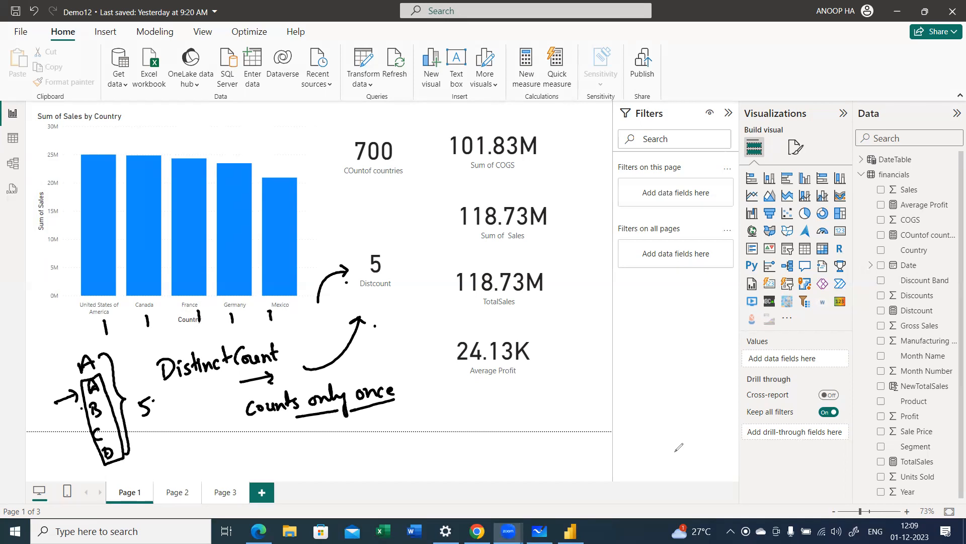
left_click(667, 351)
key("e")
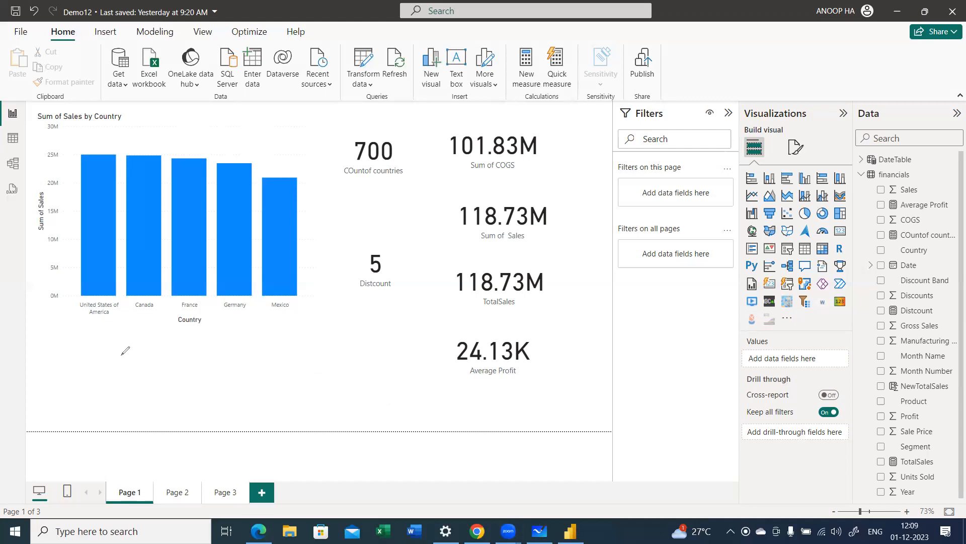
Step: Handwrite a circled 1 followed by the function names SUM, AVG, MAX, MIN below the chart
left_click_drag(119, 347, 120, 364)
mouse_move(152, 349)
left_mouse_down()
mouse_move(144, 367)
mouse_move(186, 363)
left_mouse_up()
mouse_move(192, 356)
left_mouse_down()
mouse_move(190, 368)
mouse_move(221, 365)
left_mouse_up()
left_click_drag(224, 353, 237, 376)
mouse_move(253, 364)
left_mouse_down()
mouse_move(251, 372)
mouse_move(276, 355)
mouse_move(296, 365)
left_mouse_up()
left_click_drag(298, 358, 300, 366)
mouse_move(311, 362)
left_mouse_down()
mouse_move(308, 370)
mouse_move(325, 355)
mouse_move(333, 365)
mouse_move(348, 356)
left_mouse_up()
mouse_move(342, 357)
left_mouse_down()
mouse_move(341, 368)
mouse_move(359, 354)
left_mouse_up()
left_click_drag(365, 364, 361, 374)
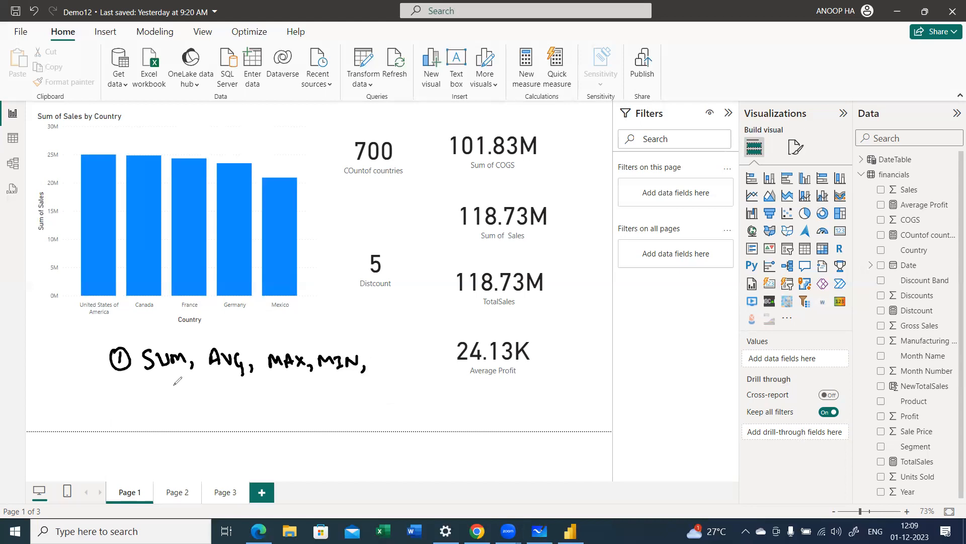
Step: Add COUNT and DIST.COUNT on a second handwritten line and underline both
left_click_drag(173, 390, 169, 406)
left_click_drag(182, 393, 231, 388)
mouse_move(225, 389)
left_mouse_down()
mouse_move(234, 408)
mouse_move(287, 387)
left_mouse_up()
left_click_drag(280, 389, 286, 402)
mouse_move(298, 391)
left_mouse_down()
mouse_move(291, 405)
mouse_move(312, 389)
left_mouse_up()
mouse_move(305, 390)
left_mouse_down()
mouse_move(305, 405)
mouse_move(316, 403)
left_mouse_up()
left_click_drag(332, 392, 333, 394)
left_click_drag(341, 391, 361, 393)
mouse_move(360, 395)
left_mouse_down()
mouse_move(371, 394)
mouse_move(364, 403)
left_mouse_up()
left_click_drag(310, 416, 352, 412)
left_click_drag(198, 411, 239, 415)
Step: Circle MAX and MIN, draw an arrow from them to a handwritten name, and clear all annotations
left_click_drag(195, 383, 285, 379)
mouse_move(352, 381)
left_mouse_down()
mouse_move(295, 344)
mouse_move(364, 325)
mouse_move(371, 336)
mouse_move(397, 330)
mouse_move(400, 340)
left_mouse_up()
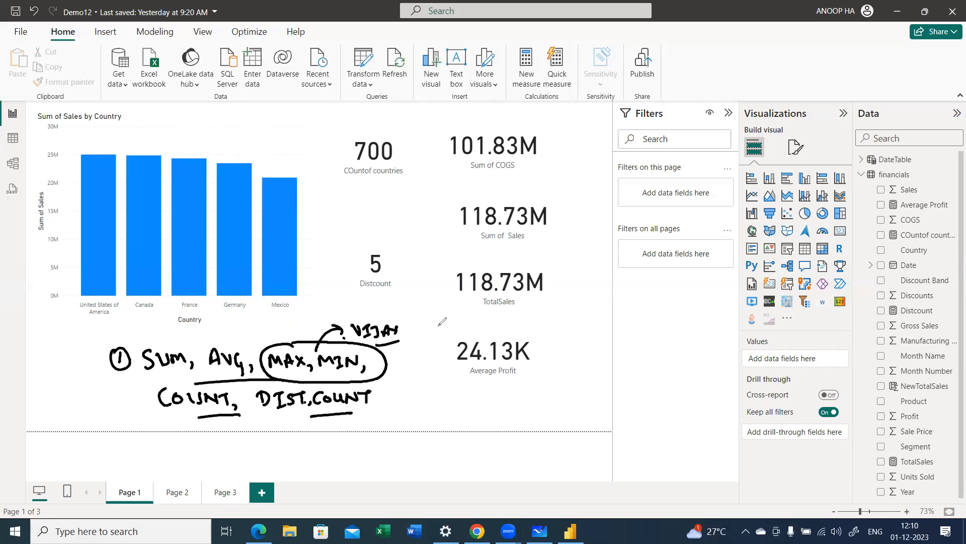
left_click_drag(366, 374, 401, 360)
left_click(412, 361)
key("e")
Step: Handwrite "'X' Iterator DAX Functions" below the chart and underline the X and the title
mouse_move(97, 351)
left_mouse_down()
mouse_move(113, 362)
mouse_move(101, 367)
left_mouse_up()
mouse_move(88, 349)
left_mouse_down()
mouse_move(114, 341)
mouse_move(139, 349)
mouse_move(137, 362)
mouse_move(155, 346)
mouse_move(201, 353)
mouse_move(219, 341)
mouse_move(247, 352)
mouse_move(259, 342)
mouse_move(315, 347)
mouse_move(333, 337)
mouse_move(352, 347)
left_mouse_up()
left_click_drag(172, 368, 307, 358)
left_click_drag(101, 376, 123, 371)
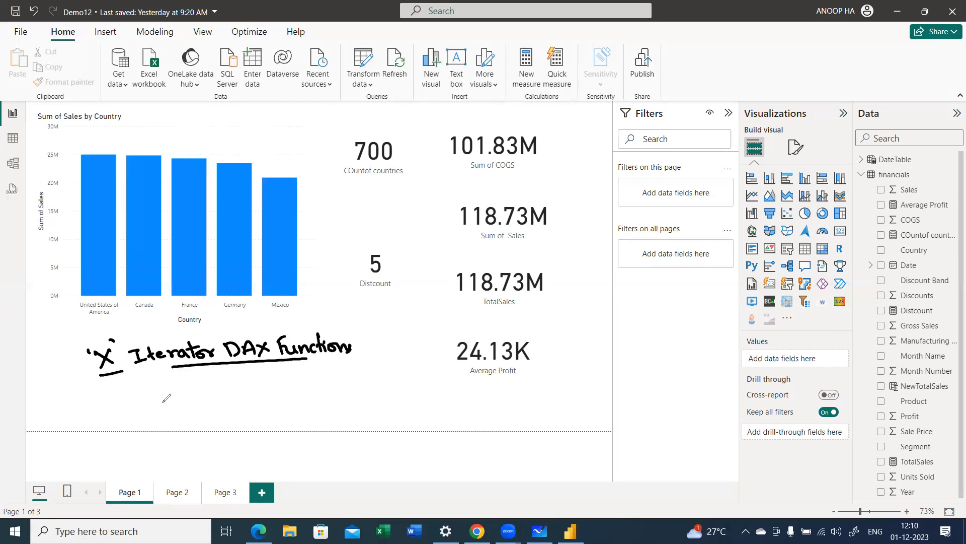
Step: Handwrite an underlined "Calc.. Columns" beneath the iterator title and link the two notes with arrows
mouse_move(186, 376)
left_mouse_down()
mouse_move(187, 396)
mouse_move(203, 396)
mouse_move(221, 421)
left_mouse_up()
left_click_drag(232, 411, 235, 419)
mouse_move(255, 412)
left_mouse_down()
mouse_move(255, 420)
mouse_move(286, 419)
left_mouse_up()
left_click(260, 415)
left_click(266, 415)
left_click_drag(292, 411, 302, 420)
left_click_drag(307, 410, 342, 417)
left_click(347, 402)
left_click_drag(274, 420, 340, 419)
left_click_drag(222, 426, 255, 424)
left_click(242, 422)
mouse_move(358, 395)
left_mouse_down()
mouse_move(360, 345)
mouse_move(368, 353)
left_mouse_up()
left_click(377, 354)
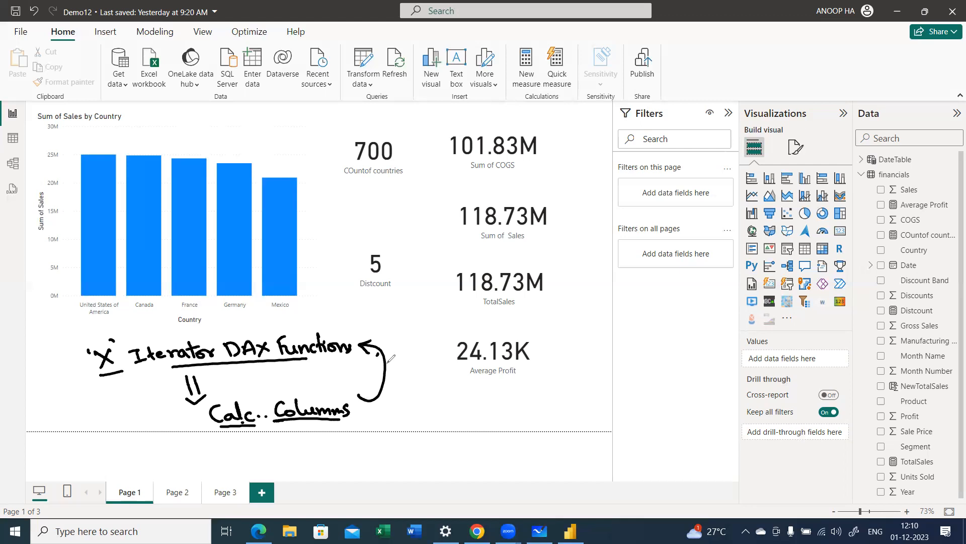
Step: Extend the title's underline, circle the X with an arrow toward "Calc.. Columns", and clear all annotations
left_click_drag(306, 359, 355, 354)
left_click_drag(143, 367, 189, 361)
left_click_drag(107, 325, 104, 326)
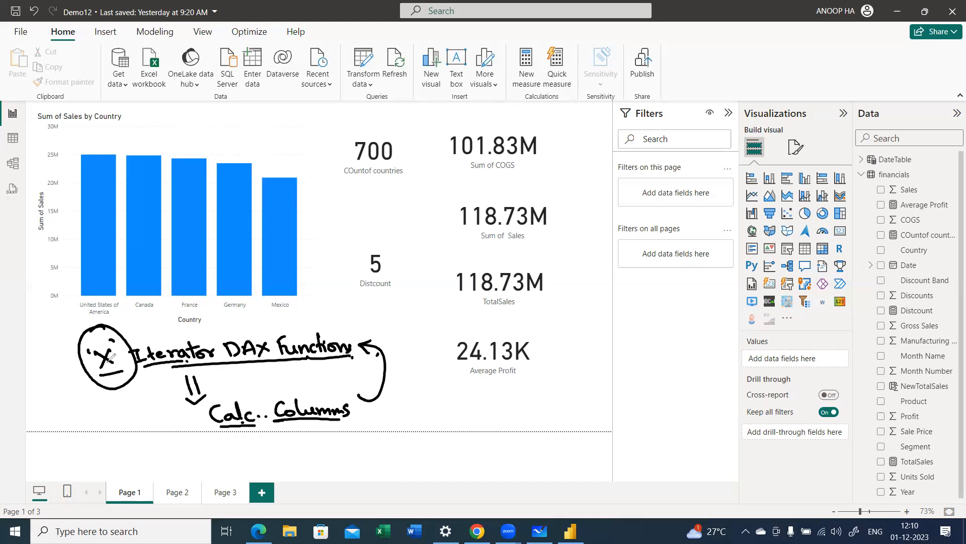
mouse_move(126, 385)
left_mouse_down()
mouse_move(151, 433)
mouse_move(193, 427)
left_mouse_up()
left_click(192, 443)
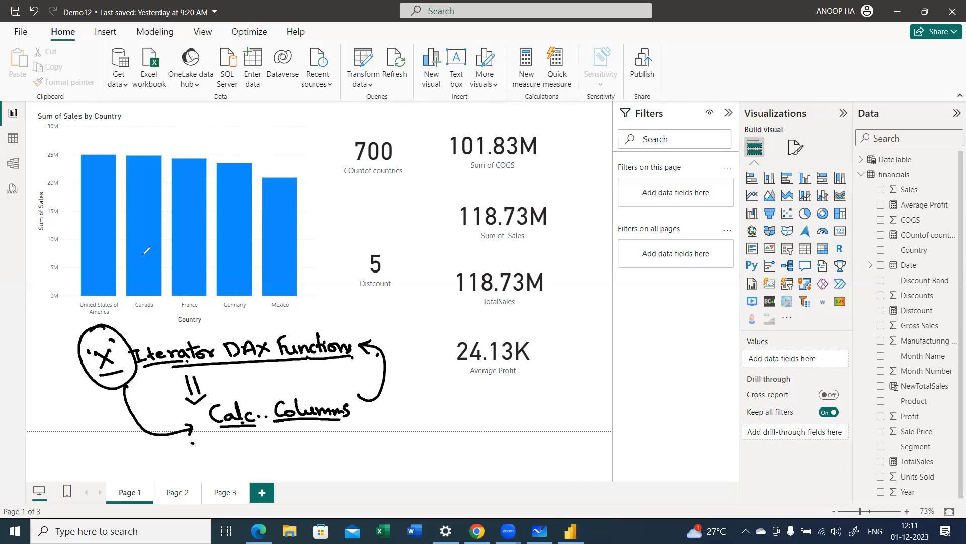
key("e")
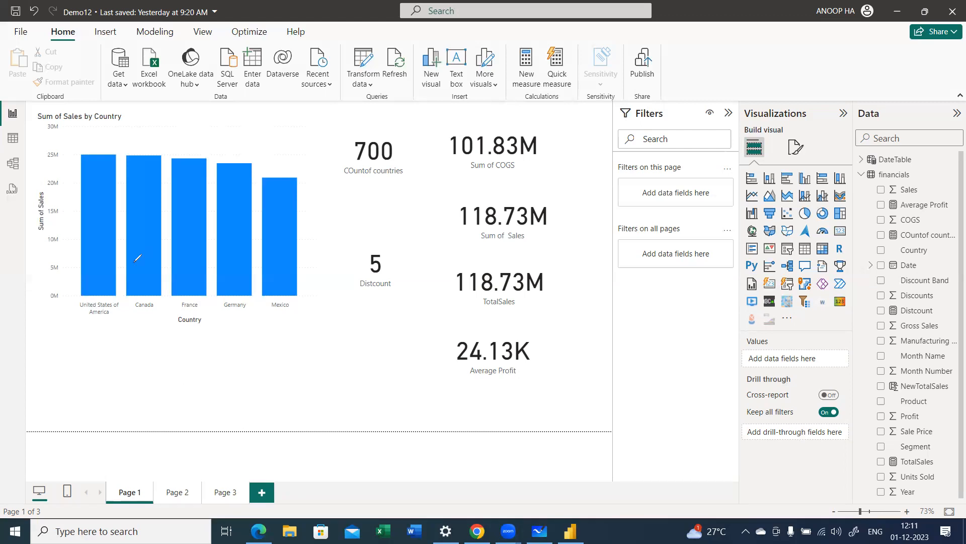
Step: Create a new measure in the financials table and name it Sumx
left_click(873, 176)
right_click(874, 177)
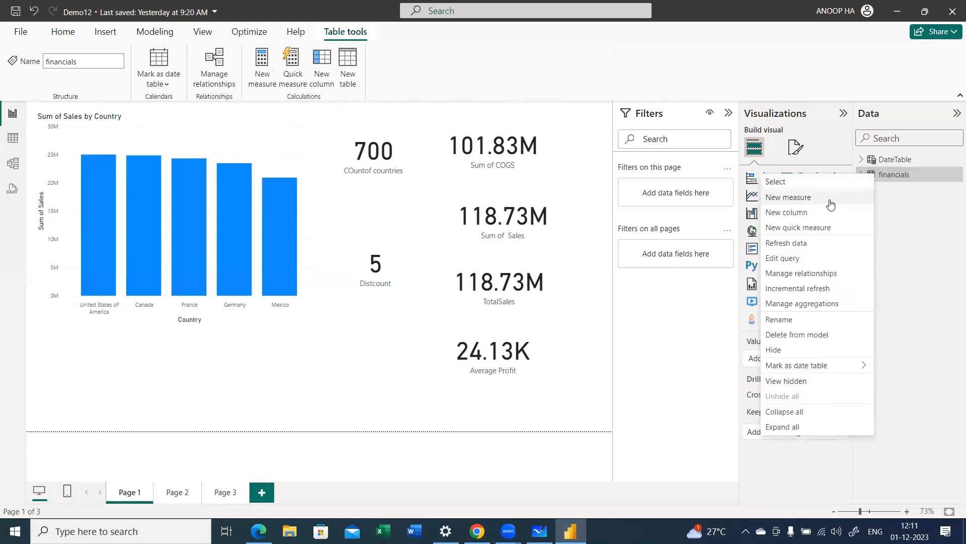
key("Escape")
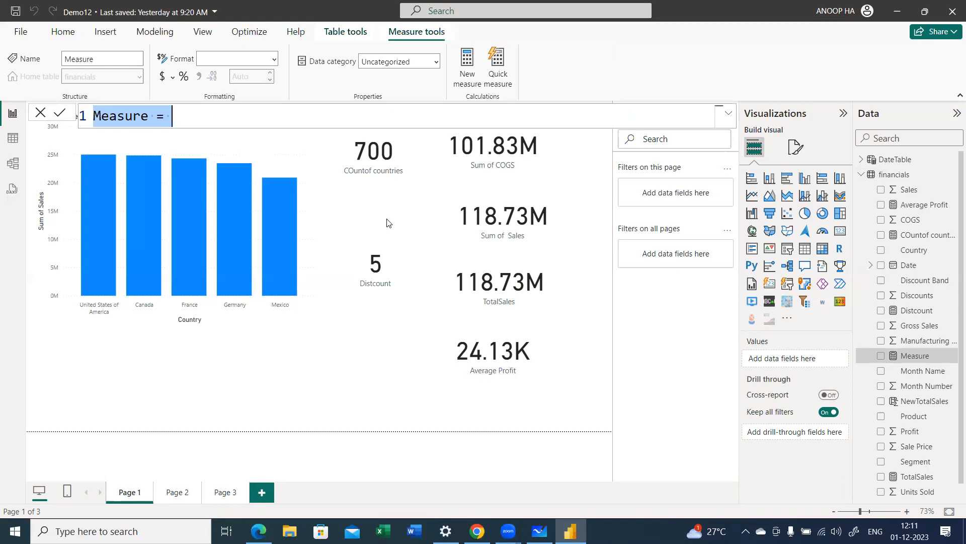
key("shift+Left")
key("shift+Left")
type("Sumx")
key("End")
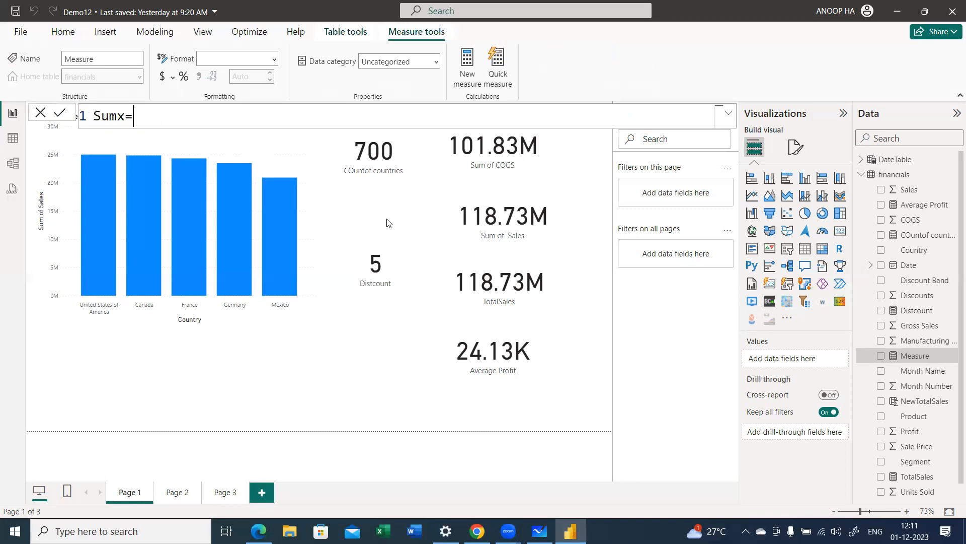
Step: Begin the Sumx formula with the SUMX function, using financials as its table argument
type("sum")
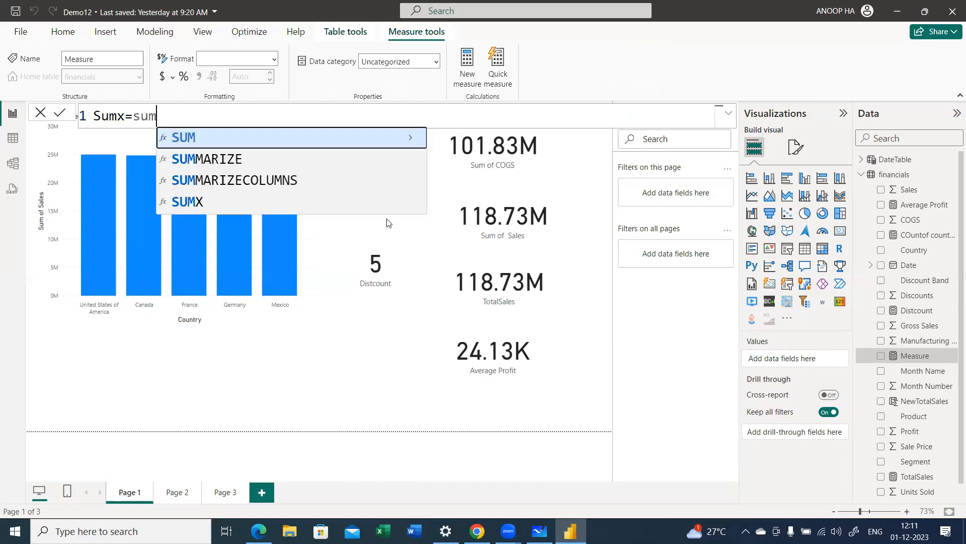
key("Down")
key("Down")
key("Down")
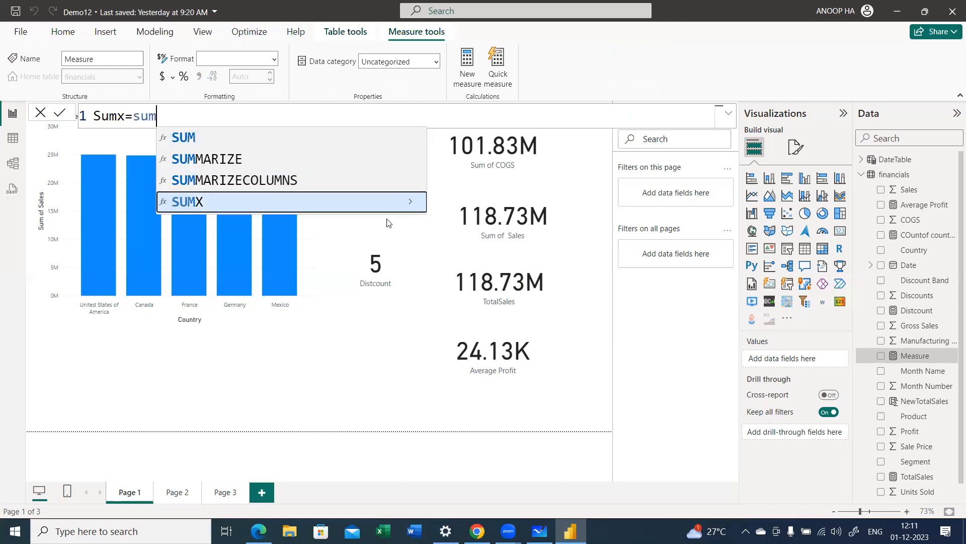
key("Tab")
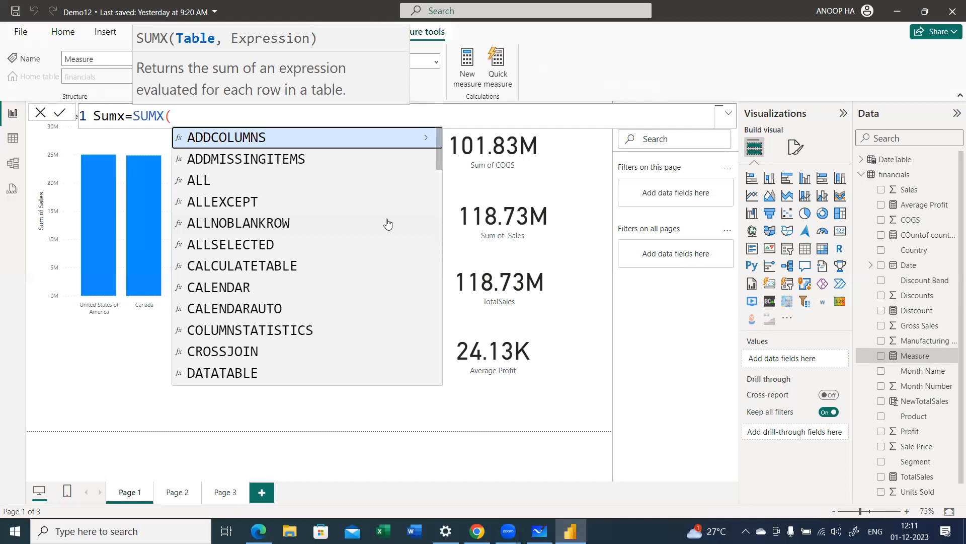
type("fina")
key("Tab")
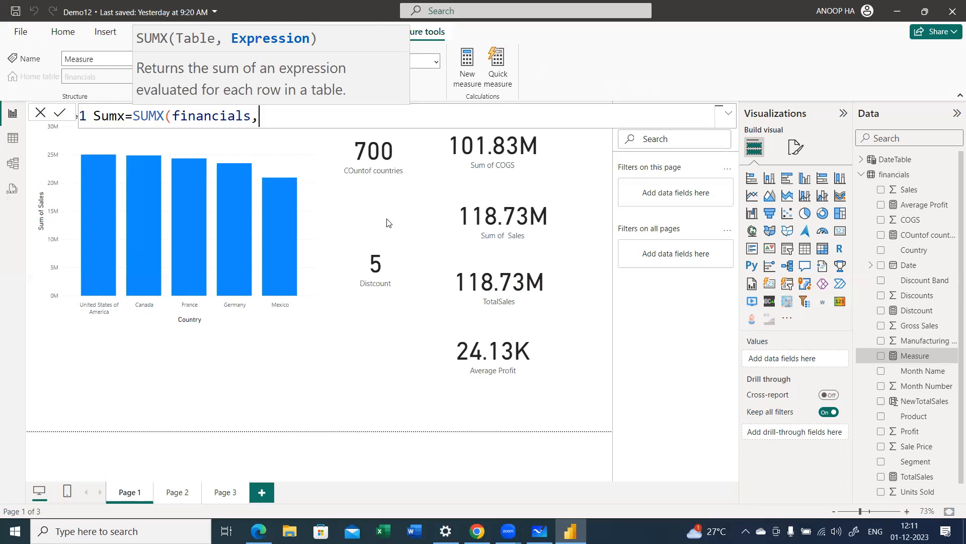
Step: Complete the SUMX expression as financials[Units Sold]*financials[Sale Price] and commit the measure
type("unit")
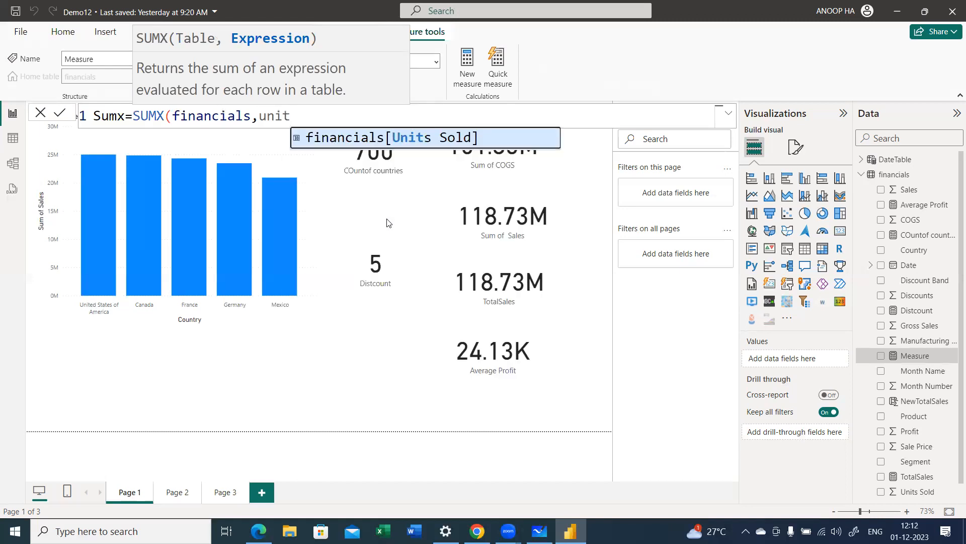
key("Tab")
type("*sale")
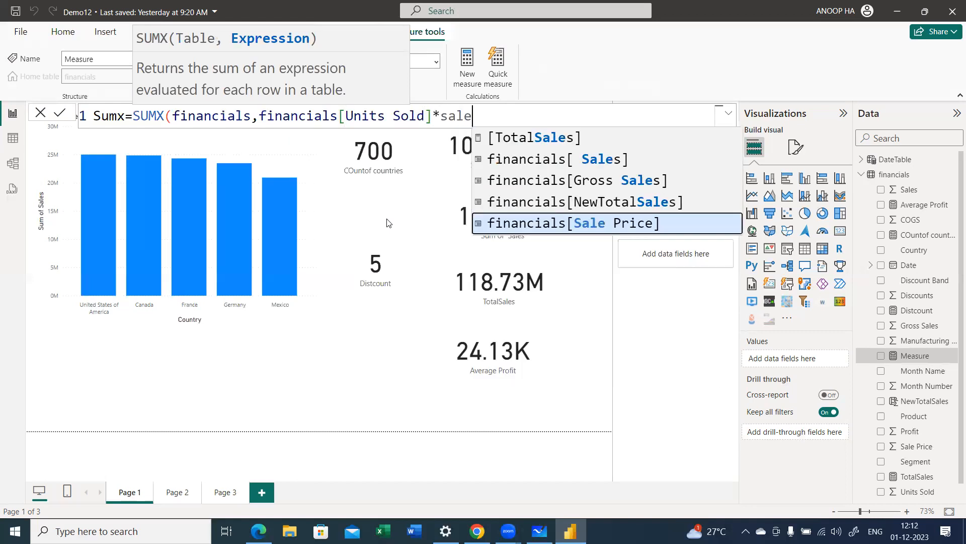
key("Tab")
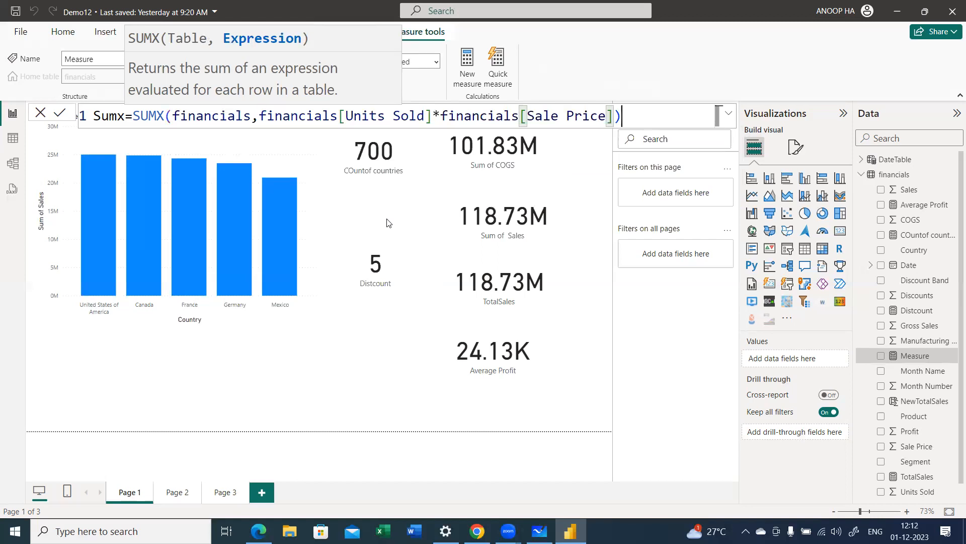
type(")")
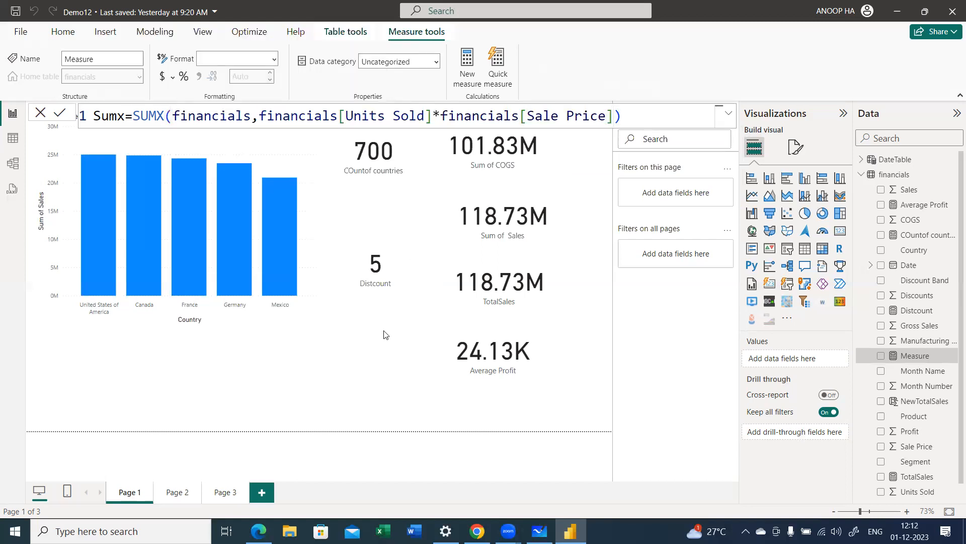
key("Return")
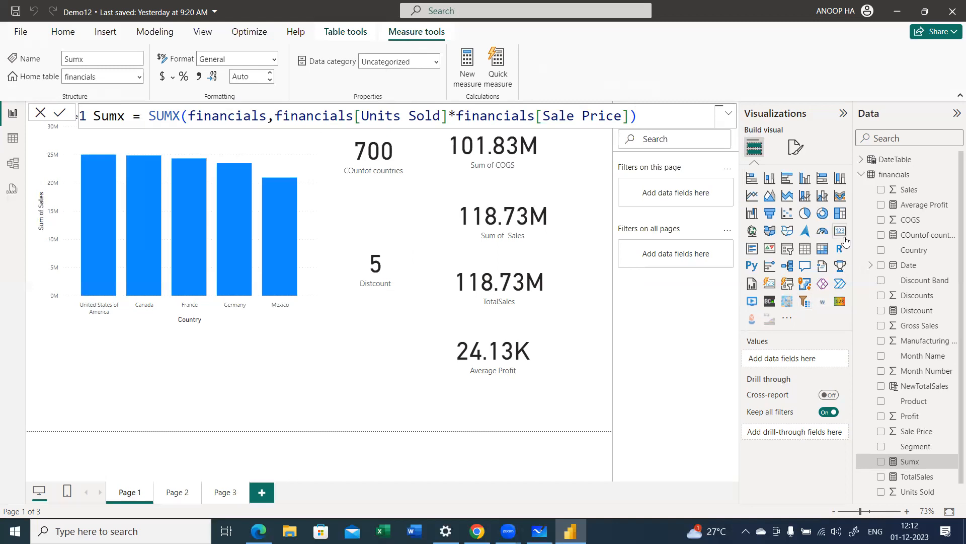
Step: Show the Sumx measure in a small card placed beneath the Sum of Sales by Country chart
left_click(881, 461)
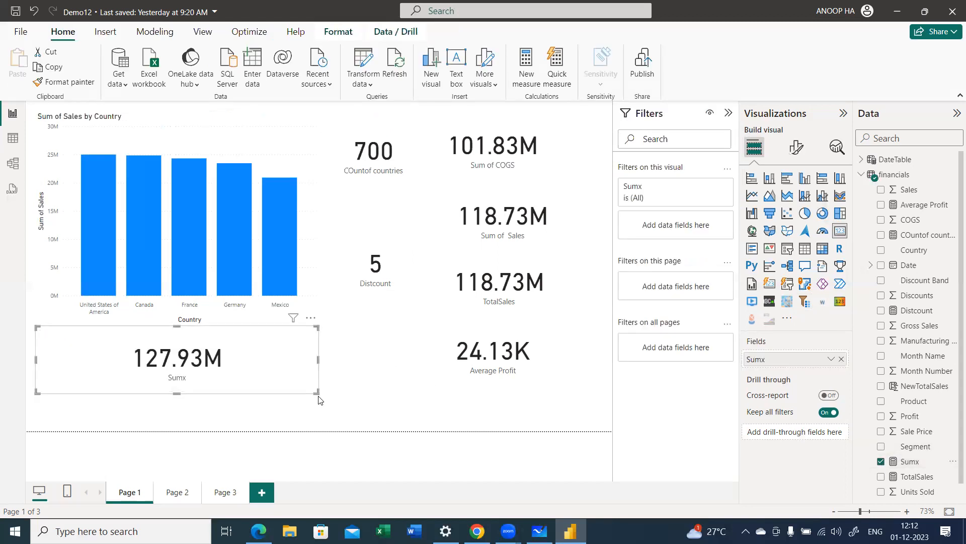
left_click_drag(317, 391, 248, 403)
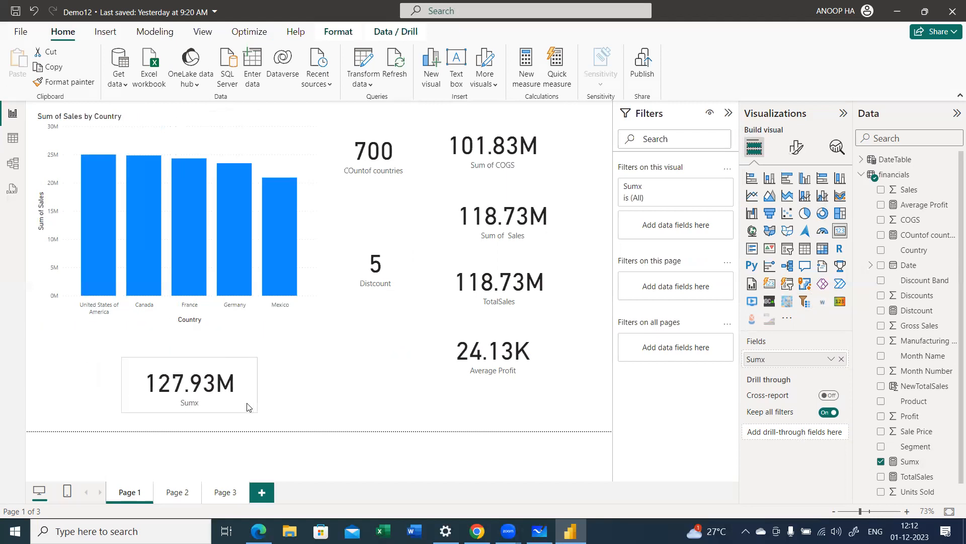
left_click(336, 391)
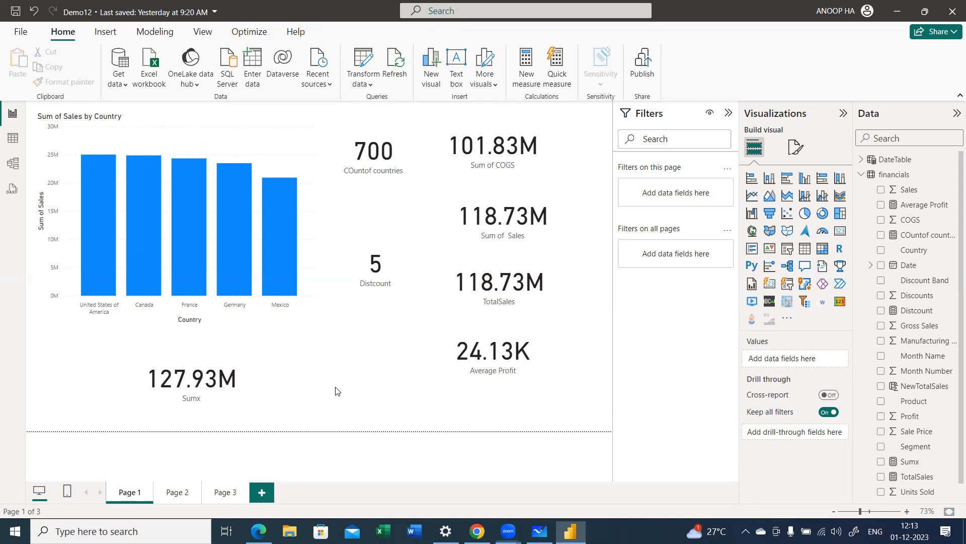
left_click_drag(192, 380, 233, 380)
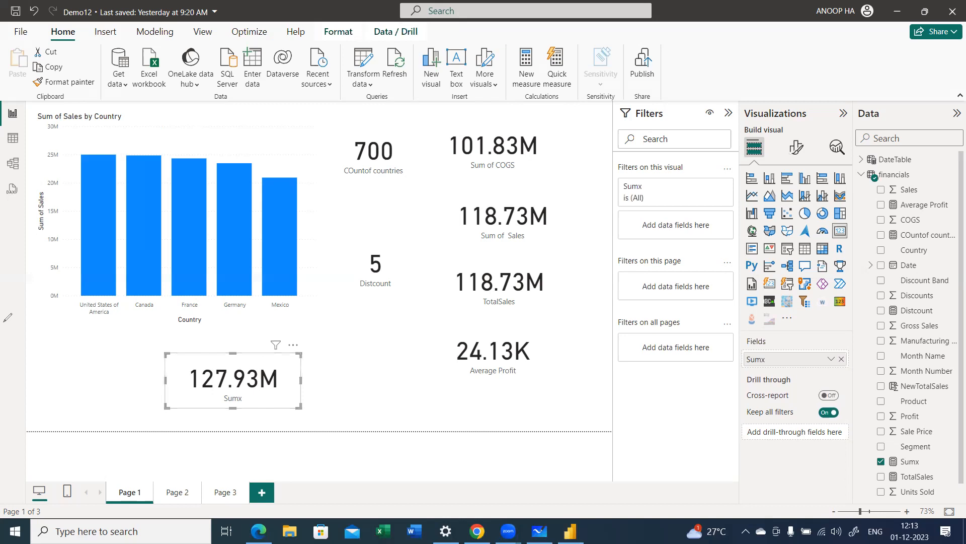
Step: Draw an arrow out from the Sumx card and circle the Sum of Sales card
left_click_drag(312, 373, 348, 369)
left_click_drag(337, 361, 339, 375)
mouse_move(477, 197)
left_mouse_down()
mouse_move(471, 251)
mouse_move(537, 189)
mouse_move(469, 194)
left_mouse_up()
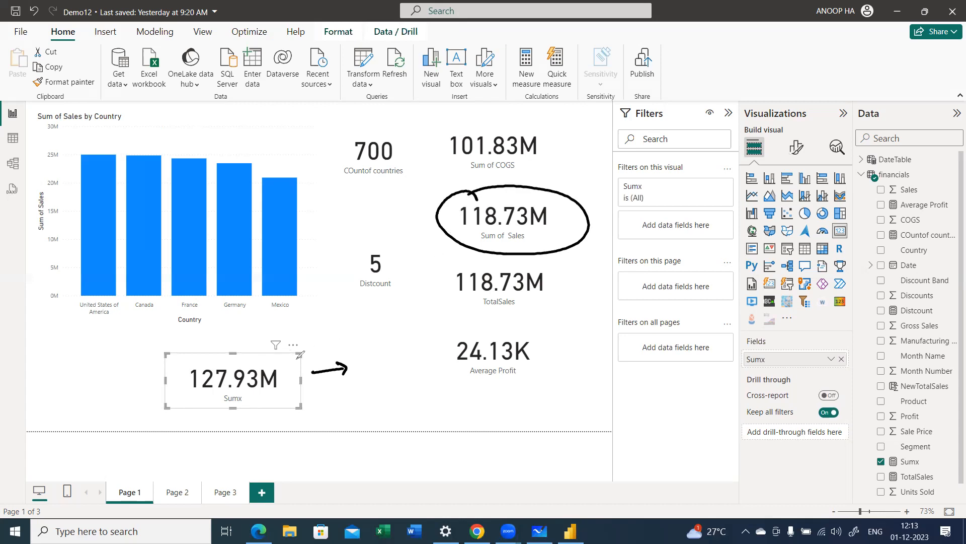
Step: Handwrite "Table" leading to "Expression" beside the Sumx card, then mark and circle Table with another arrow to the expression
mouse_move(326, 387)
left_mouse_down()
mouse_move(348, 386)
mouse_move(355, 401)
mouse_move(357, 385)
mouse_move(377, 395)
mouse_move(375, 409)
mouse_move(414, 392)
mouse_move(443, 400)
mouse_move(442, 412)
mouse_move(500, 407)
left_mouse_up()
left_click_drag(364, 415, 365, 432)
left_click_drag(357, 417, 370, 414)
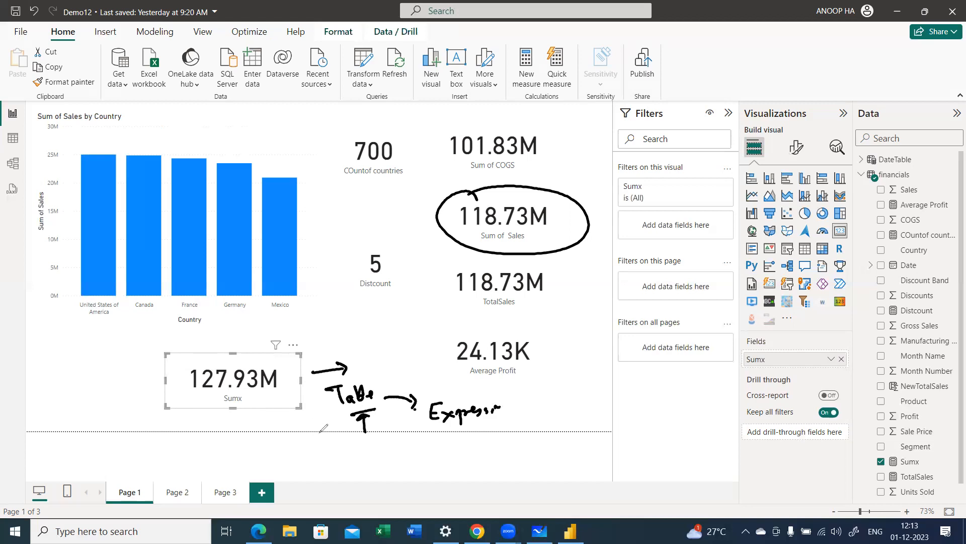
mouse_move(362, 361)
left_mouse_down()
mouse_move(348, 420)
mouse_move(360, 363)
left_mouse_up()
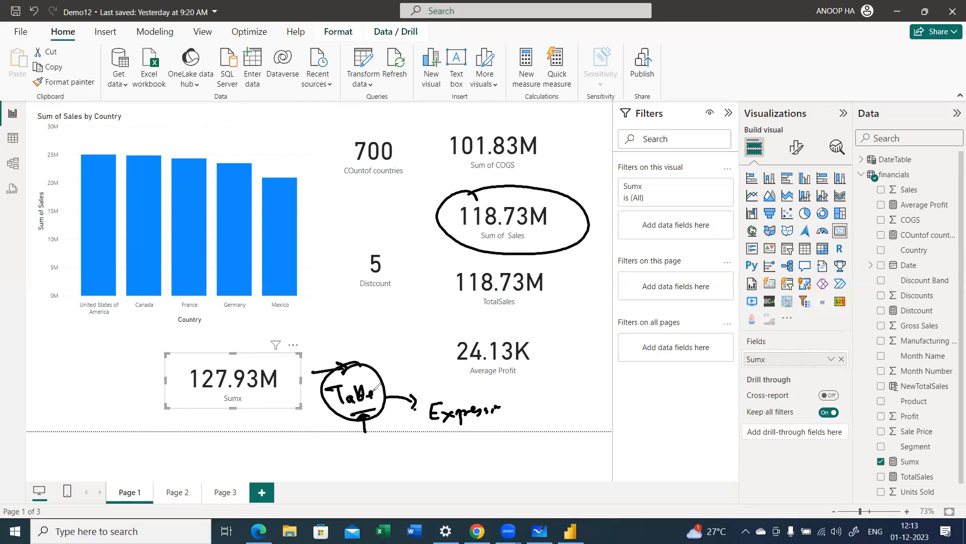
left_click_drag(385, 387, 461, 388)
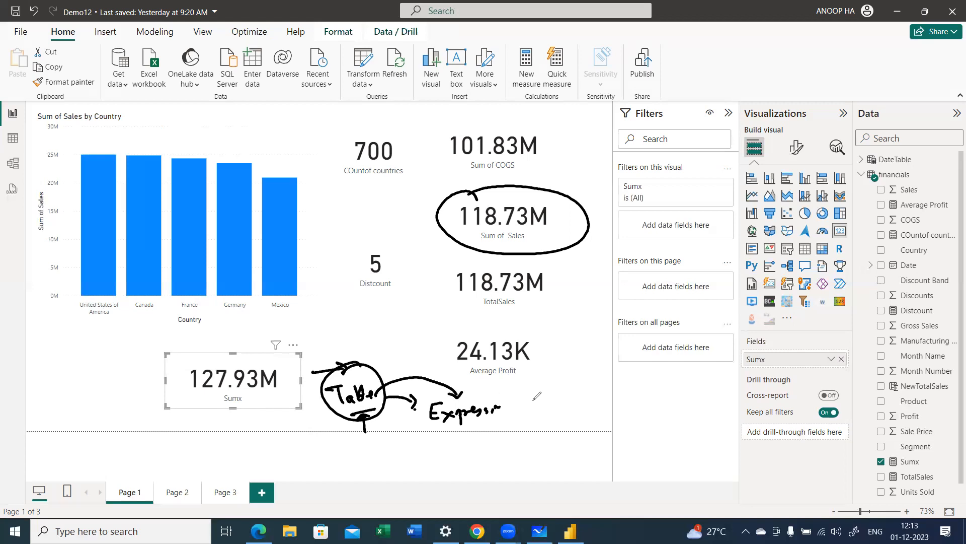
Step: Handwrite "units sold x sale" beside the expression note and sketch it as a two-column table with several rows
left_click_drag(535, 397, 649, 393)
left_click_drag(567, 415, 612, 409)
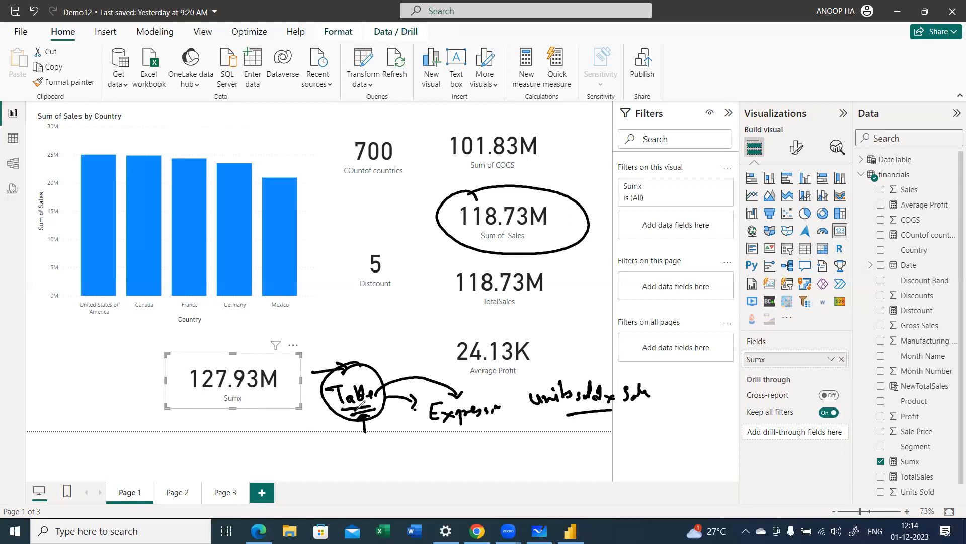
left_click_drag(535, 387, 538, 434)
left_click_drag(615, 381, 625, 433)
left_click_drag(654, 384, 661, 429)
mouse_move(542, 412)
left_mouse_down()
mouse_move(559, 412)
mouse_move(544, 421)
mouse_move(619, 429)
mouse_move(601, 431)
mouse_move(602, 446)
mouse_move(658, 445)
left_mouse_up()
left_click_drag(576, 457, 645, 456)
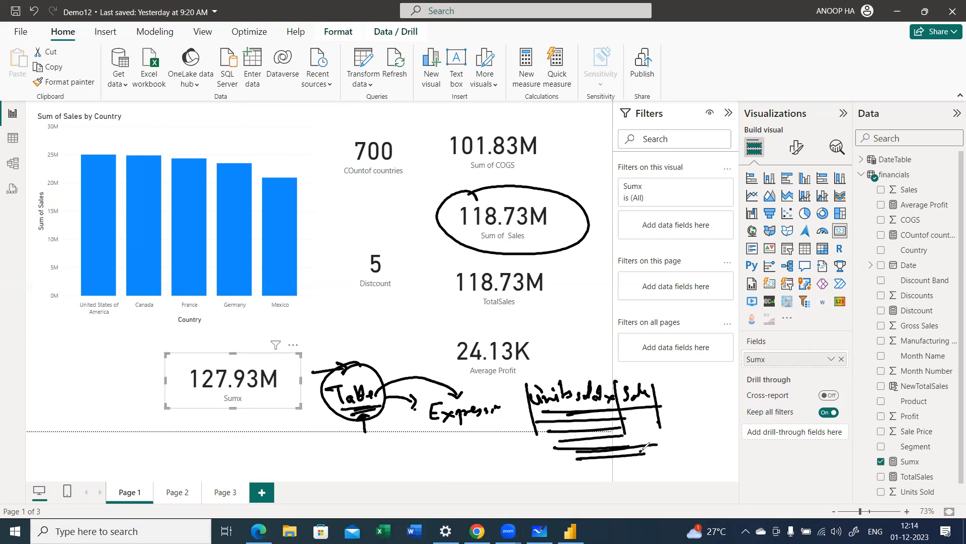
left_click_drag(624, 422, 654, 420)
mouse_move(627, 450)
left_mouse_down()
mouse_move(661, 443)
mouse_move(639, 450)
left_mouse_up()
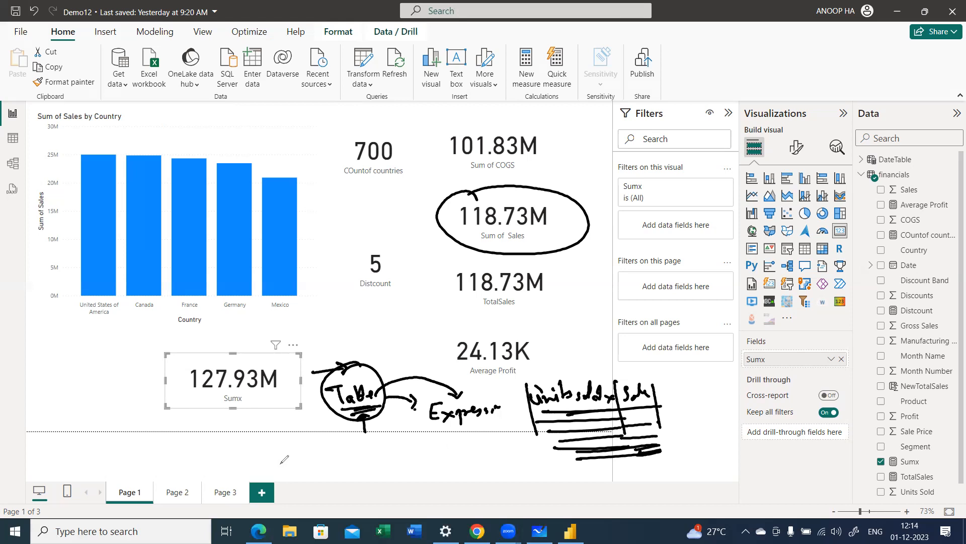
Step: Enclose the handwritten Table and Expression arguments in parentheses
left_click(91, 360)
left_click_drag(509, 386, 505, 418)
left_click_drag(325, 363, 325, 429)
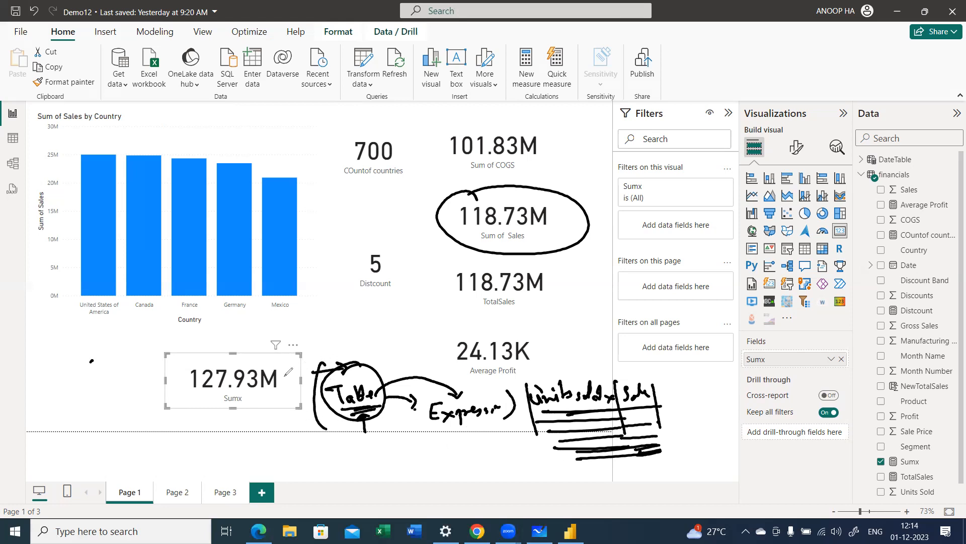
Step: Handwrite "Sumx" above the bracketed arguments, underline it and circle it
left_click_drag(297, 331, 288, 345)
mouse_move(302, 333)
left_mouse_down()
mouse_move(307, 342)
mouse_move(316, 333)
mouse_move(345, 343)
left_mouse_up()
mouse_move(346, 333)
left_mouse_down()
mouse_move(334, 343)
mouse_move(347, 346)
left_mouse_up()
left_click(352, 344)
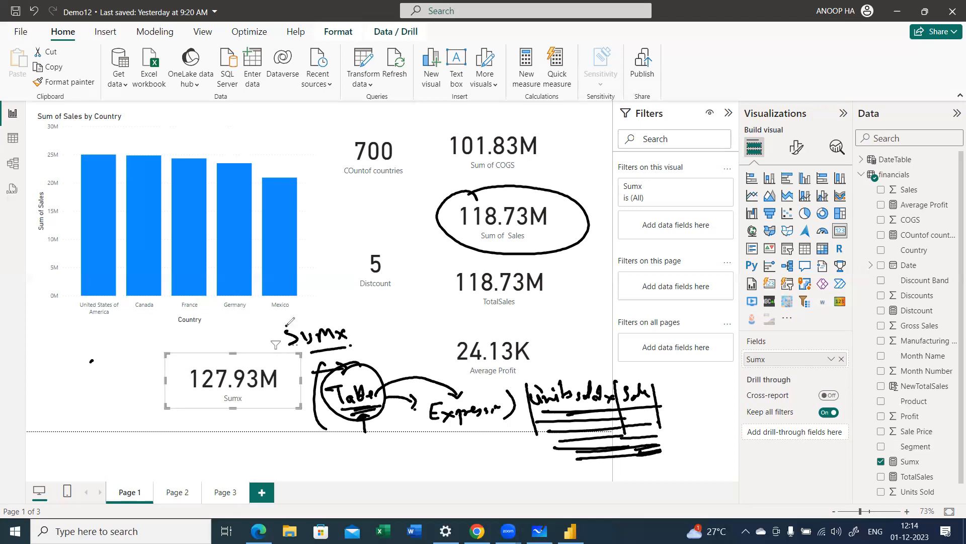
mouse_move(297, 317)
left_mouse_down()
mouse_move(346, 354)
mouse_move(298, 317)
left_mouse_up()
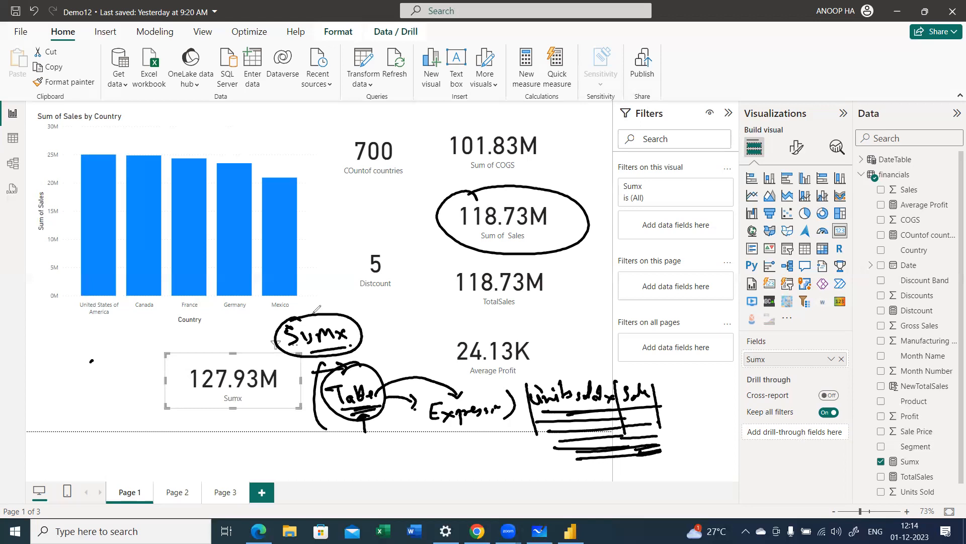
Step: Draw strokes on both sides of the circled Sumx note, clear all annotations and deselect the card
left_click_drag(248, 343, 278, 332)
left_click_drag(368, 337, 392, 313)
left_click(70, 356)
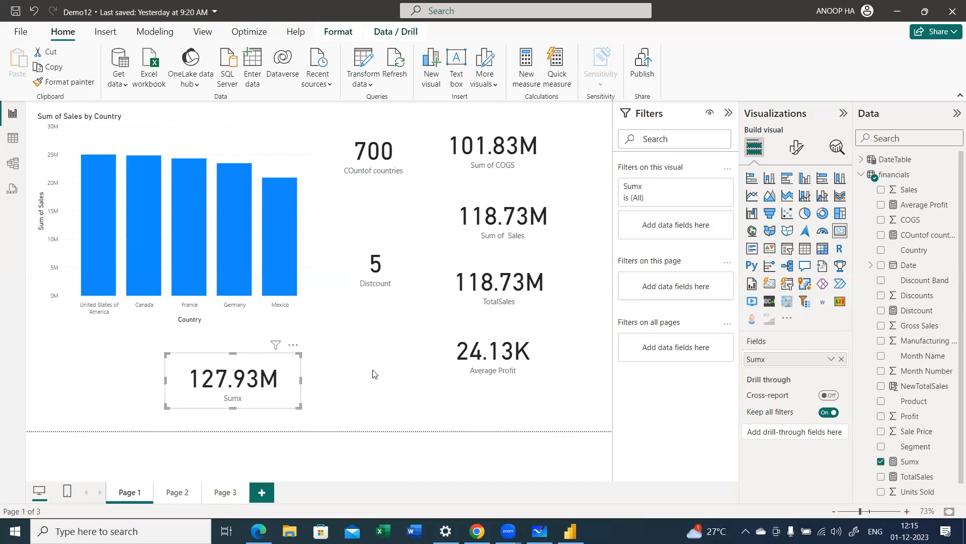
left_click(54, 447)
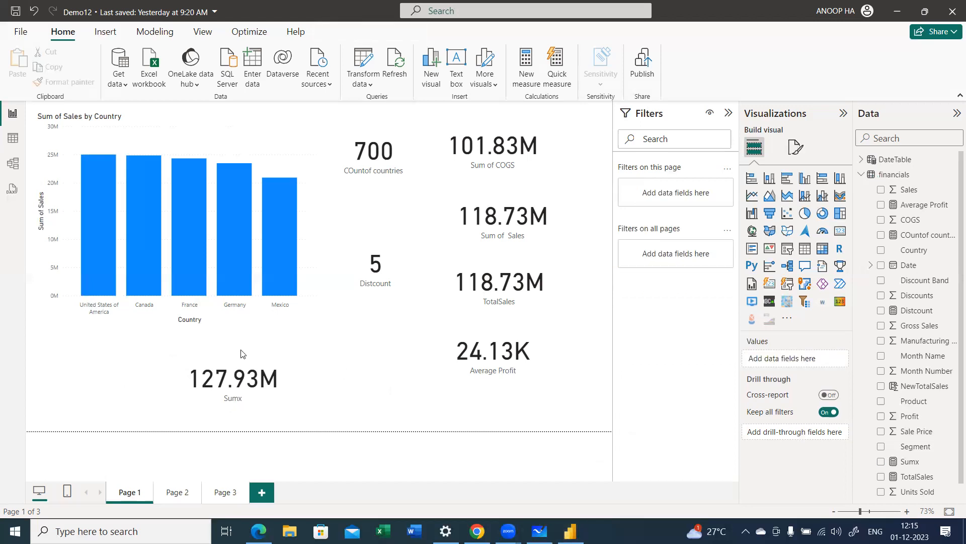
Step: Create a new measure named #rows in the financials table
left_click(865, 176)
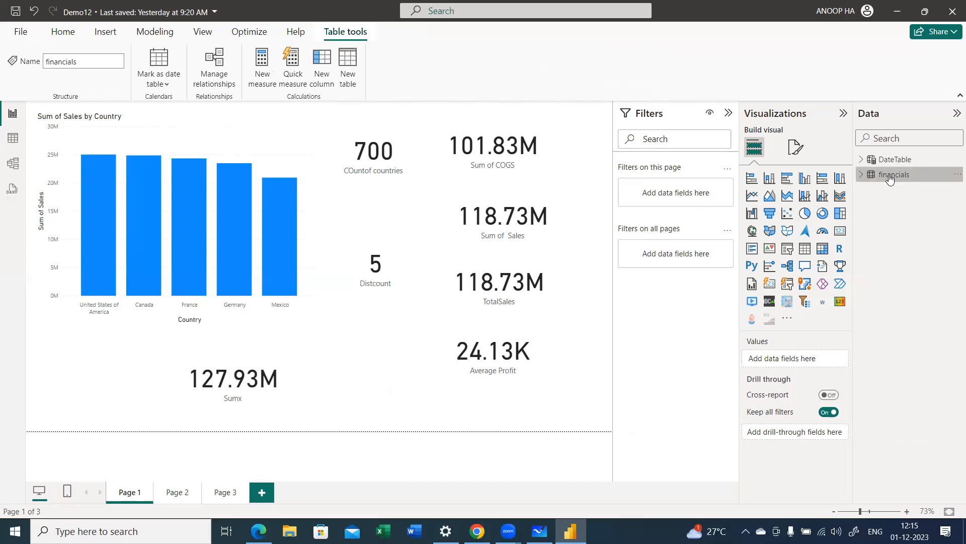
mouse_move(883, 184)
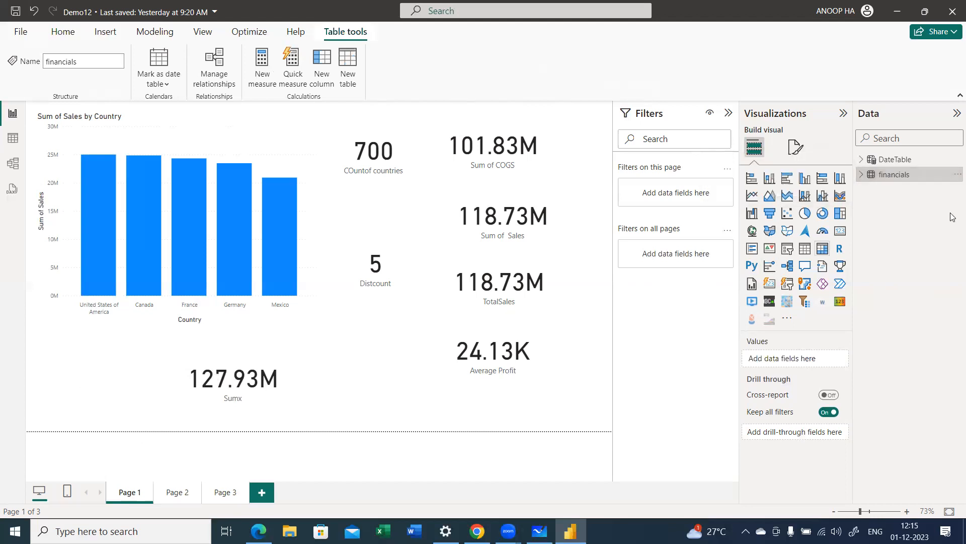
right_click(900, 176)
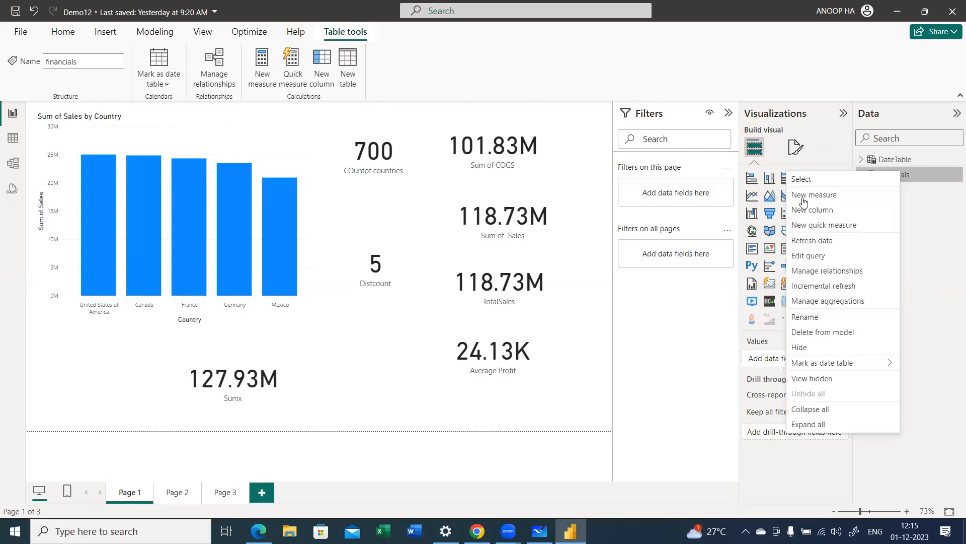
left_click(797, 206)
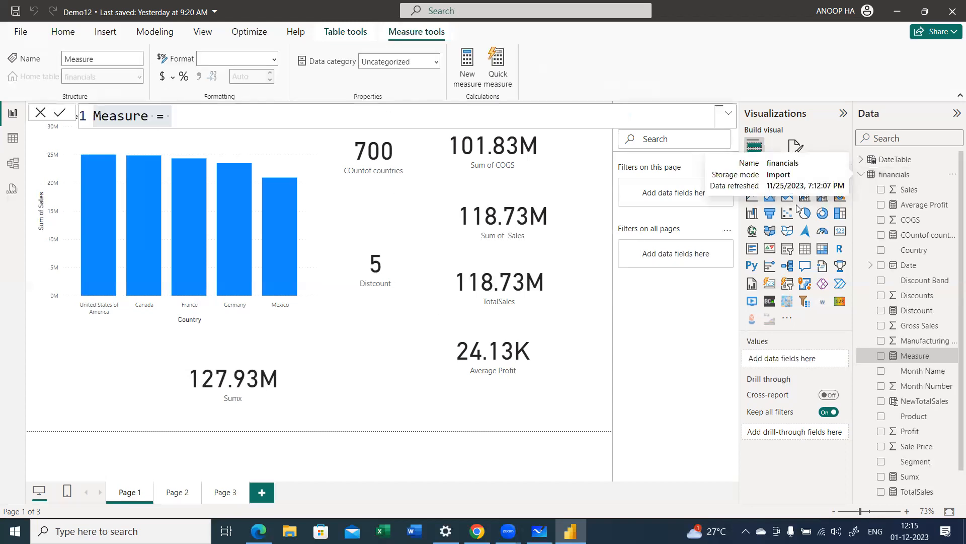
key("shift+Left")
key("shift+Left")
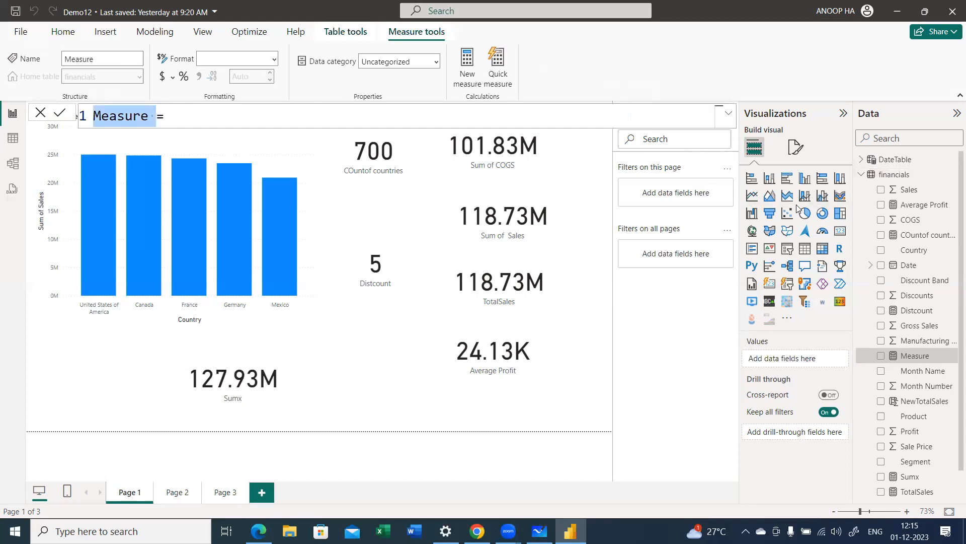
type("#")
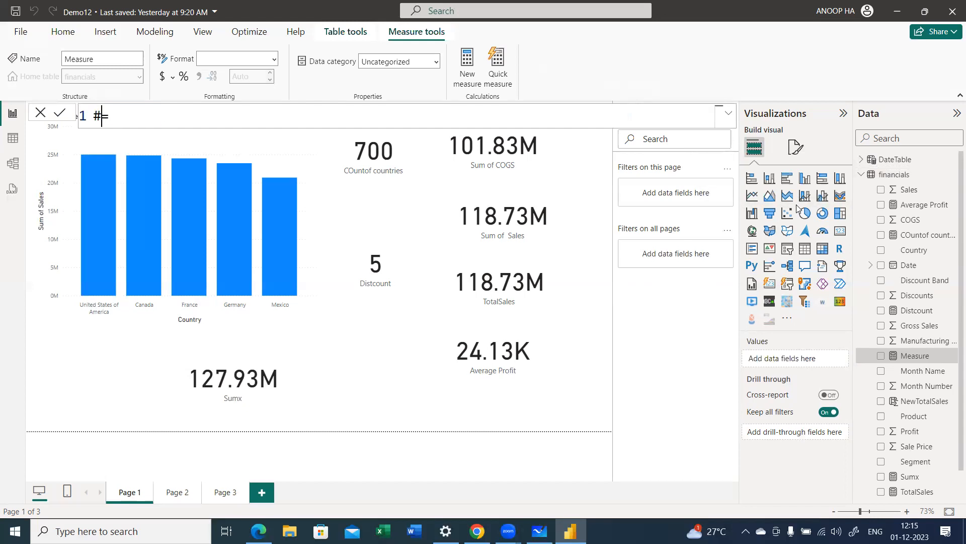
type("rows")
Step: Define the #rows measure as COUNTROWS(financials)
key("End")
type("c")
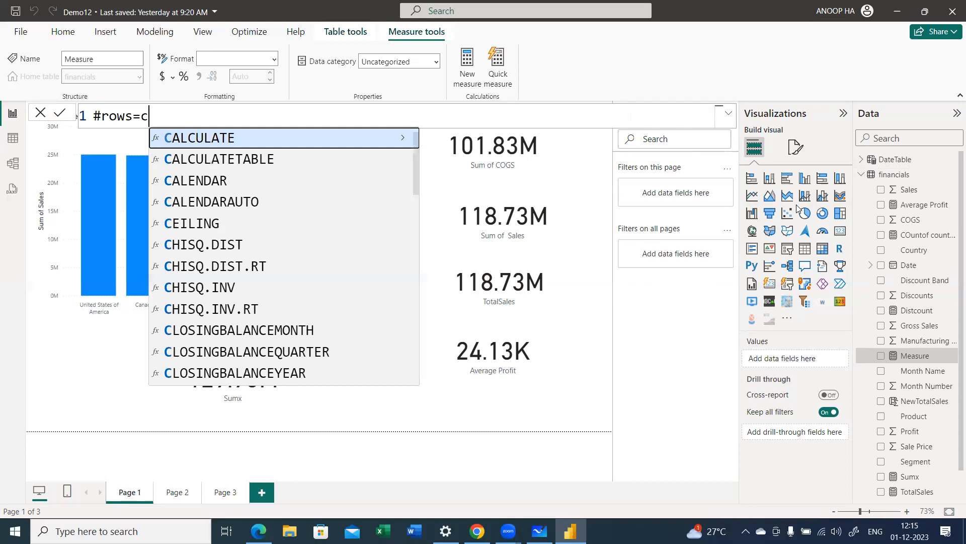
type("ountr")
key("Tab")
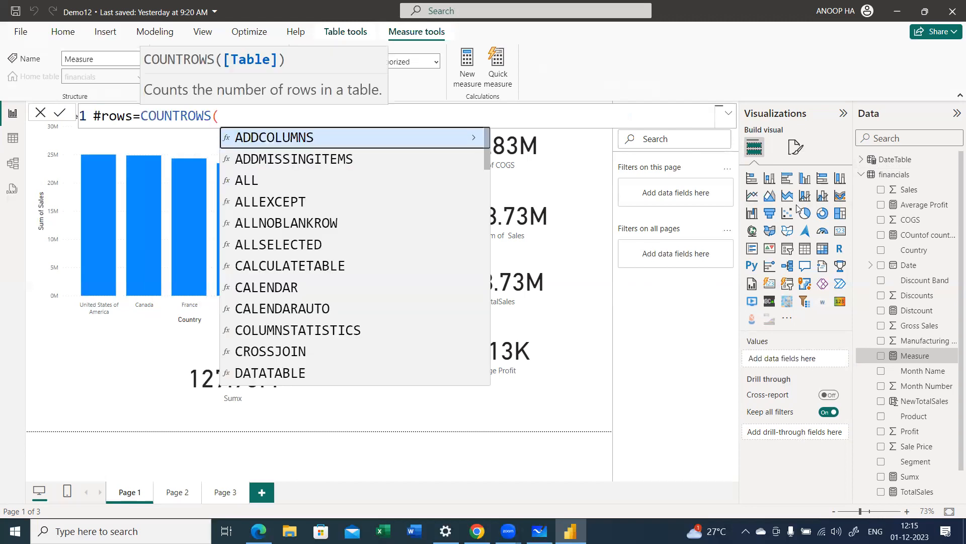
type("fin")
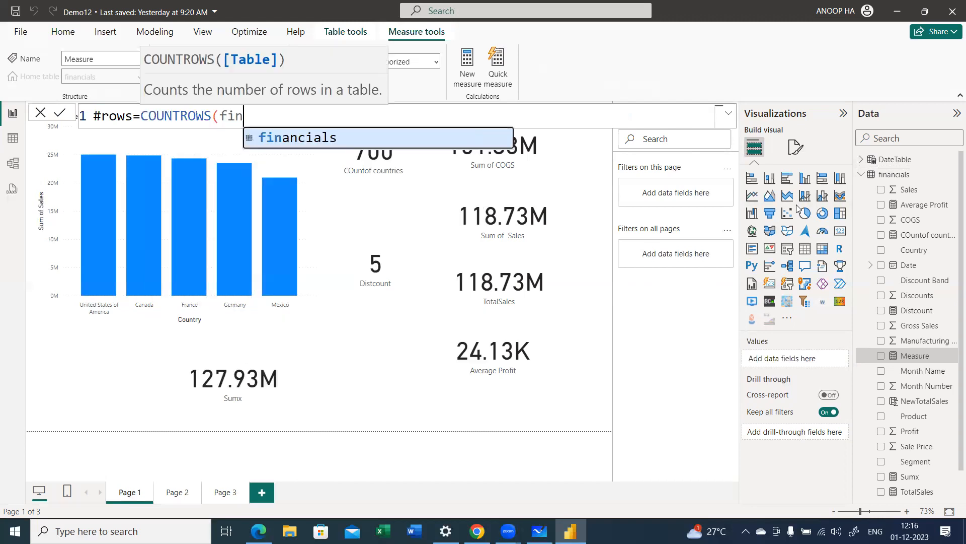
key("Tab")
type(")")
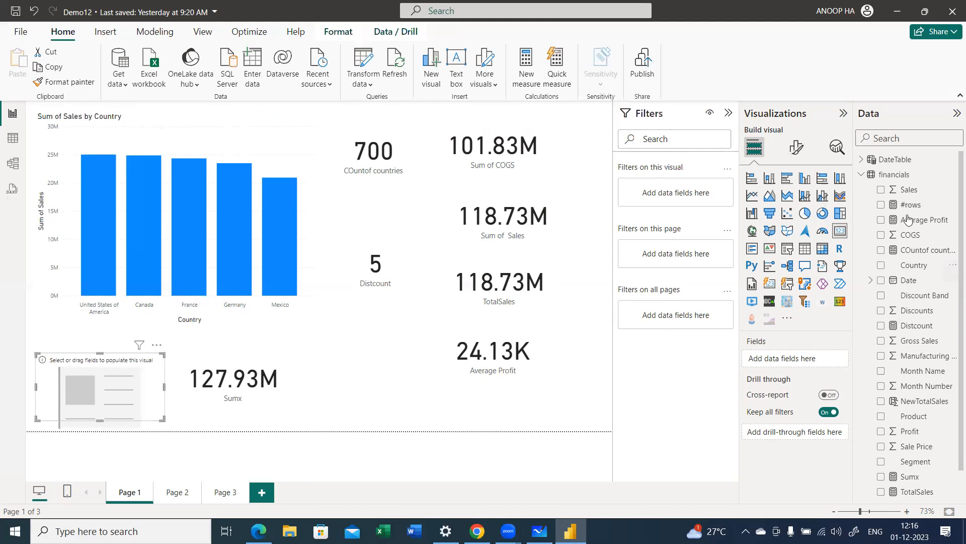
Step: Find the #rows measure in the field list, add it to the empty card and deselect the card
left_click(893, 133)
type("ro")
left_click(881, 176)
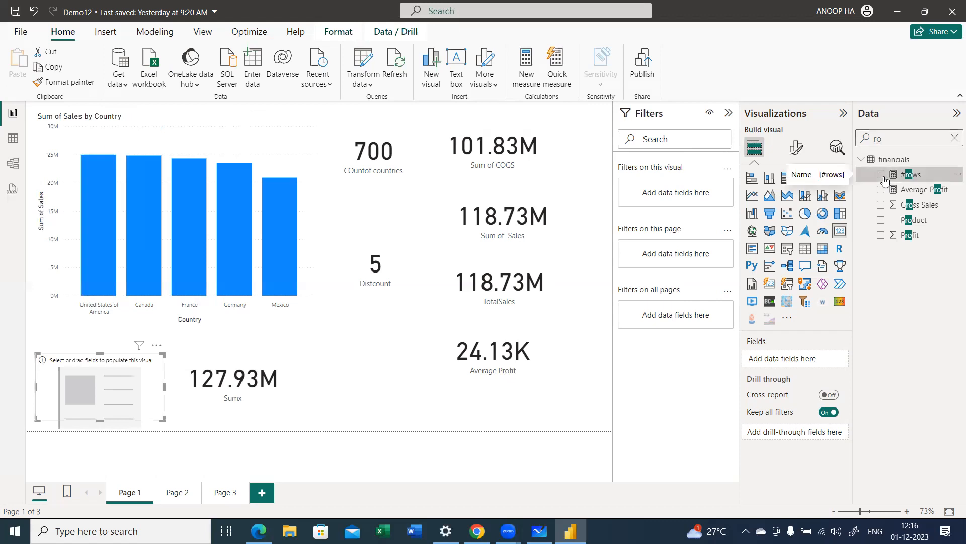
left_click(184, 427)
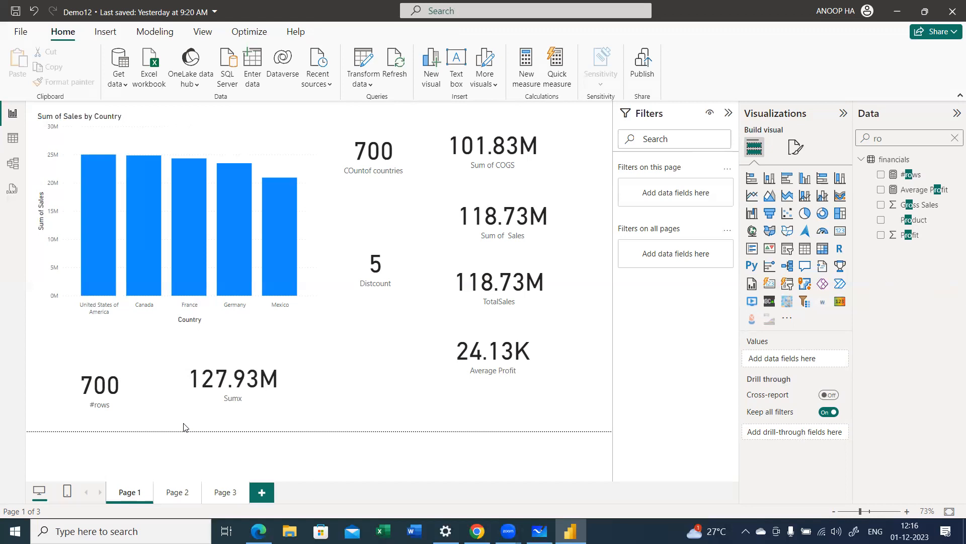
Step: Move the #rows card up slightly so that it lines up with the Sumx card
left_click(136, 400)
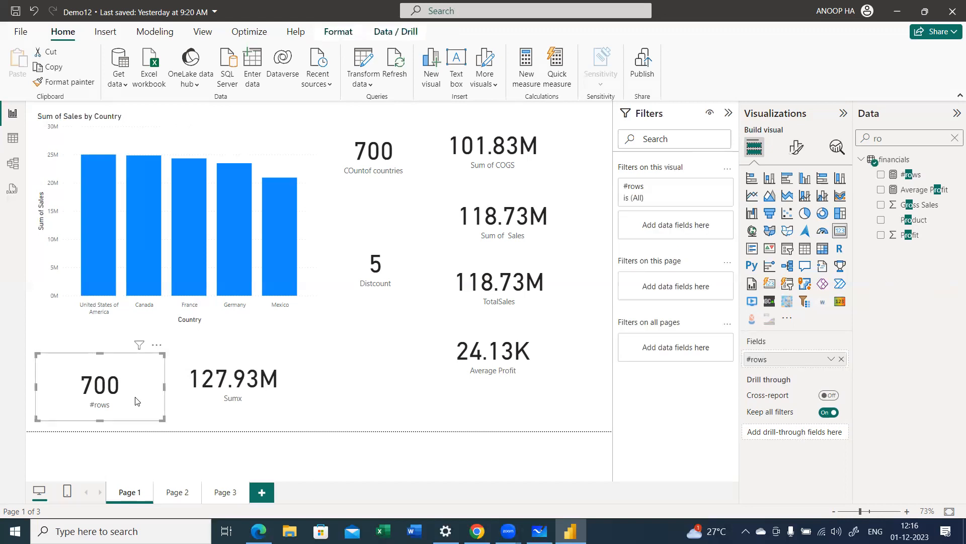
left_click_drag(137, 398, 219, 390)
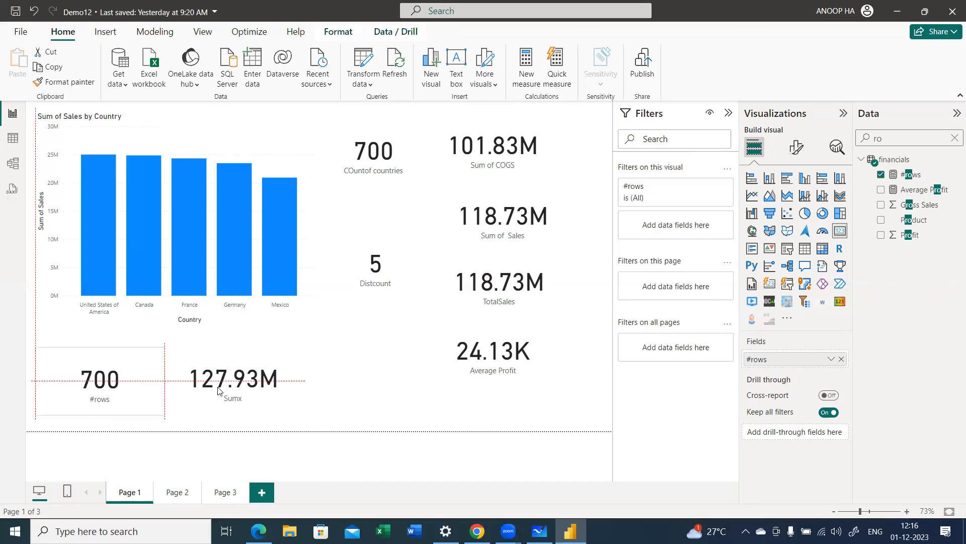
left_click(326, 391)
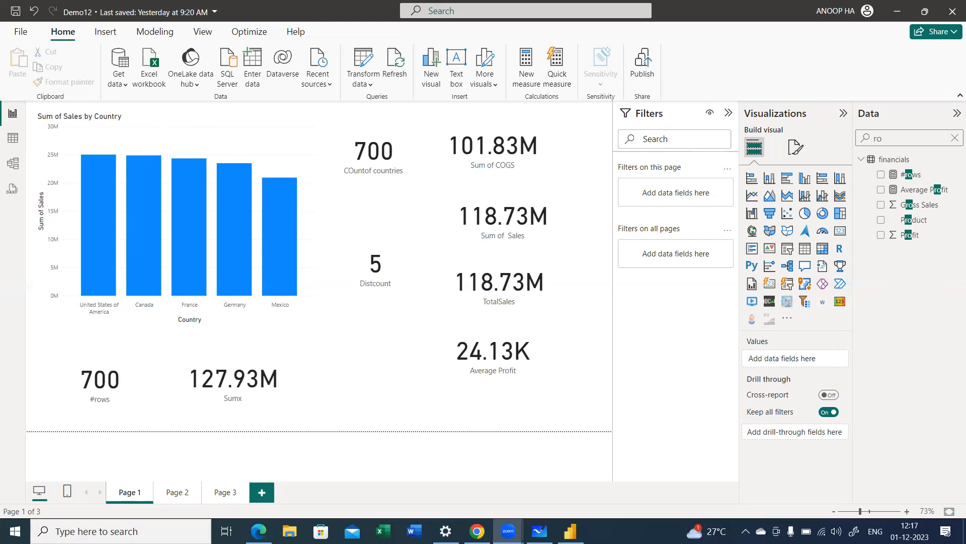
Step: Switch to the DAX aggregation functions page in Chrome and open the SUM and SUMX references in new tabs
key("alt+Tab")
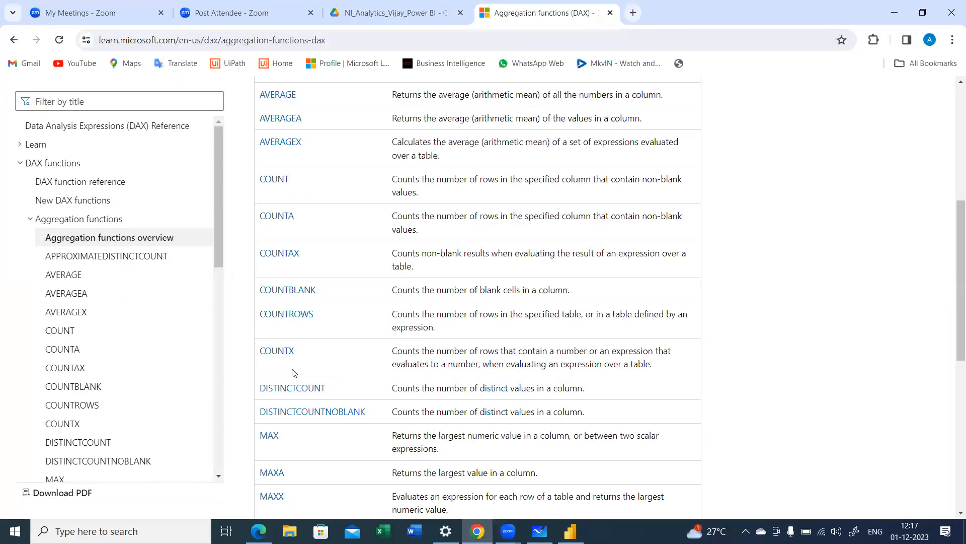
scroll(294, 372, "down", 2)
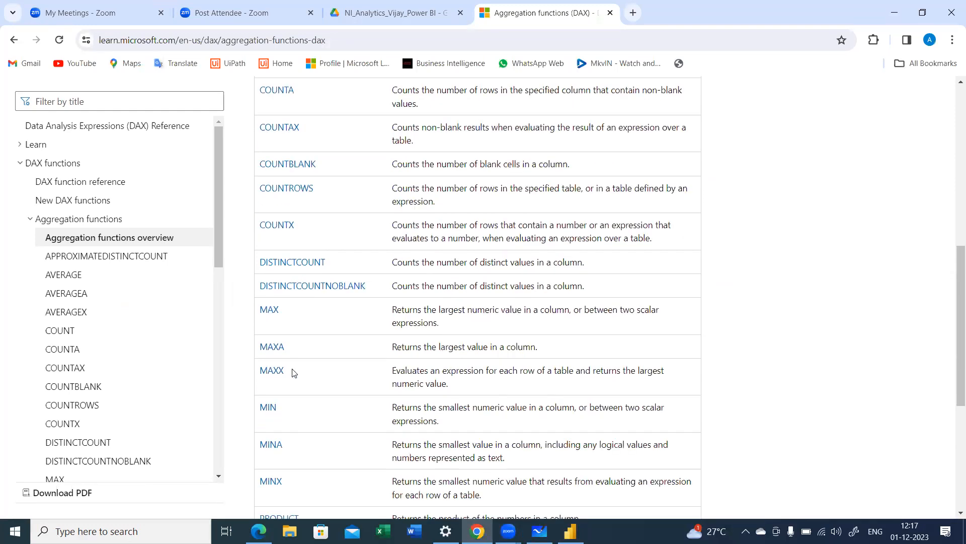
scroll(294, 373, "down", 1)
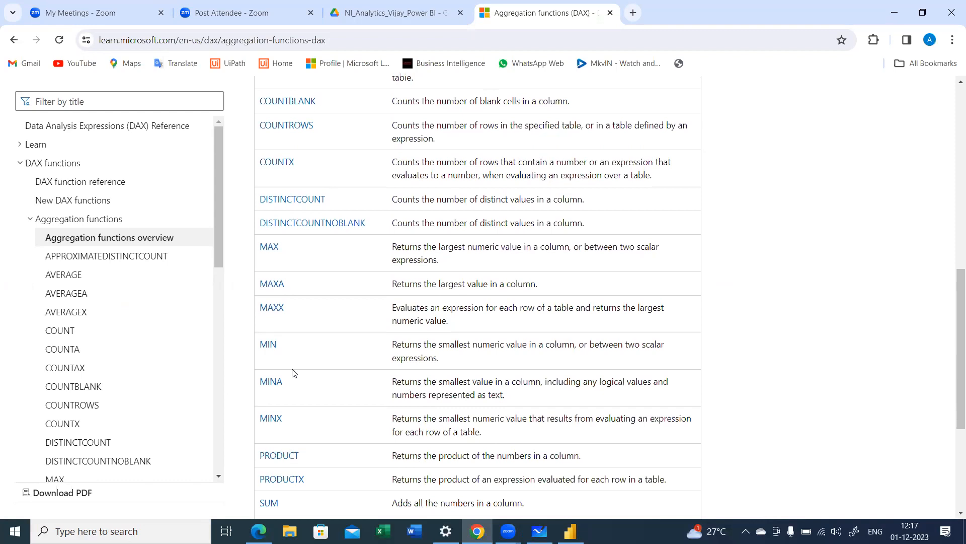
scroll(294, 372, "down", 3)
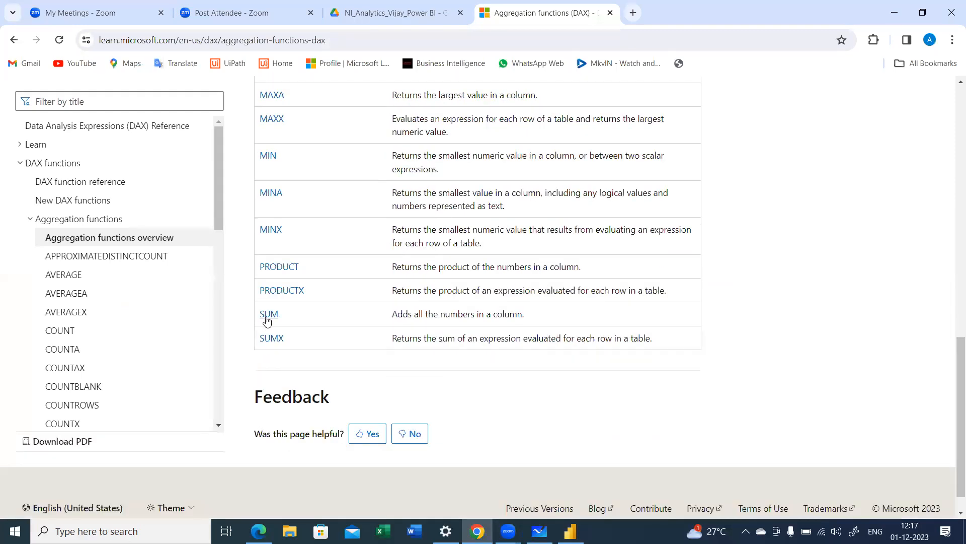
right_click(266, 321)
left_click(304, 331)
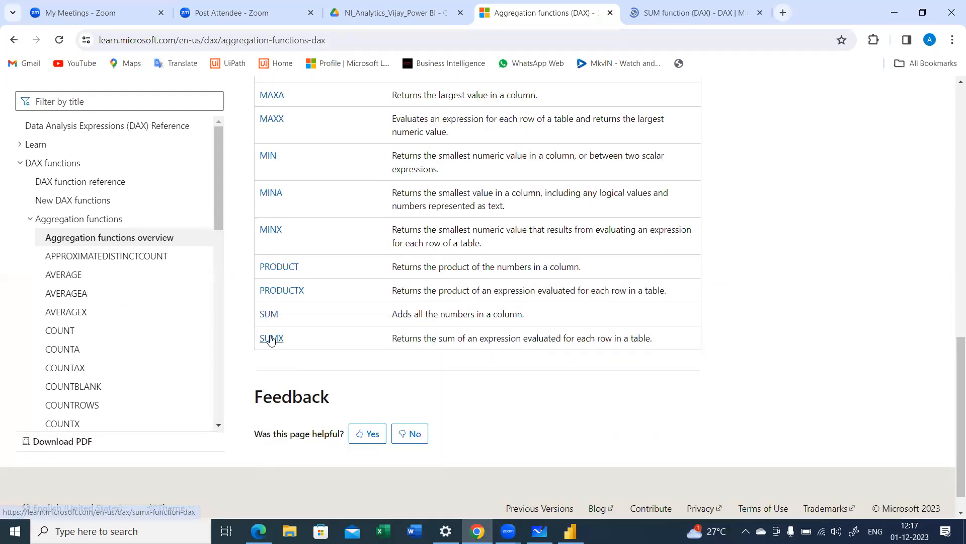
right_click(271, 339)
left_click(325, 185)
Step: Review the syntax, parameters and return value in the SUM function reference, highlighting the SUM(<column>) syntax
left_click(604, 6)
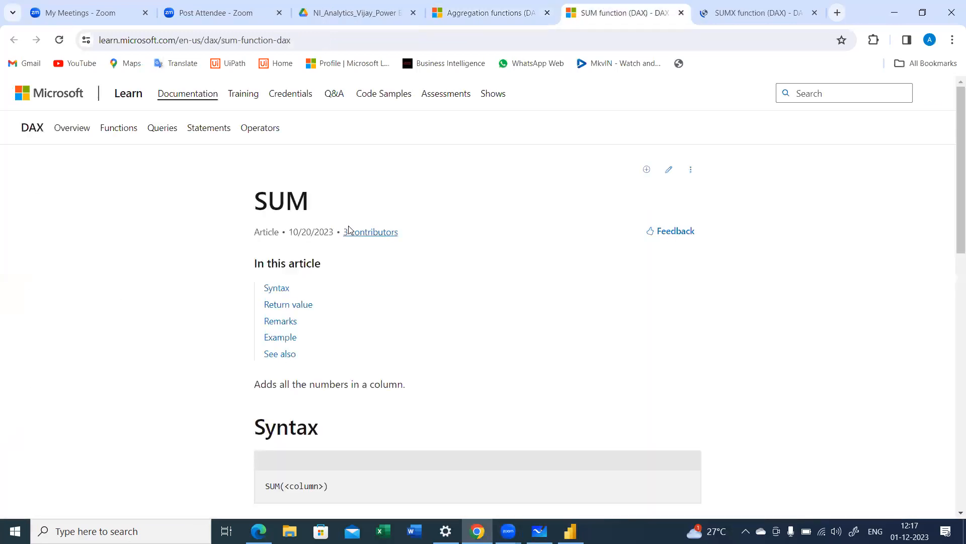
scroll(353, 242, "down", 1)
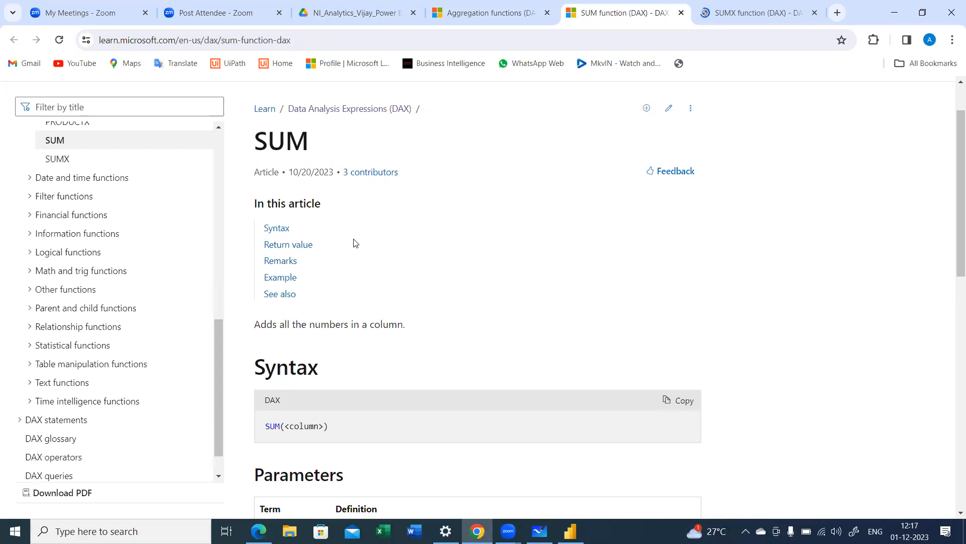
scroll(354, 243, "down", 2)
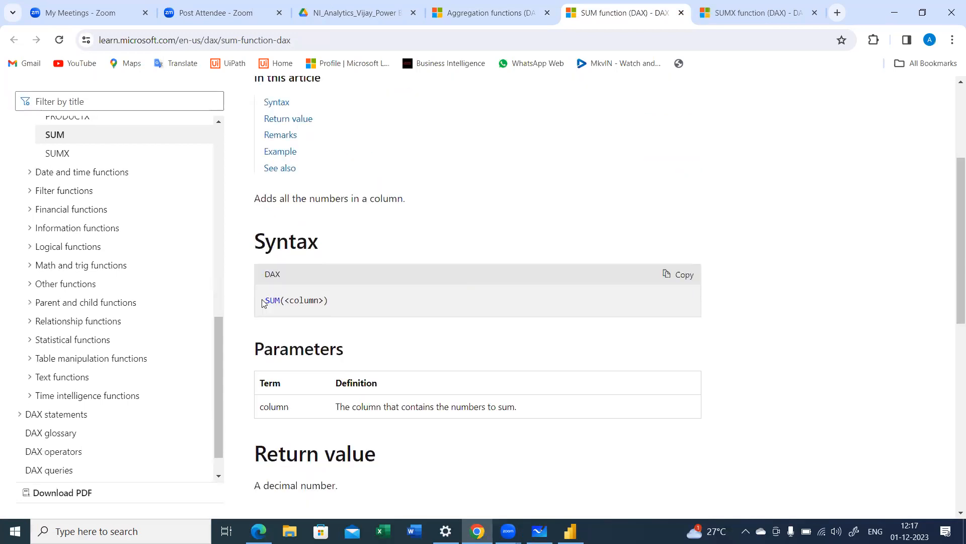
triple_click(334, 299)
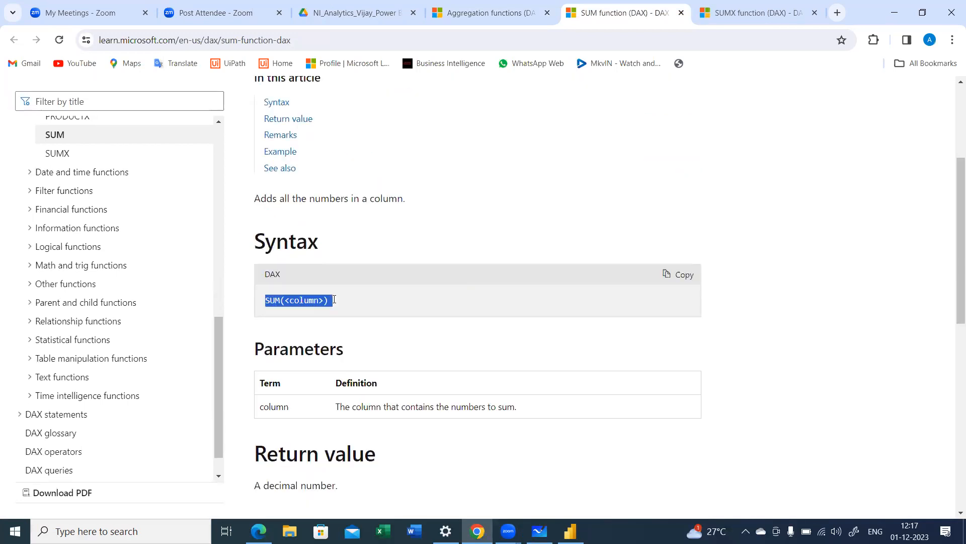
left_click(360, 303)
scroll(360, 303, "down", 1)
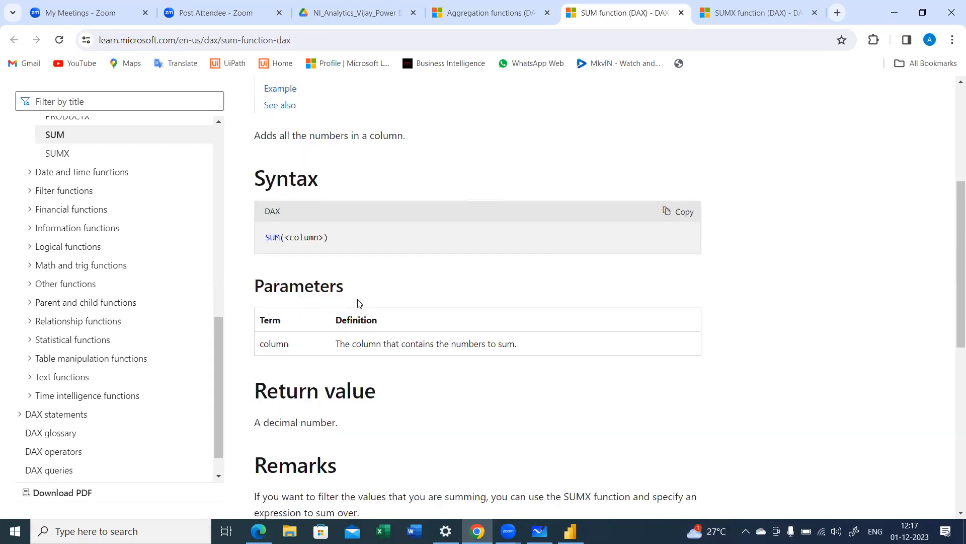
scroll(359, 302, "down", 1)
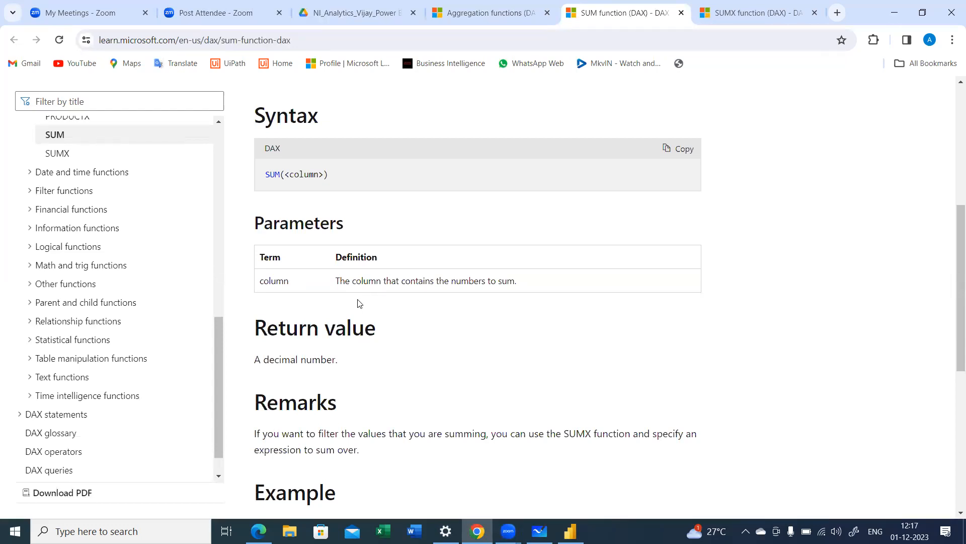
scroll(360, 302, "down", 1)
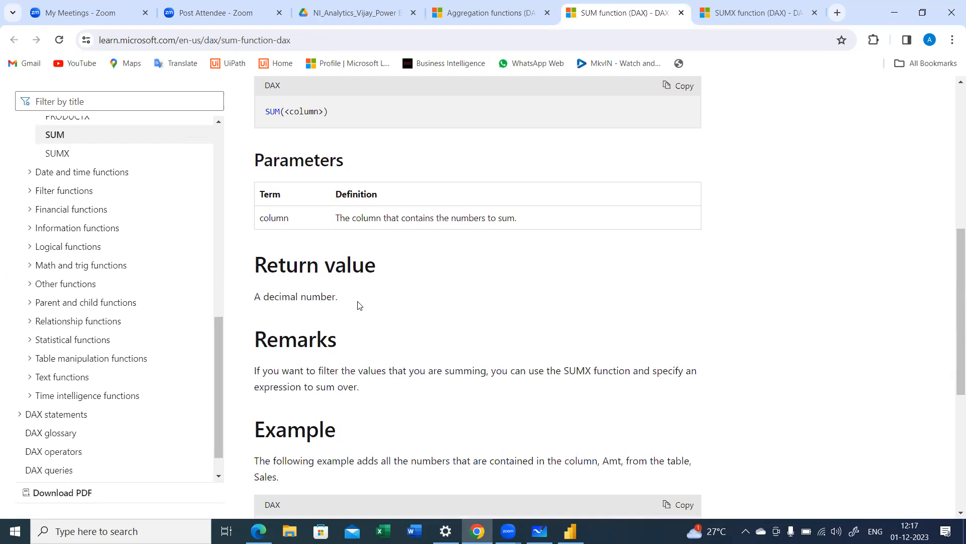
scroll(359, 302, "down", 2)
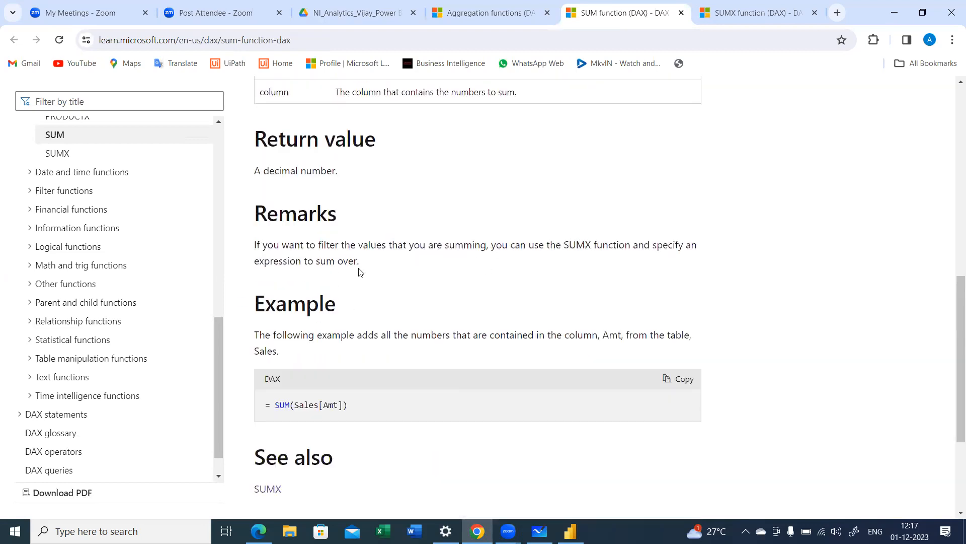
Step: Highlight the SUM page's remark about using SUMX with an expression, and the parts of the SUM(Sales[Amt]) example
left_click_drag(367, 262, 564, 241)
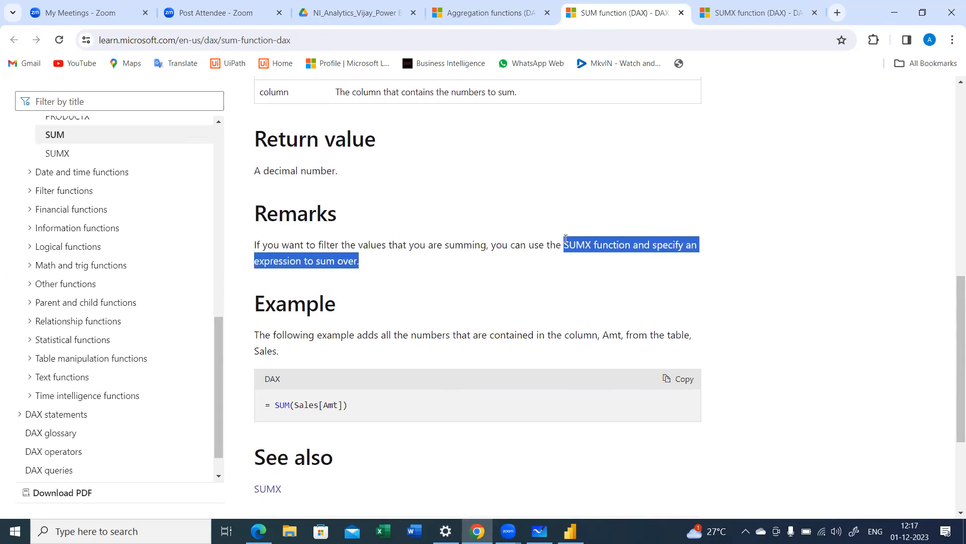
left_click(516, 276)
scroll(458, 291, "down", 1)
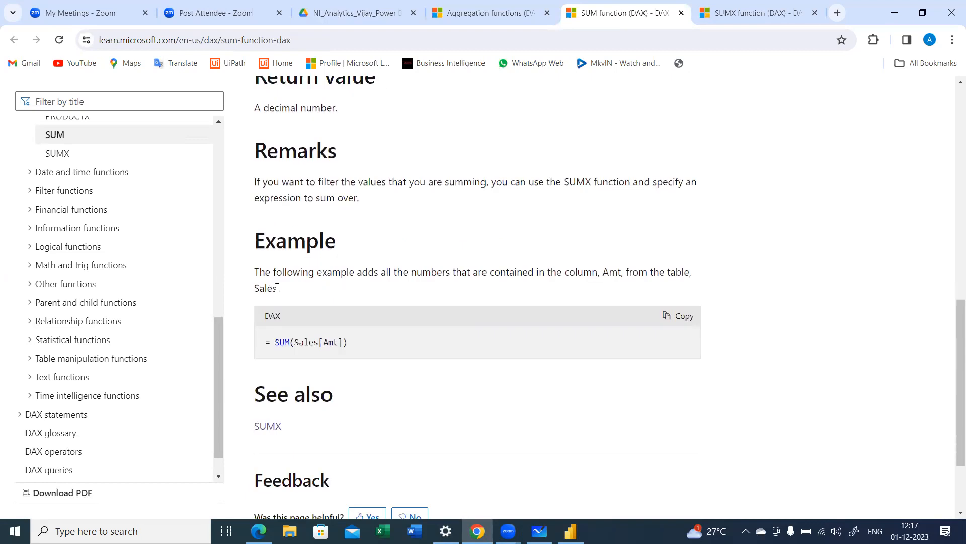
double_click(282, 342)
double_click(330, 342)
left_click_drag(291, 343, 355, 342)
left_click(389, 342)
Step: Review the SUMX function reference from its syntax and parameters through the remarks to the FILTER example
left_click(745, 13)
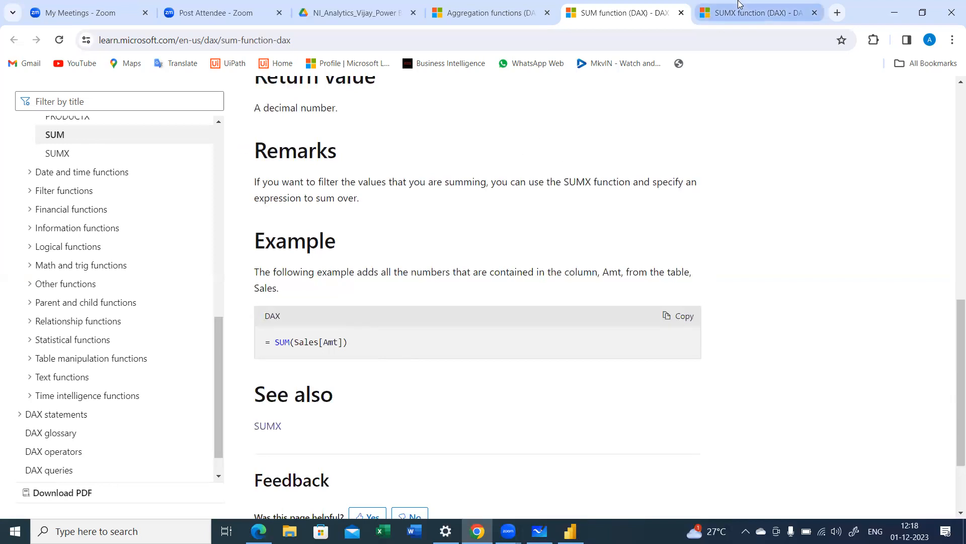
scroll(449, 230, "down", 4)
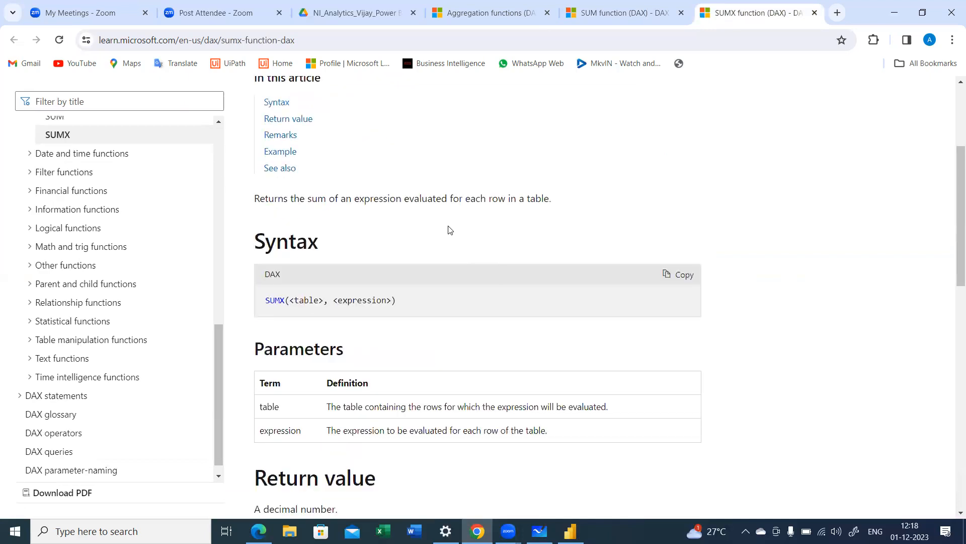
scroll(450, 230, "down", 1)
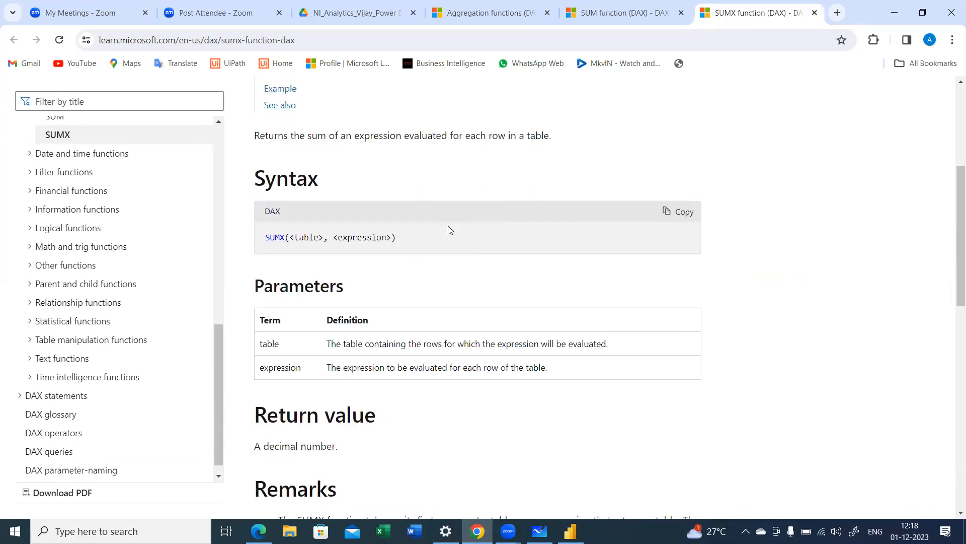
scroll(450, 230, "down", 5)
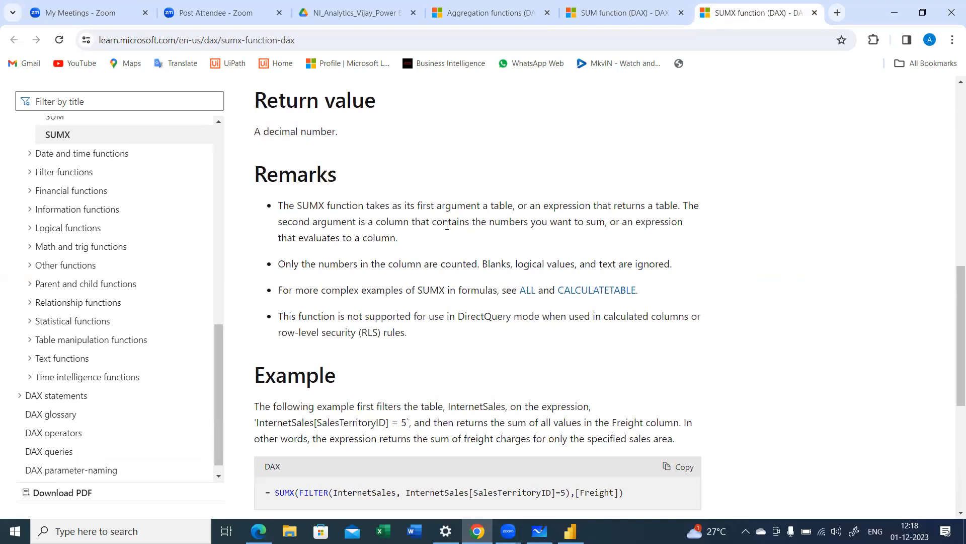
scroll(447, 225, "down", 1)
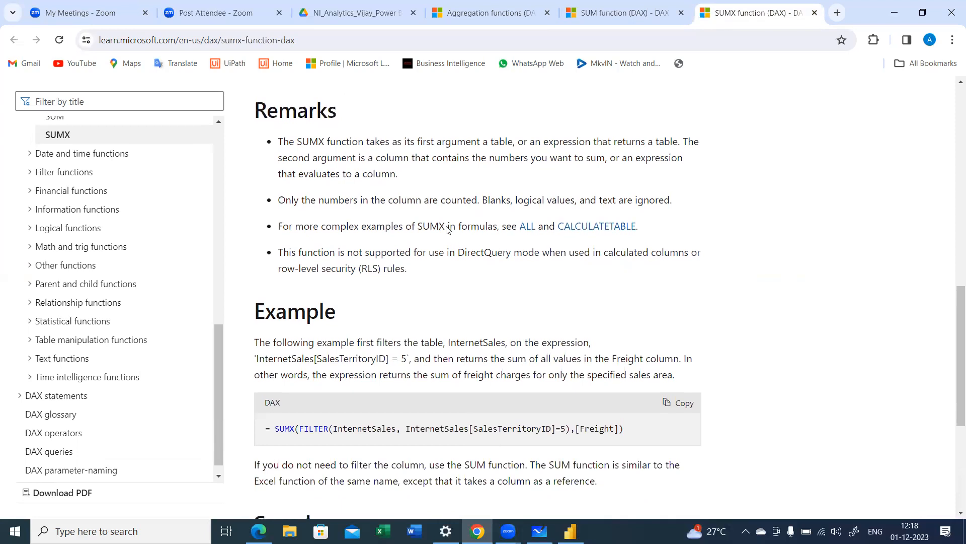
Step: Reread the SUMX reference's FILTER example and remarks, returning to the SUMX(<table>, <expression>) syntax
scroll(447, 226, "down", 2)
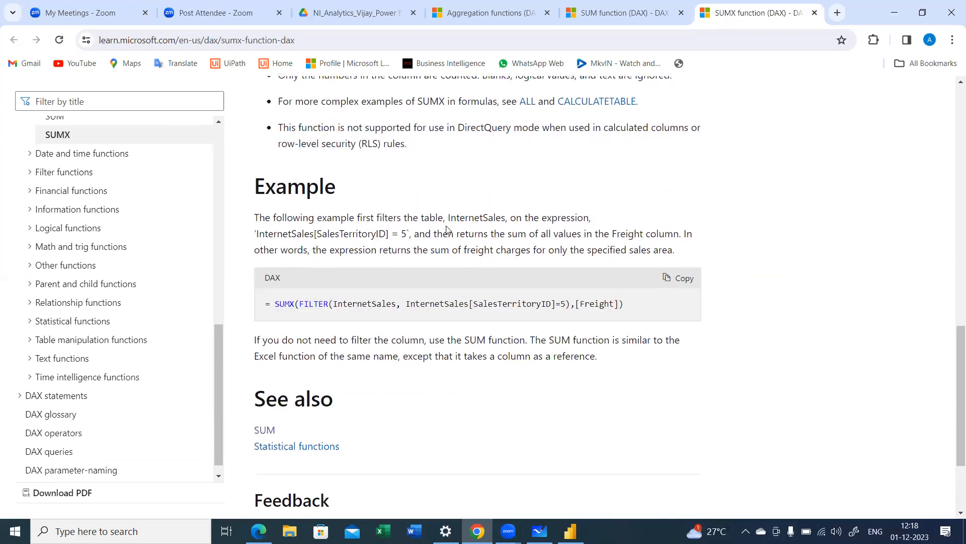
scroll(447, 230, "down", 1)
scroll(448, 230, "up", 10)
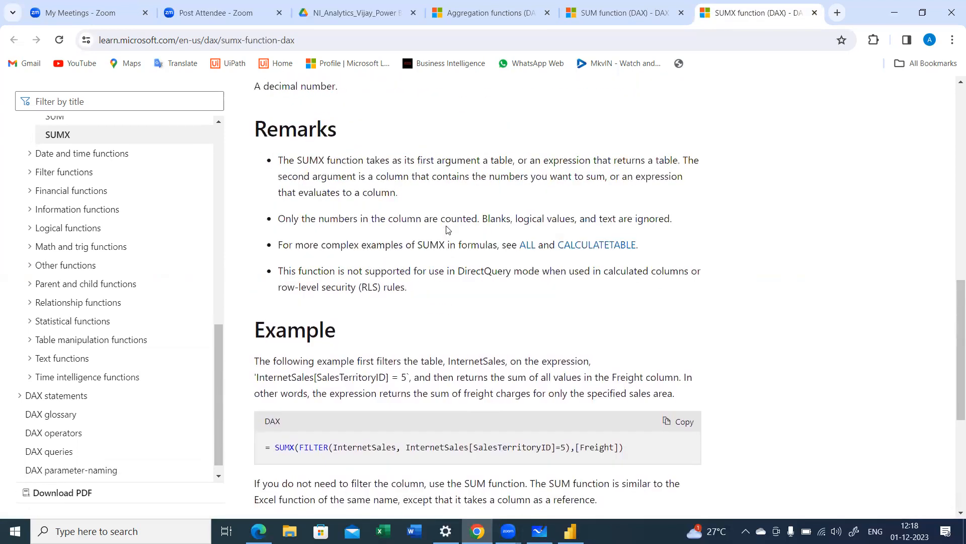
scroll(447, 230, "up", 2)
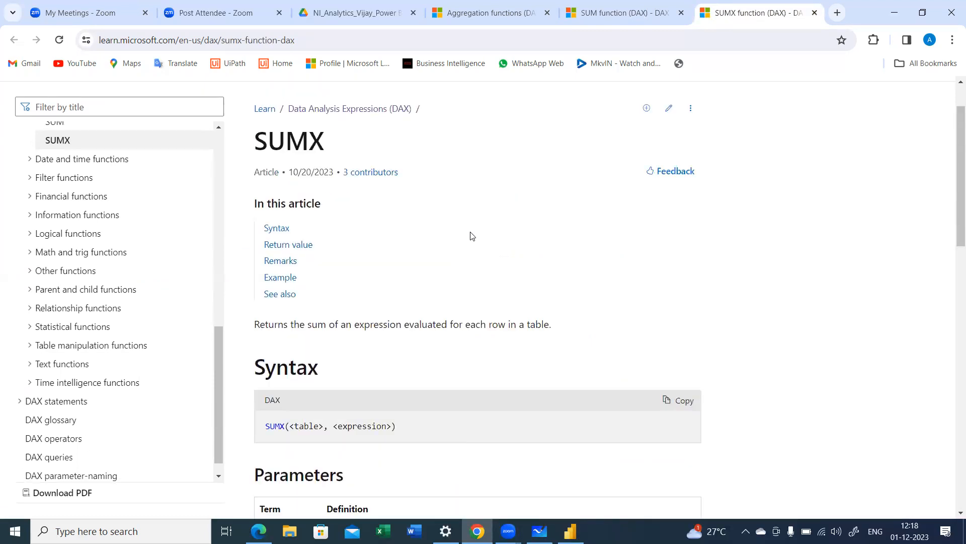
Step: Switch to the Demo12 report in Power BI, add a blank report page and return to Page 3
key("alt+Tab")
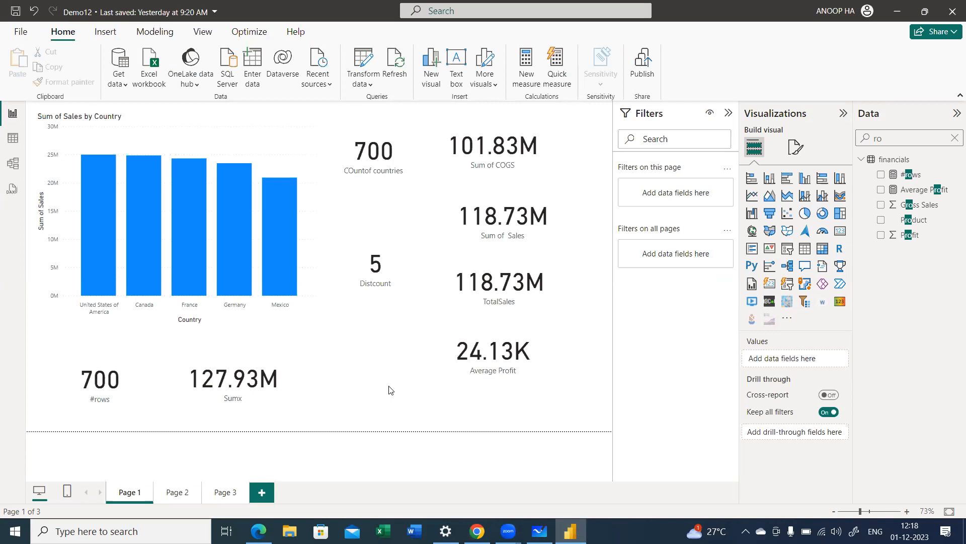
left_click(226, 492)
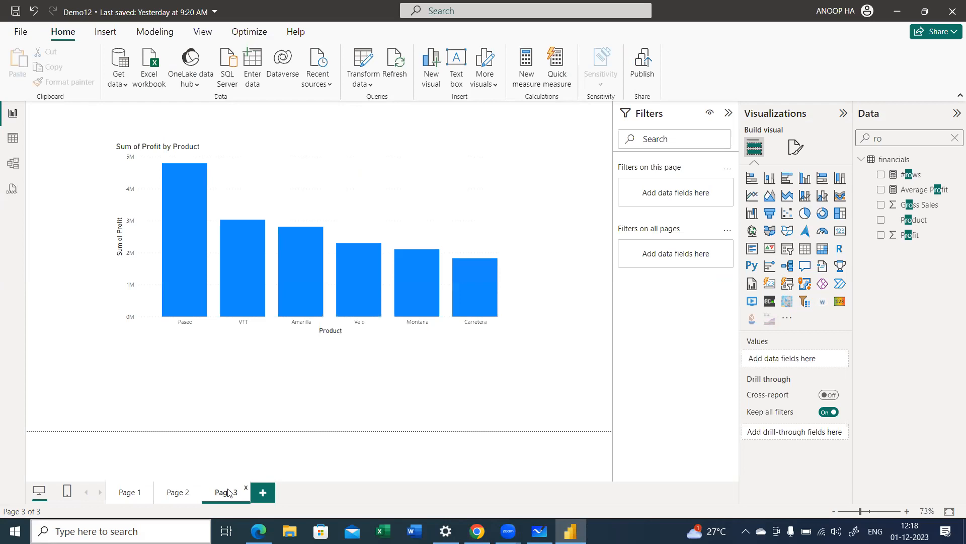
key("ctrl+m")
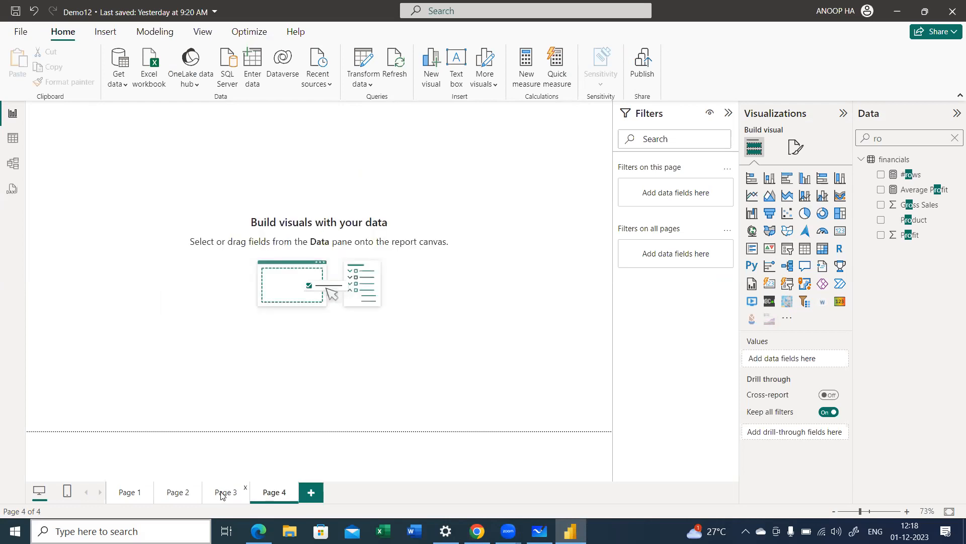
left_click(223, 491)
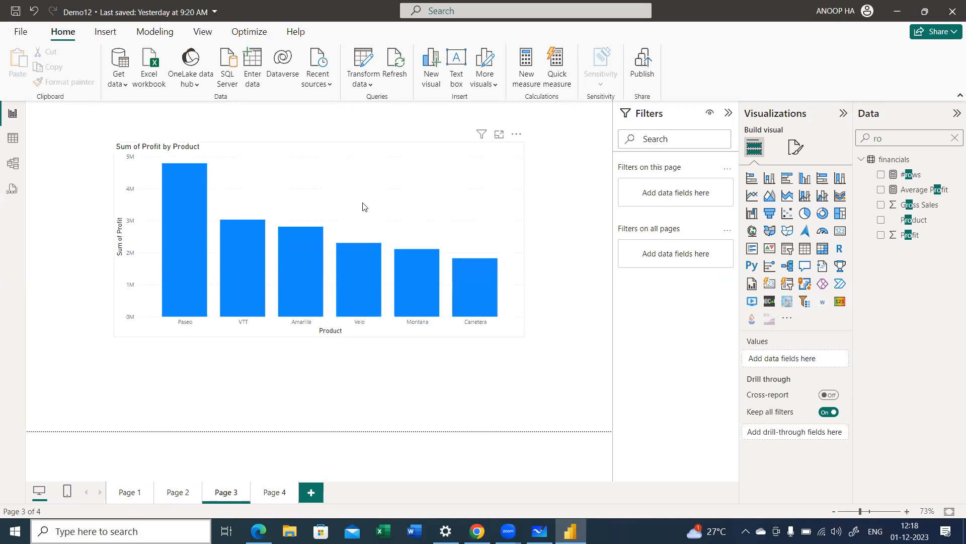
Step: Shrink the Sum of Profit by Product column chart and move it to the upper-left corner of Page 3
left_click(510, 324)
left_click_drag(523, 337, 456, 317)
left_click_drag(312, 186, 237, 152)
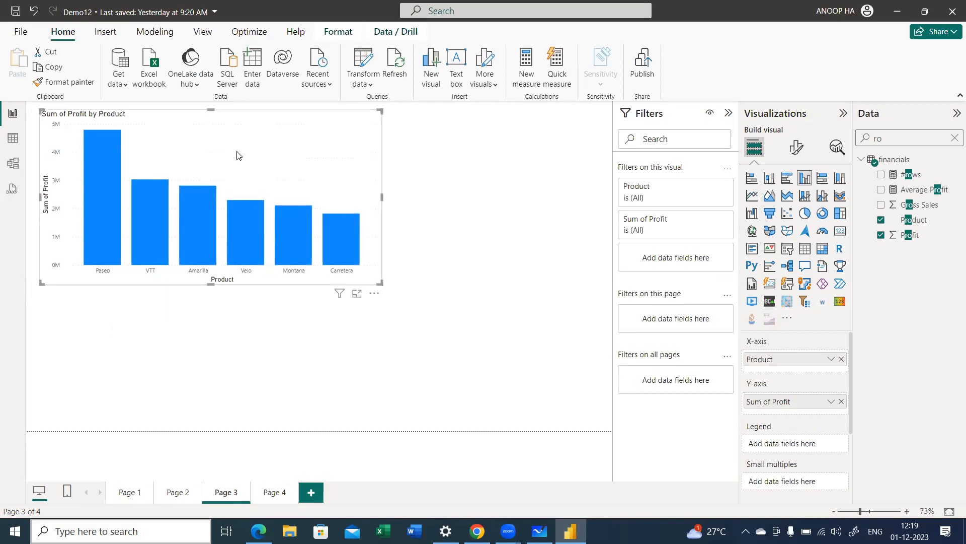
left_click(442, 200)
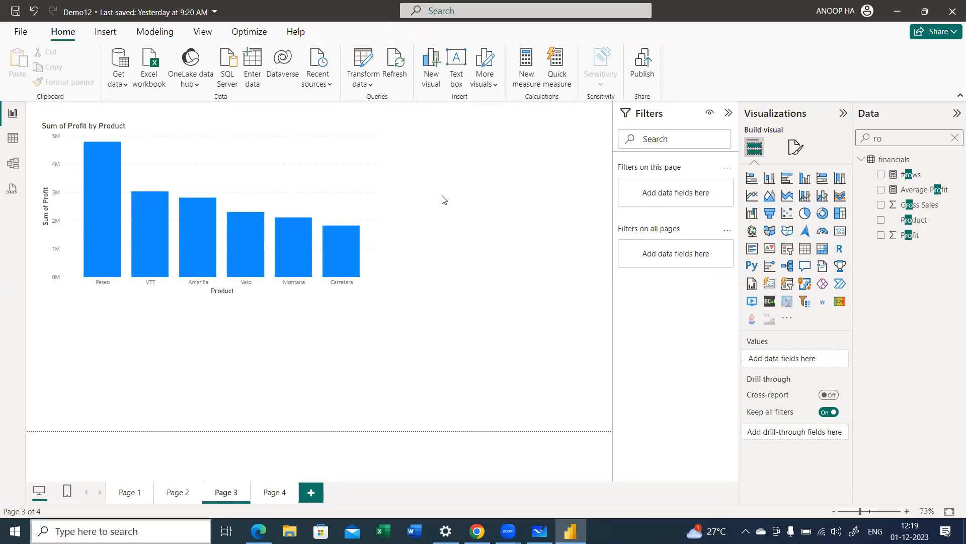
Step: Turn on data labels for the Sum of Profit by Product column chart
left_click(369, 296)
left_click(797, 150)
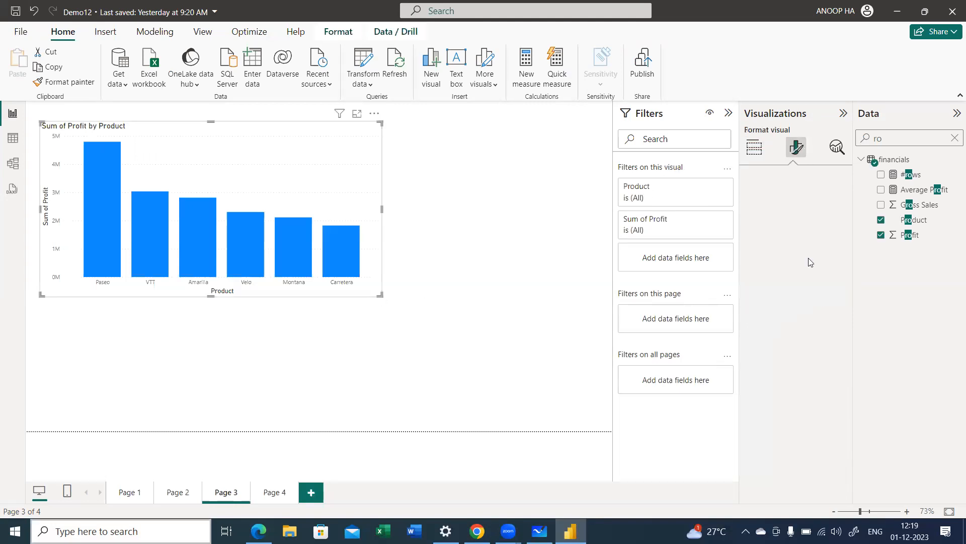
left_click(837, 414)
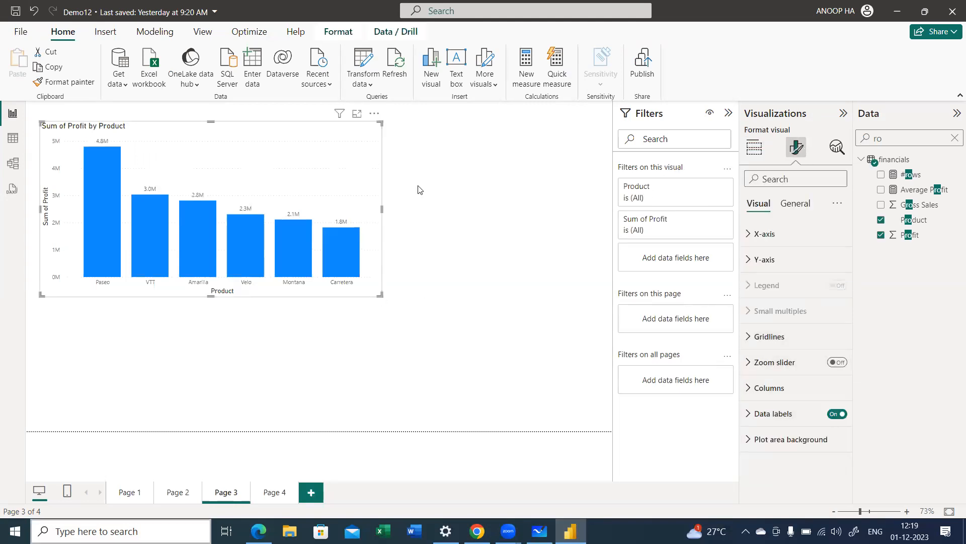
left_click(383, 301)
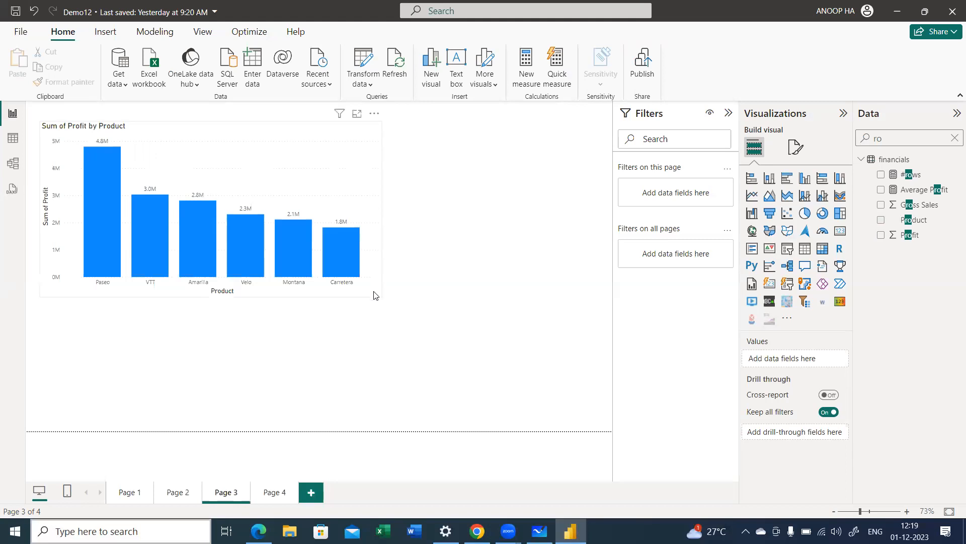
Step: Enlarge the Sum of Profit by Product chart's height so it fills more of the page's left side
left_click(378, 297)
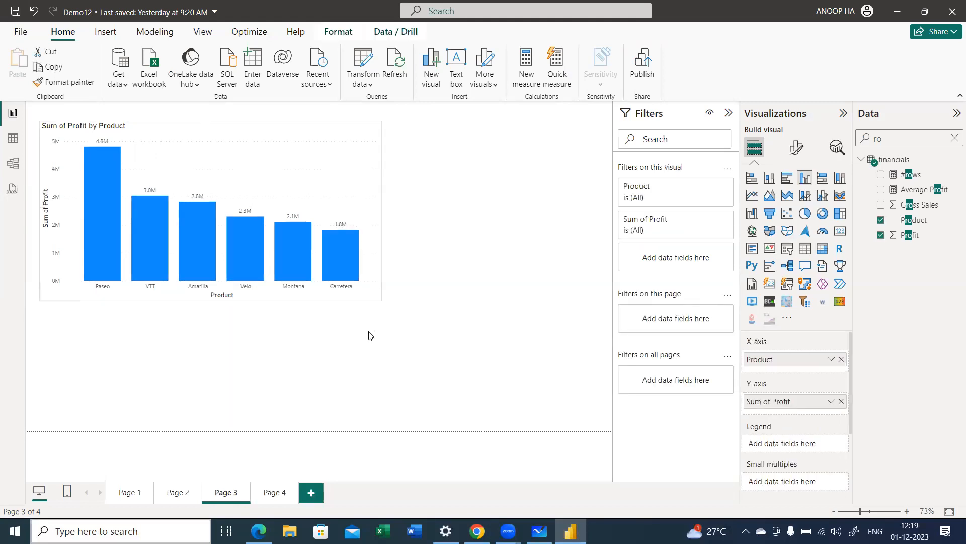
left_click_drag(371, 336, 377, 362)
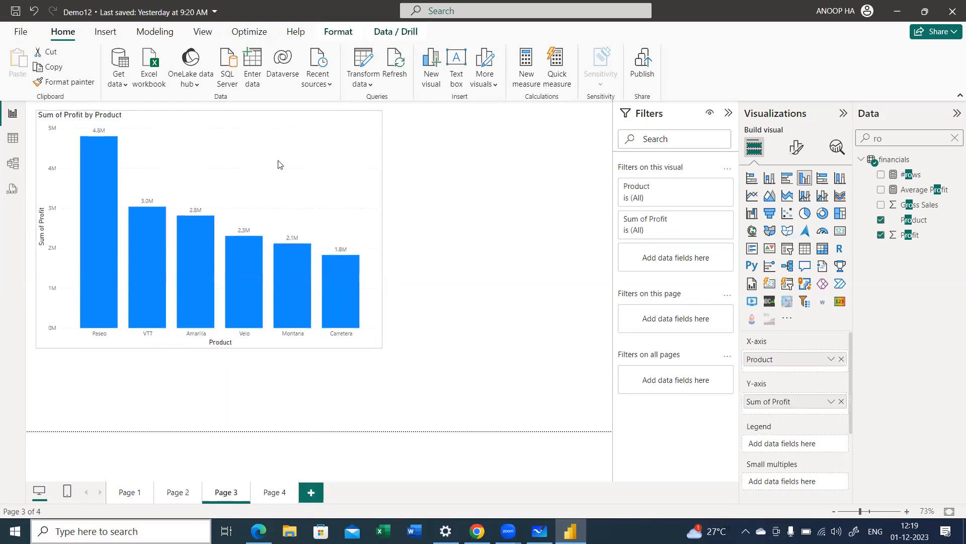
left_click(476, 176)
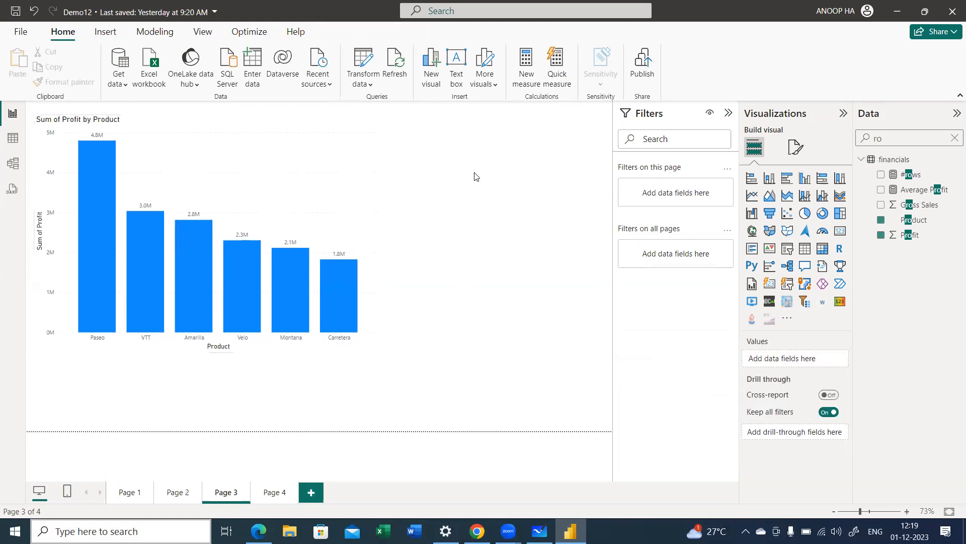
Step: Clear the field search and create the measure TotalProfit=SUM(financials[Profit]) in the financials table
left_click(953, 139)
left_click(862, 175)
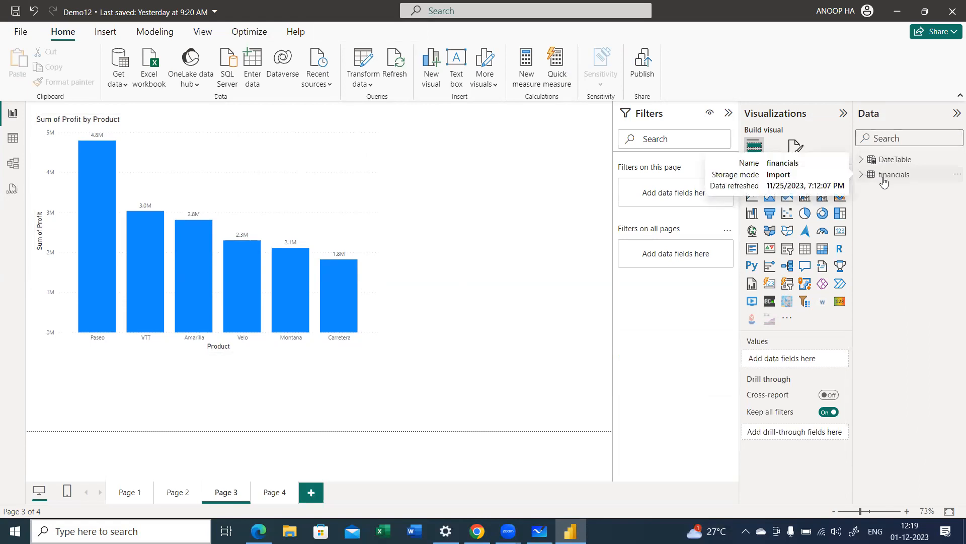
right_click(884, 182)
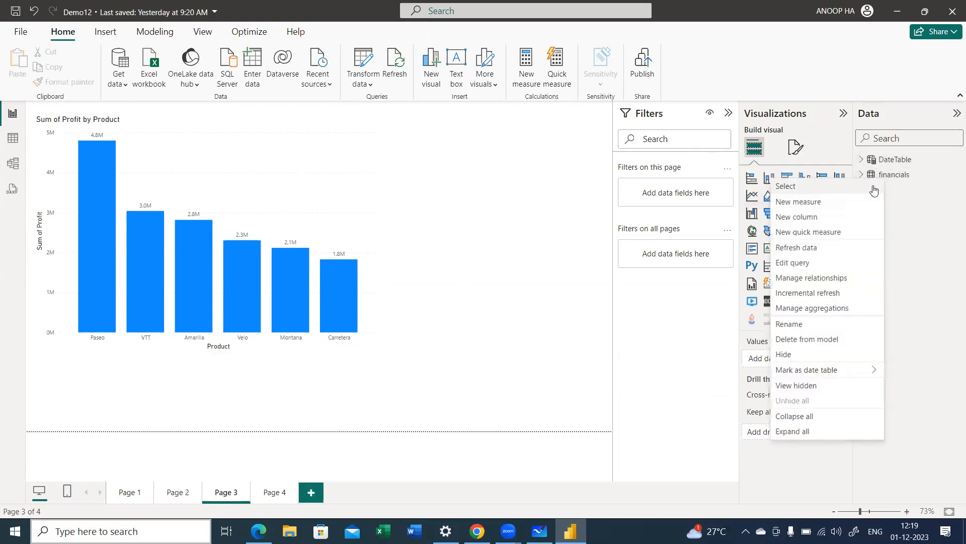
left_click(828, 215)
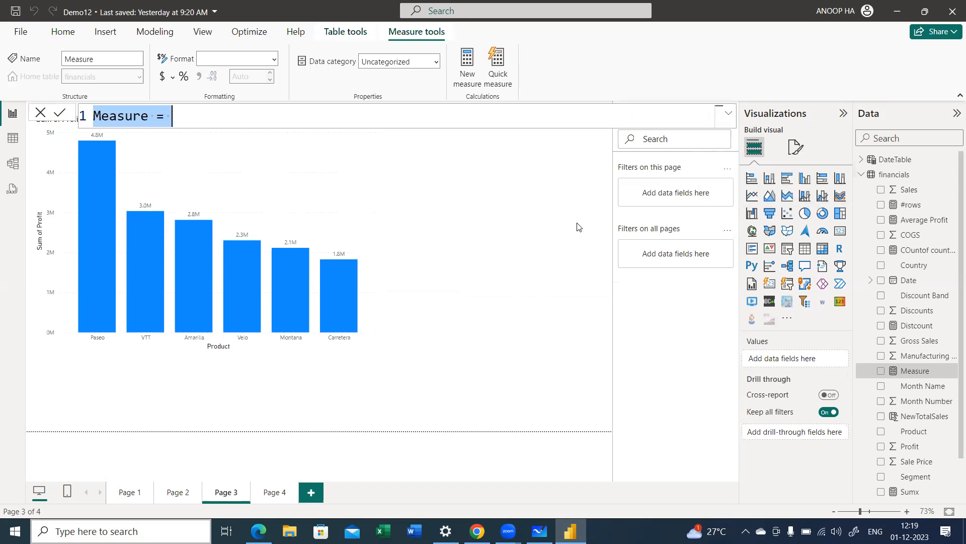
type("Total")
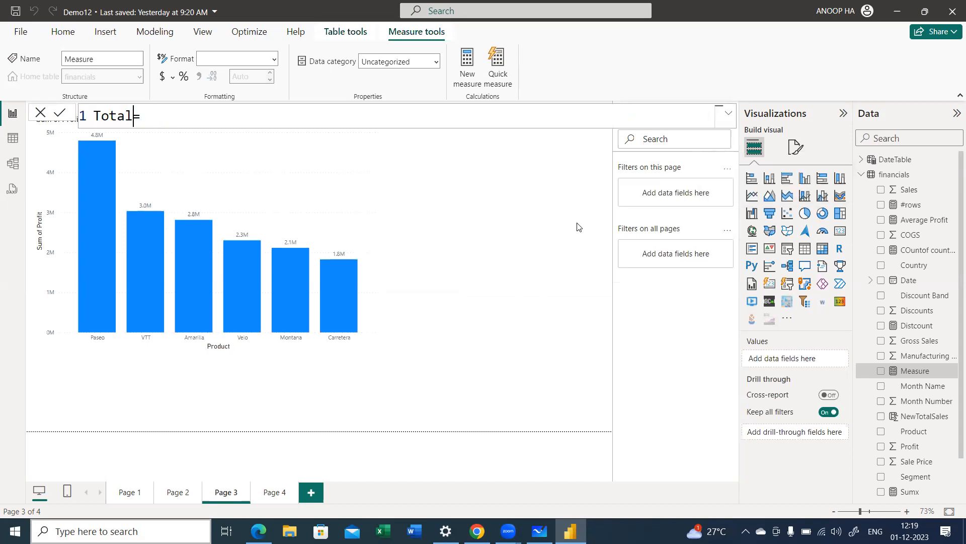
type("Profit")
type("SUM(")
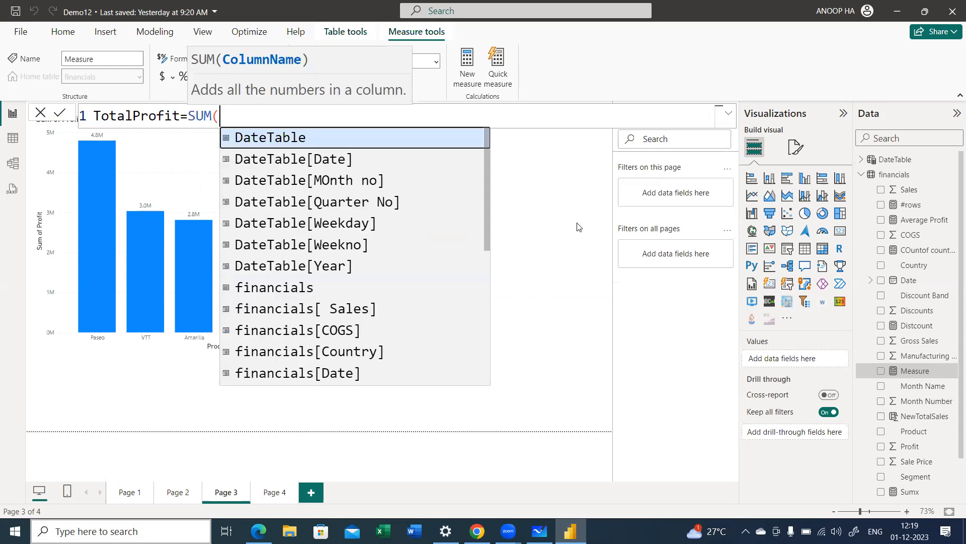
type("profit")
key("Tab")
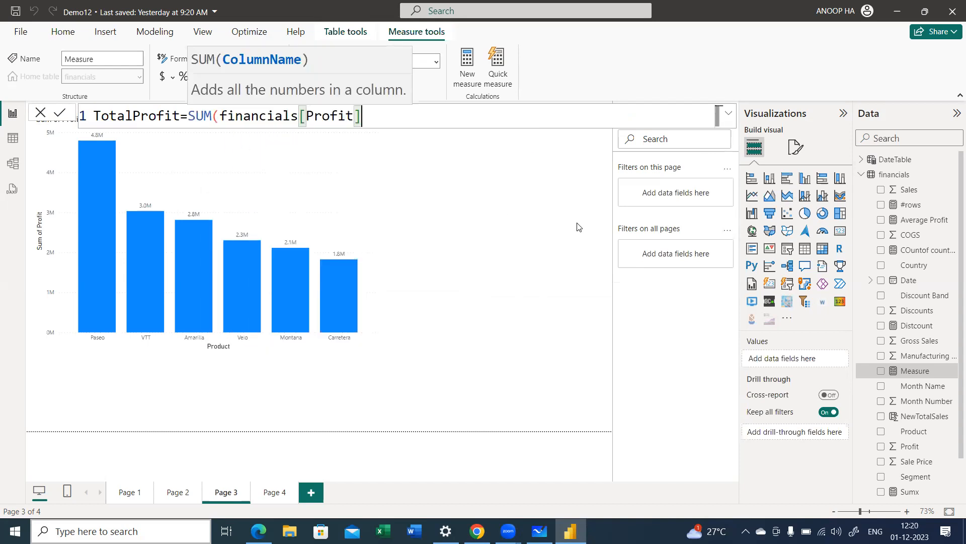
type(")")
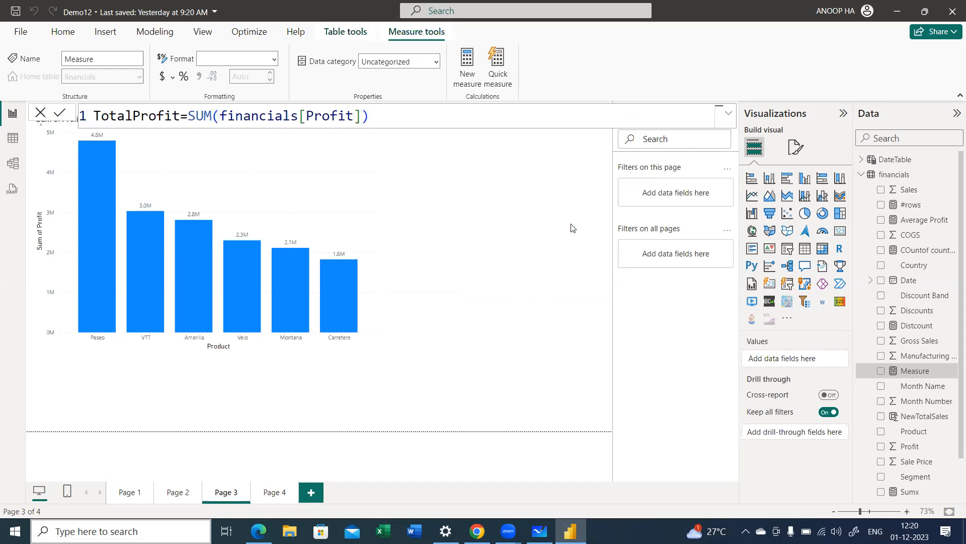
key("Return")
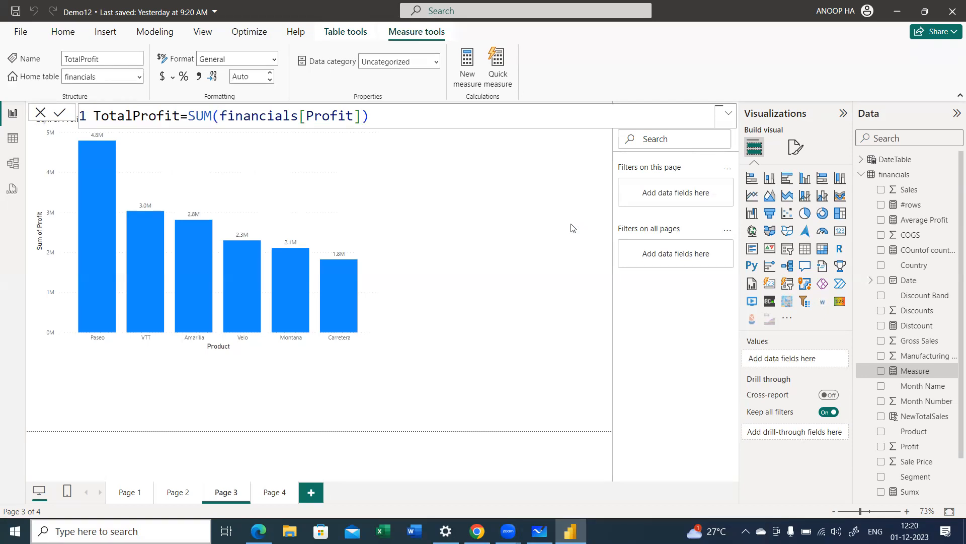
Step: Add a card showing the TotalProfit measure, shrink it and place it in the page's upper-right corner
left_click(847, 231)
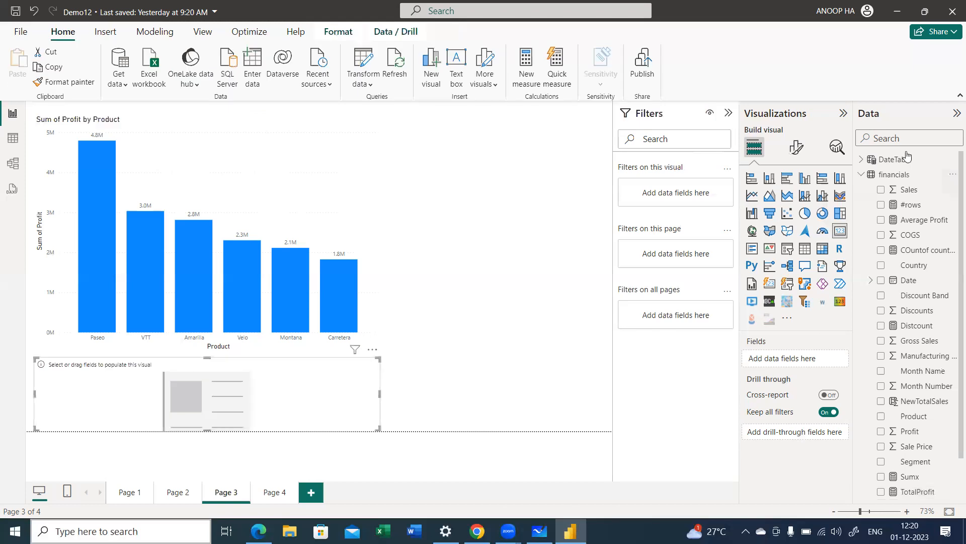
left_click(903, 137)
type("tot")
left_click_drag(913, 189, 161, 430)
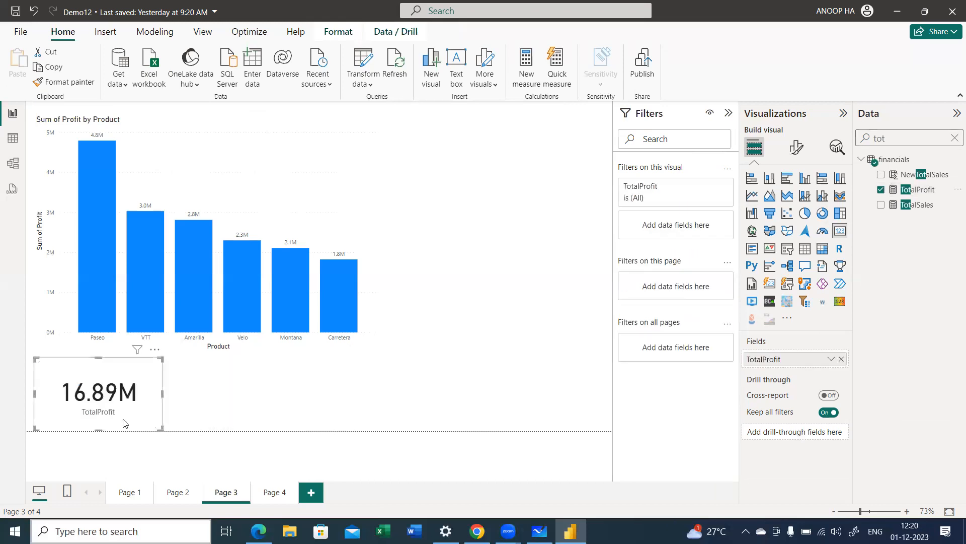
left_click_drag(569, 156, 567, 175)
left_click(513, 224)
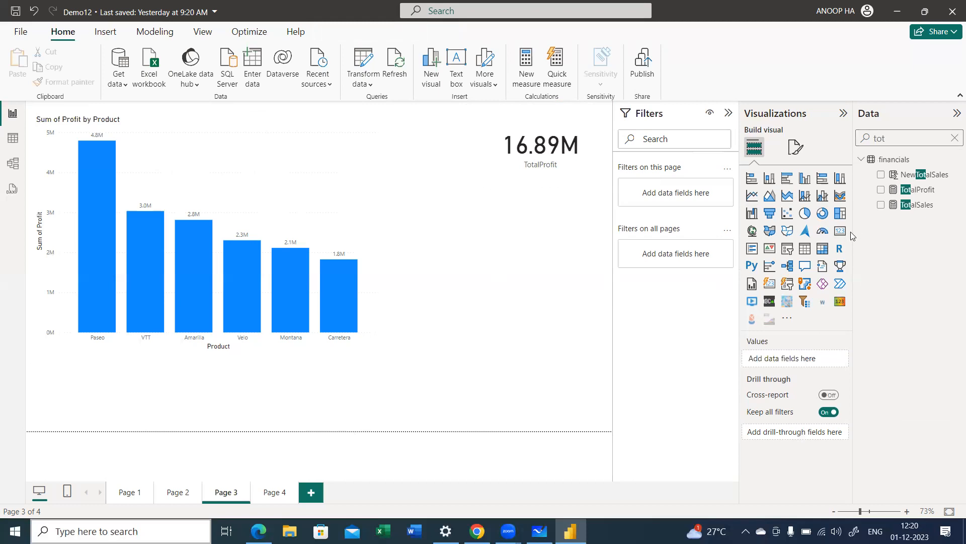
Step: Add a second, empty card visual, make it smaller and place it directly below the TotalProfit card
left_click_drag(274, 383, 627, 221)
left_click_drag(266, 269, 448, 302)
left_click_drag(509, 279, 506, 265)
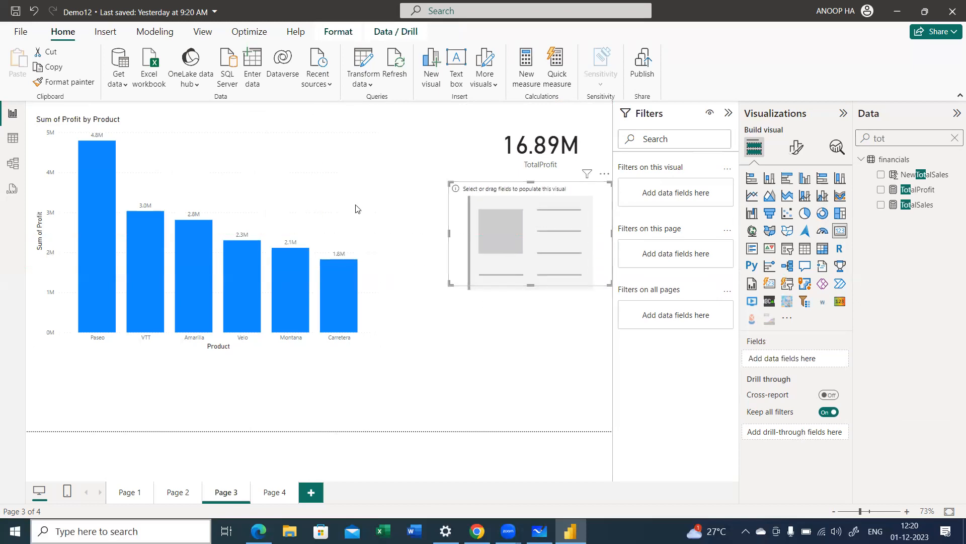
left_click(374, 266)
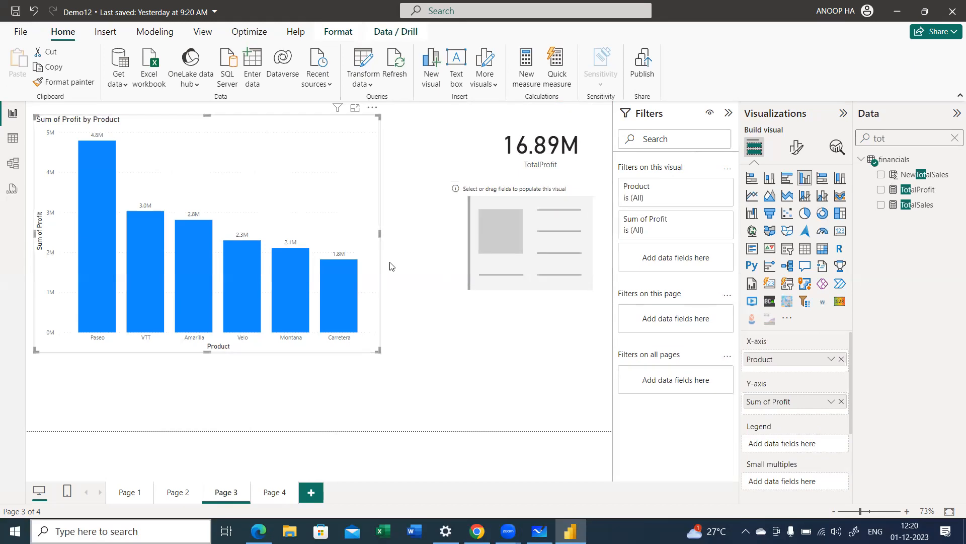
left_click(534, 237)
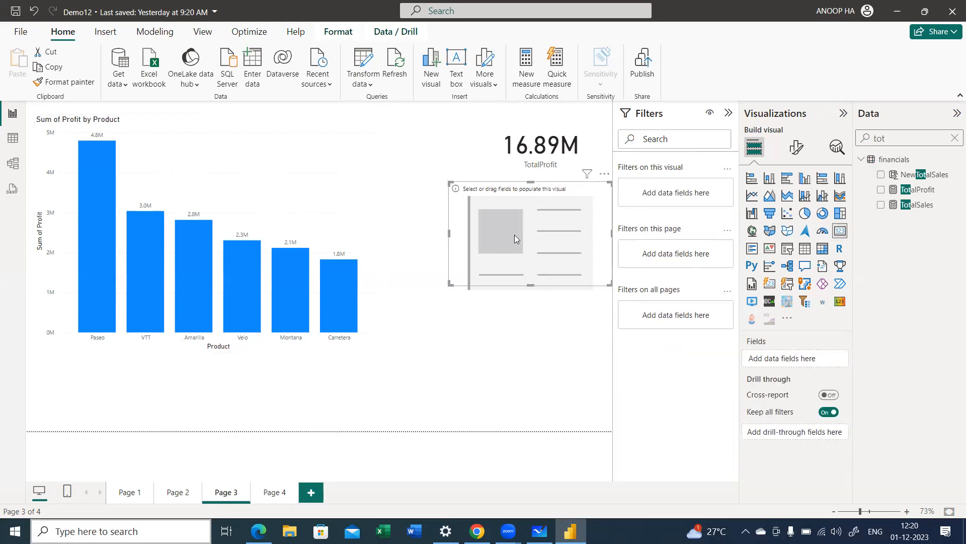
Step: Cross-filter the TotalProfit card by selecting the Carretera, Montana, Velo, Amarilla, VTT and Paseo columns in turn
scroll(161, 385, "up", 2)
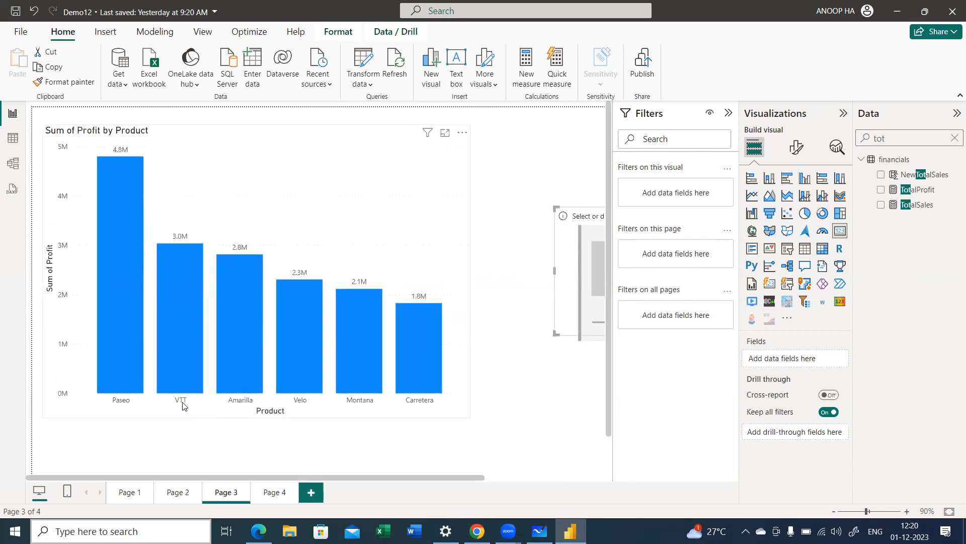
scroll(183, 406, "down", 2)
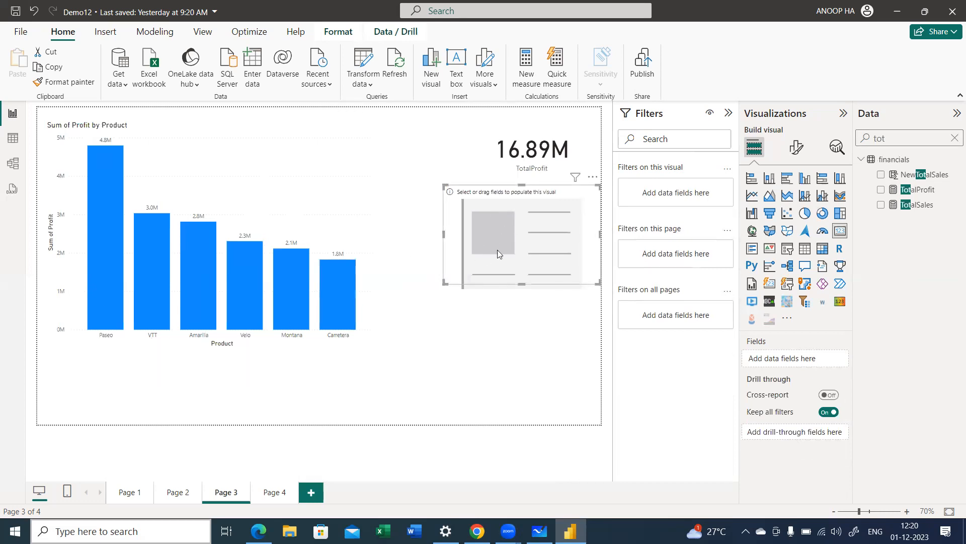
left_click(327, 282)
left_click(295, 279)
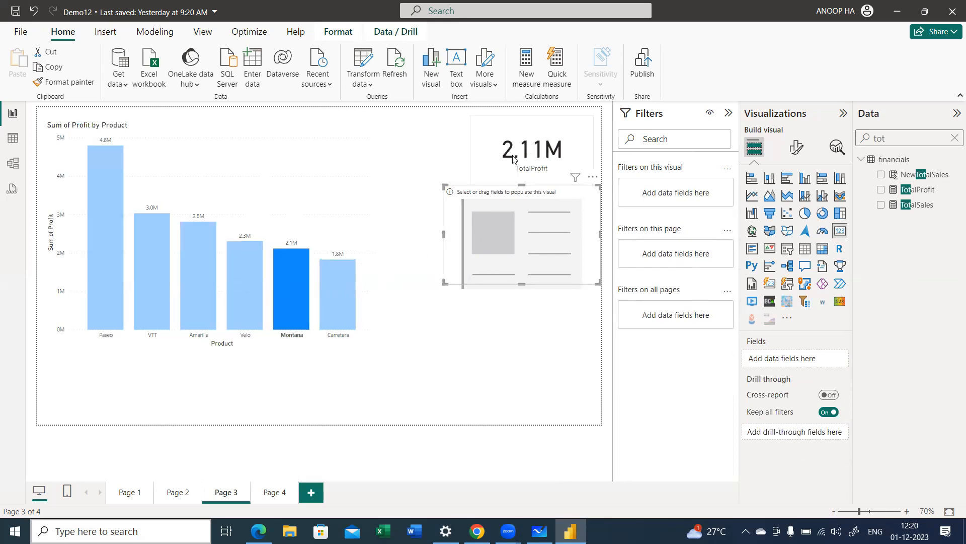
left_click(260, 292)
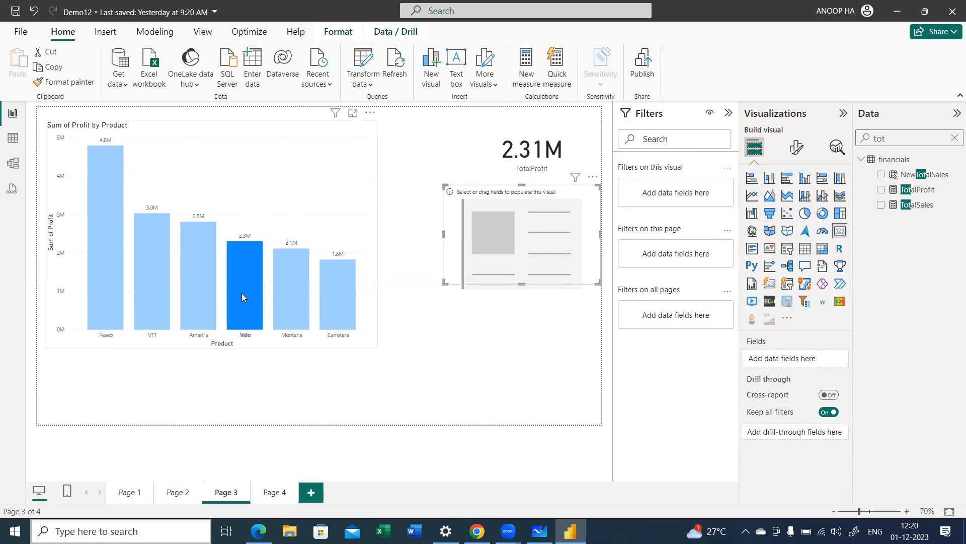
left_click(211, 280)
left_click(151, 276)
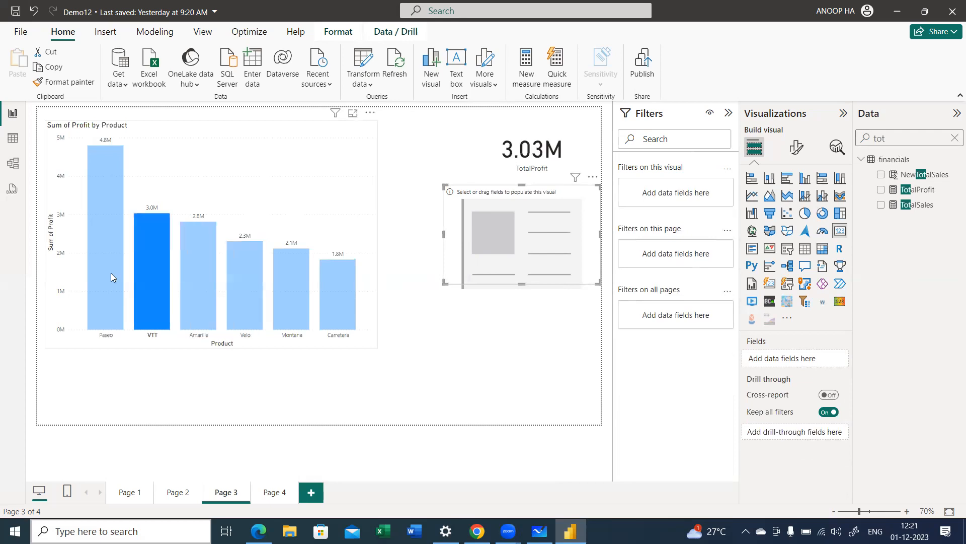
left_click(111, 276)
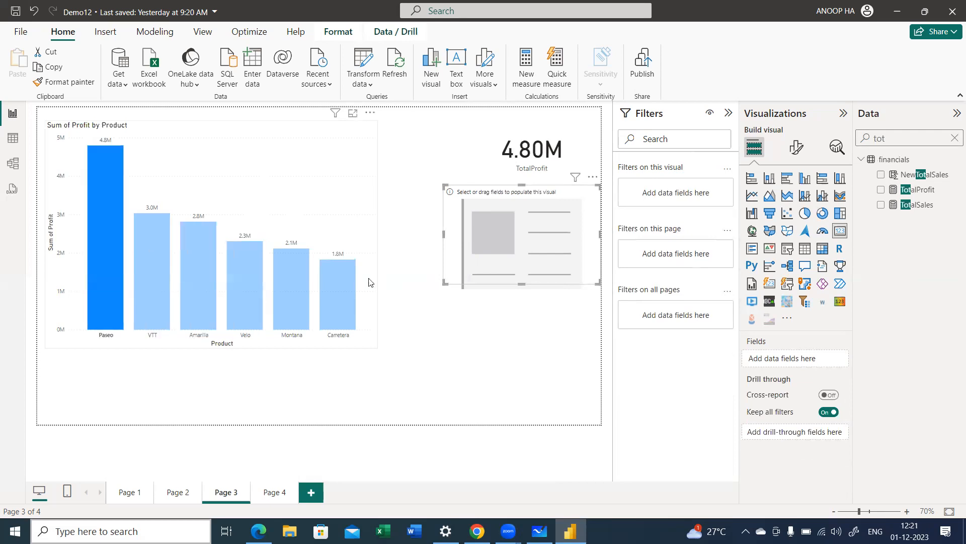
Step: Clear the column selection in the profit chart, select the empty card and clear the field search
left_click(331, 228)
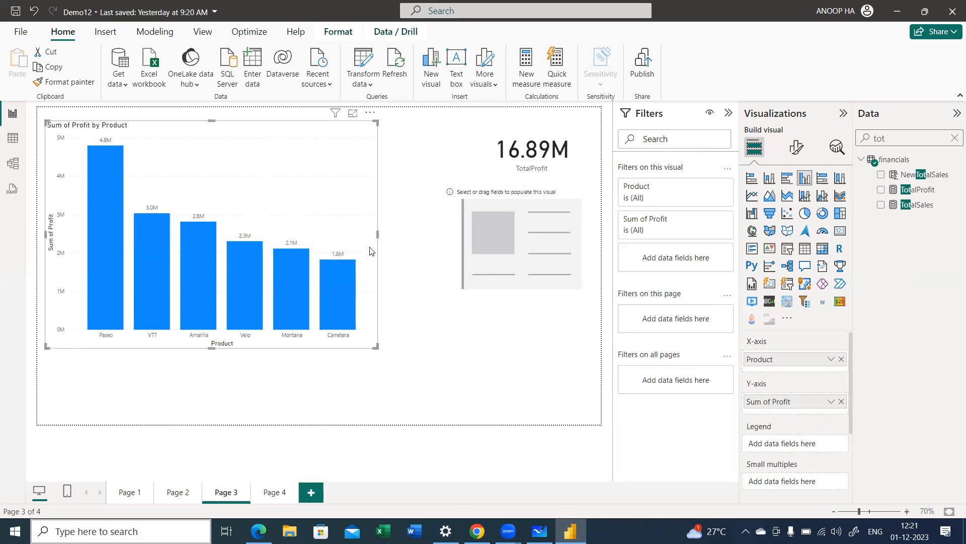
left_click(500, 243)
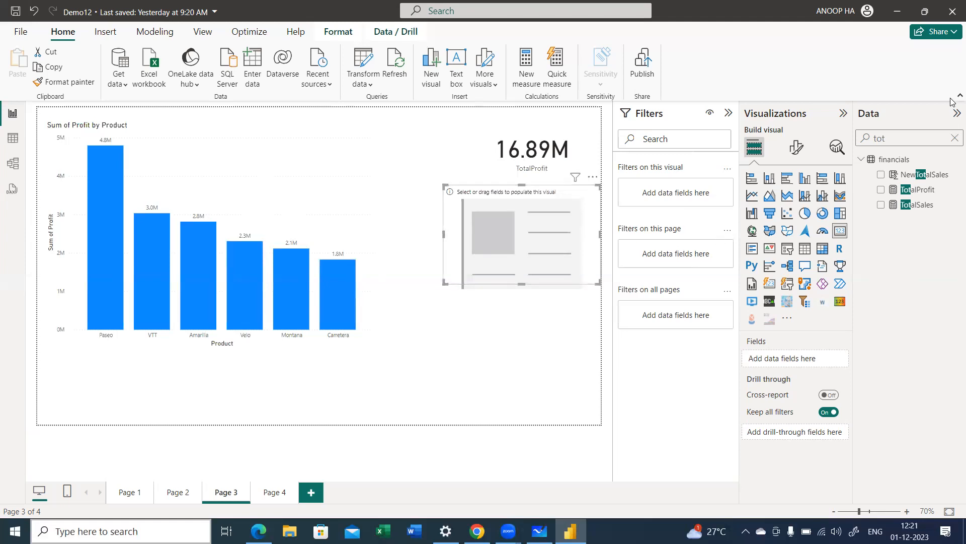
left_click(954, 141)
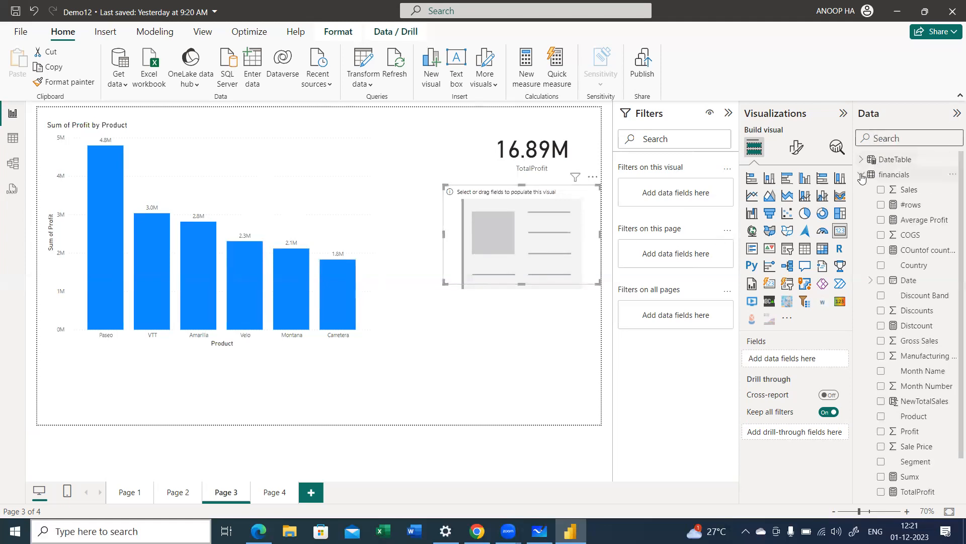
Step: Create a new measure in the financials table and begin its formula with TotalProfitVTT=CALCULATE(
left_click(862, 174)
right_click(884, 179)
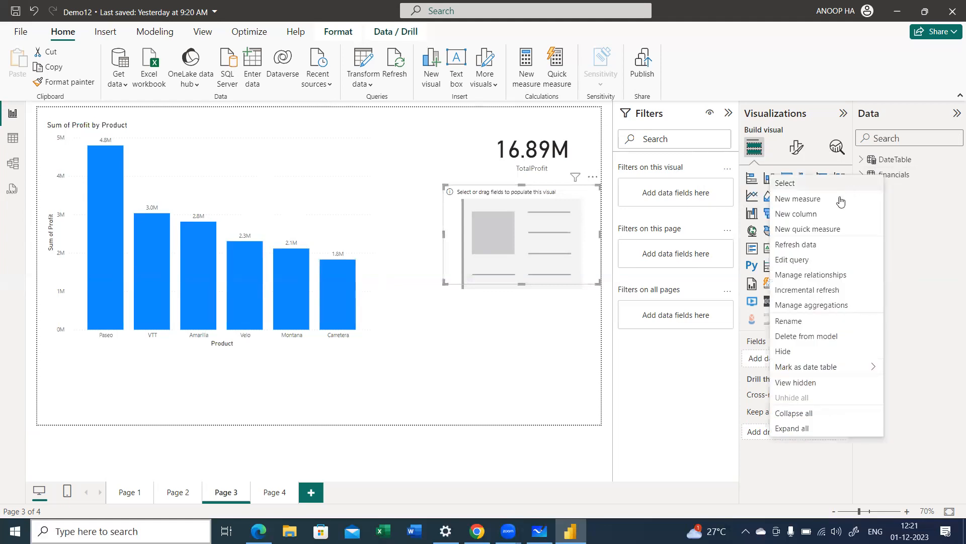
key("Escape")
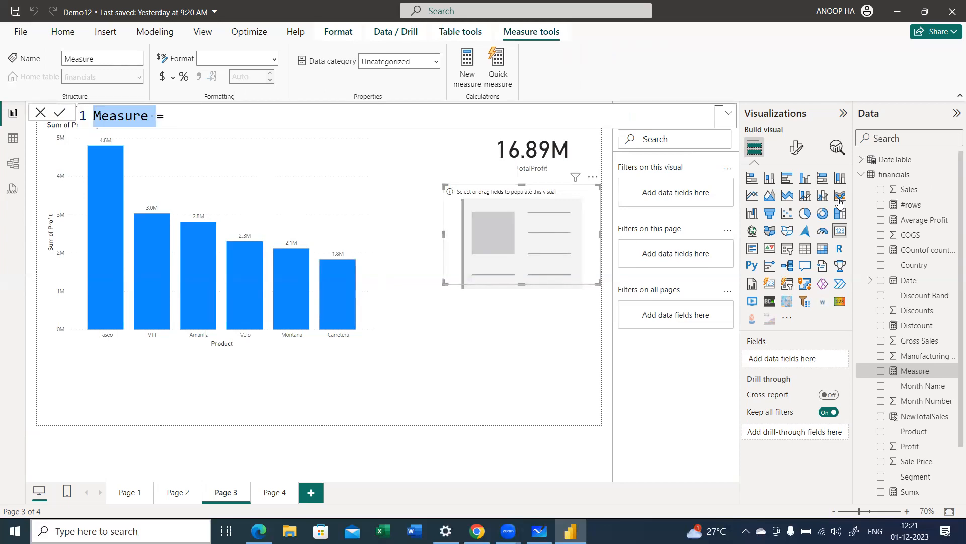
type("TotalProfit")
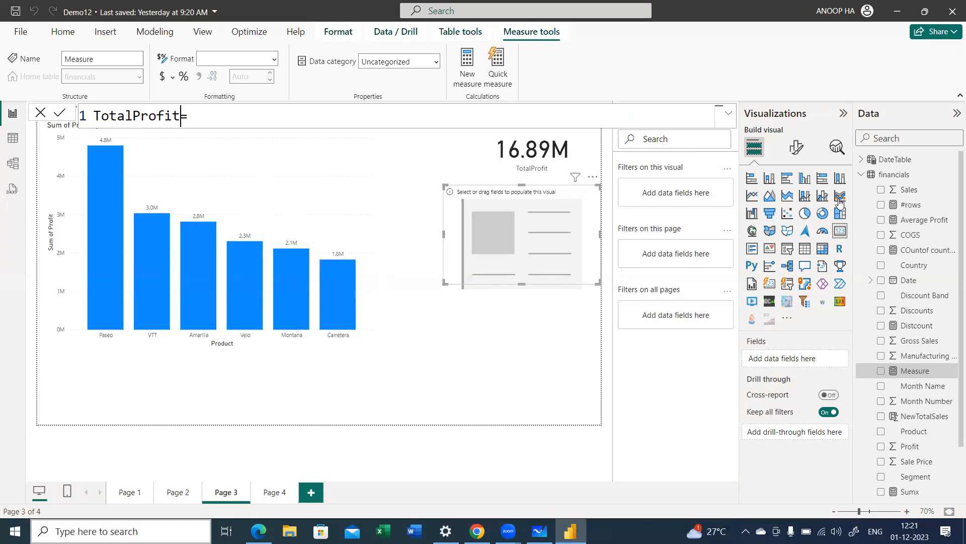
type("VTT")
key("End")
type("ca")
key("Tab")
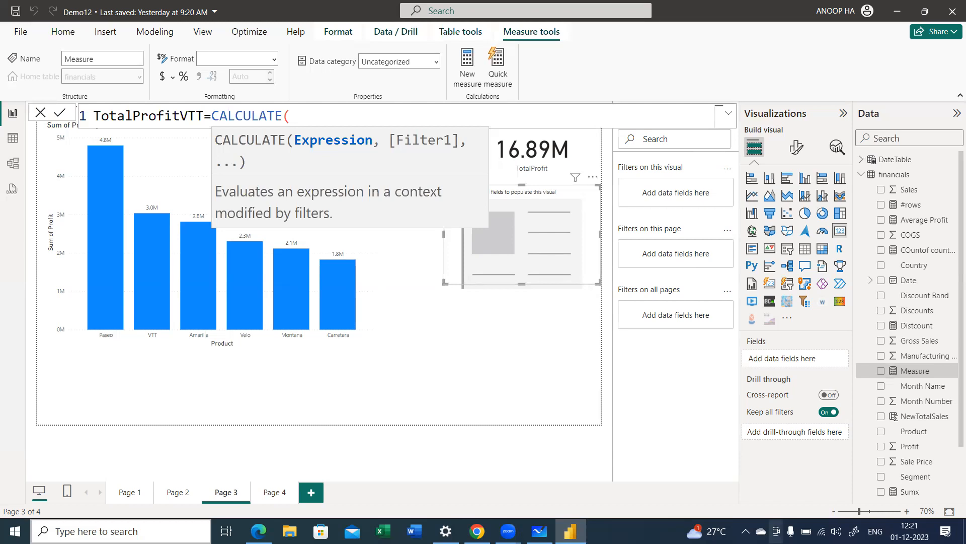
Step: Switch to Microsoft Whiteboard and handwrite "Because of Filter evaluation" in red, with underlines for emphasis
left_click(539, 531)
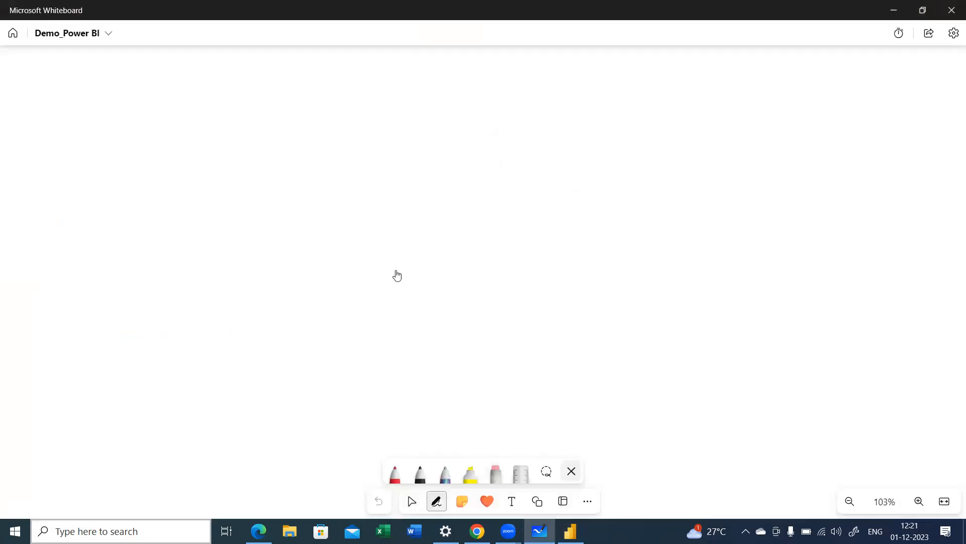
left_click_drag(116, 118, 116, 142)
left_click_drag(133, 131, 143, 138)
left_click_drag(154, 127, 156, 137)
left_click_drag(169, 126, 236, 150)
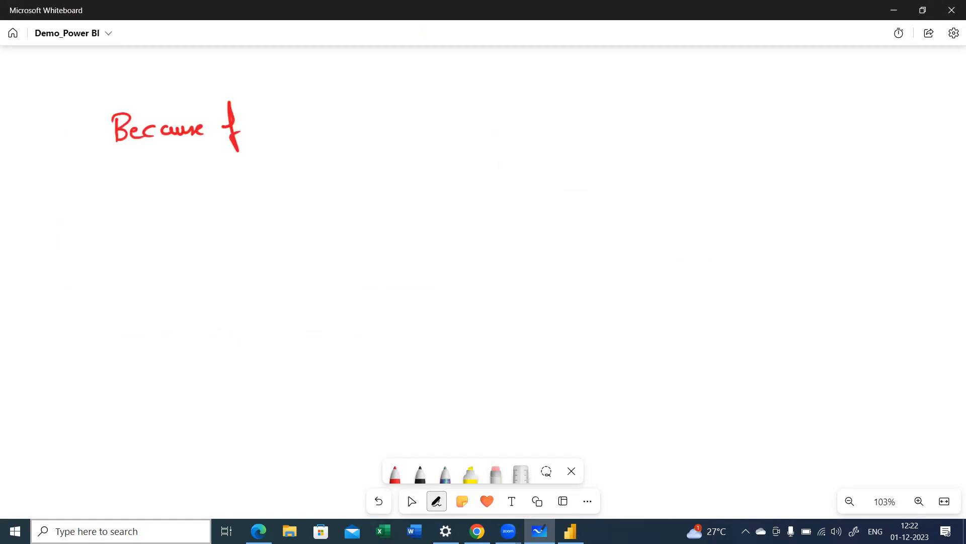
left_click_drag(160, 170, 151, 193)
left_click_drag(149, 181, 173, 172)
mouse_move(182, 167)
left_mouse_down()
mouse_move(180, 182)
mouse_move(322, 171)
left_mouse_up()
left_click(221, 176)
left_click_drag(173, 205, 230, 196)
left_click_drag(261, 194, 301, 187)
left_click_drag(186, 160, 240, 154)
Step: Handwrite "We Used Measure" above, underline it, and draw arrows into and out of the "Filter evaluation" note
mouse_move(414, 60)
left_mouse_down()
mouse_move(417, 69)
mouse_move(437, 61)
mouse_move(452, 75)
left_mouse_up()
left_click_drag(475, 62, 476, 77)
left_click_drag(483, 63, 486, 78)
mouse_move(497, 74)
left_mouse_down()
mouse_move(505, 76)
mouse_move(515, 58)
mouse_move(549, 76)
left_mouse_up()
left_click_drag(548, 67, 566, 78)
left_click_drag(567, 71, 569, 79)
mouse_move(465, 93)
left_mouse_down()
mouse_move(548, 88)
mouse_move(347, 161)
mouse_move(403, 211)
left_mouse_up()
left_click_drag(395, 204, 397, 219)
left_click(412, 501)
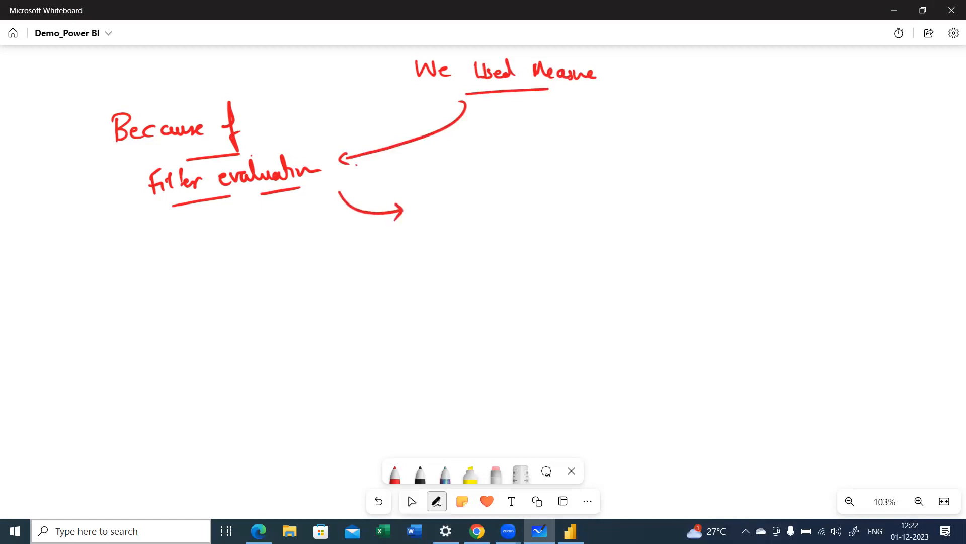
Step: Handwrite "CALCULATE DAX" beside the filter evaluation note, underline both words and draw an arrow leading down from it
mouse_move(485, 161)
left_mouse_down()
mouse_move(471, 170)
mouse_move(486, 177)
left_mouse_up()
mouse_move(488, 176)
left_mouse_down()
mouse_move(493, 160)
mouse_move(501, 177)
left_mouse_up()
mouse_move(490, 171)
left_mouse_down()
mouse_move(528, 175)
mouse_move(542, 160)
mouse_move(570, 175)
left_mouse_up()
left_click_drag(561, 169, 583, 158)
mouse_move(578, 159)
left_mouse_down()
mouse_move(580, 172)
mouse_move(597, 174)
mouse_move(598, 158)
mouse_move(625, 174)
mouse_move(671, 170)
mouse_move(656, 174)
left_mouse_up()
left_click_drag(498, 195, 572, 188)
left_click_drag(618, 185, 670, 183)
mouse_move(470, 178)
left_mouse_down()
mouse_move(434, 229)
mouse_move(445, 231)
left_mouse_up()
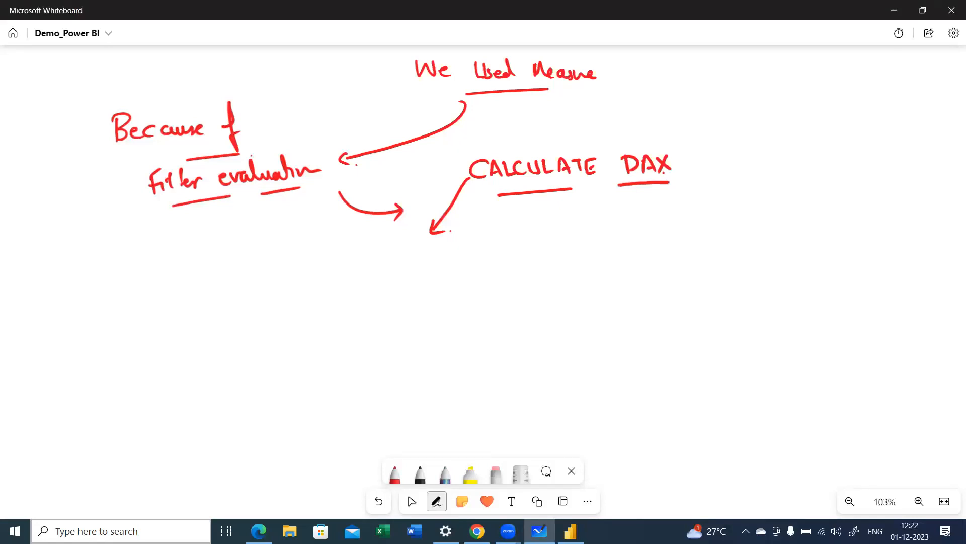
Step: Handwrite CALCULATE below the arrow as the start of the function syntax and underline it
mouse_move(335, 268)
left_mouse_down()
mouse_move(332, 282)
mouse_move(354, 273)
left_mouse_up()
mouse_move(358, 264)
left_mouse_down()
mouse_move(360, 279)
mouse_move(372, 277)
left_mouse_up()
mouse_move(383, 267)
left_mouse_down()
mouse_move(381, 282)
mouse_move(403, 264)
mouse_move(417, 271)
left_mouse_up()
mouse_move(419, 263)
left_mouse_down()
mouse_move(431, 262)
mouse_move(426, 276)
left_mouse_up()
left_click_drag(436, 261, 437, 276)
left_click_drag(437, 277, 444, 270)
left_click_drag(436, 261, 465, 278)
left_click_drag(755, 243, 758, 273)
mouse_move(350, 294)
left_mouse_down()
mouse_move(439, 288)
mouse_move(497, 318)
mouse_move(494, 281)
mouse_move(505, 289)
left_mouse_up()
Step: Complete the handwritten syntax with the arguments Expression, Filter1, Filter2 and mark Expression with an upward arrow
mouse_move(487, 256)
left_mouse_down()
mouse_move(487, 272)
mouse_move(498, 272)
left_mouse_up()
left_click_drag(497, 261, 493, 276)
left_click_drag(494, 263, 529, 271)
mouse_move(545, 262)
left_mouse_down()
mouse_move(536, 272)
mouse_move(546, 267)
left_mouse_up()
left_click_drag(546, 257, 557, 269)
mouse_move(557, 269)
left_mouse_down()
mouse_move(566, 259)
mouse_move(571, 268)
left_mouse_up()
left_click_drag(582, 267, 579, 277)
mouse_move(620, 250)
left_mouse_down()
mouse_move(619, 267)
mouse_move(632, 249)
left_mouse_up()
mouse_move(620, 258)
left_mouse_down()
mouse_move(641, 255)
mouse_move(644, 264)
left_mouse_up()
mouse_move(647, 250)
left_mouse_down()
mouse_move(658, 264)
mouse_move(663, 258)
left_mouse_up()
mouse_move(667, 255)
left_mouse_down()
mouse_move(680, 268)
mouse_move(697, 262)
left_mouse_up()
left_click_drag(698, 259, 713, 262)
left_click_drag(725, 254, 729, 263)
left_click_drag(738, 264, 744, 263)
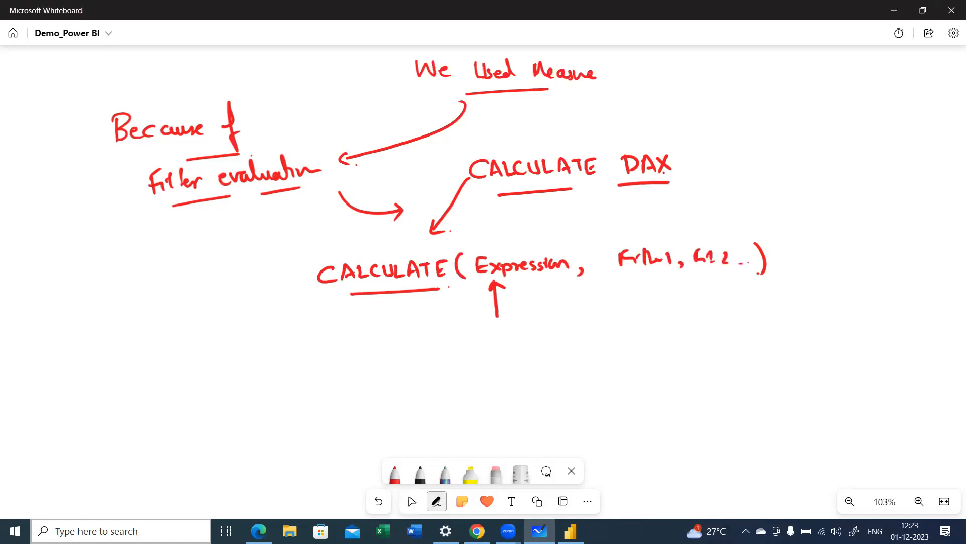
Step: Extend the filter arguments with dashes and an arrow to an underlined N, and circle Expression with a second arrow beneath it
left_click_drag(866, 265, 873, 265)
left_click_drag(887, 265, 896, 264)
left_click_drag(912, 263, 912, 263)
left_click_drag(674, 291, 820, 292)
mouse_move(807, 286)
left_mouse_down()
mouse_move(819, 292)
mouse_move(806, 300)
left_mouse_up()
mouse_move(848, 293)
left_mouse_down()
mouse_move(863, 287)
mouse_move(861, 311)
left_mouse_up()
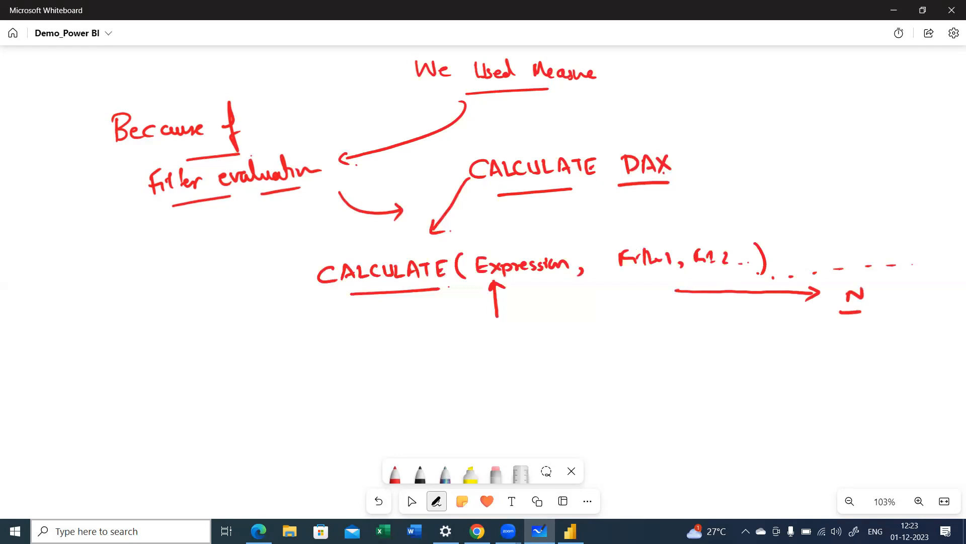
mouse_move(533, 281)
left_mouse_down()
mouse_move(533, 324)
mouse_move(532, 283)
mouse_move(549, 290)
left_mouse_up()
mouse_move(490, 250)
left_mouse_down()
mouse_move(473, 255)
mouse_move(538, 284)
mouse_move(516, 250)
mouse_move(491, 251)
left_mouse_up()
Step: Handwrite "TotalProfit VTT =" in front of the CALCULATE syntax
mouse_move(81, 282)
left_mouse_down()
mouse_move(103, 279)
mouse_move(95, 303)
mouse_move(111, 297)
left_mouse_up()
left_click_drag(113, 279, 114, 301)
left_click_drag(105, 288, 124, 286)
mouse_move(119, 294)
left_mouse_down()
mouse_move(143, 301)
mouse_move(161, 286)
mouse_move(165, 304)
left_mouse_up()
left_click_drag(160, 290, 180, 295)
mouse_move(185, 276)
left_mouse_down()
mouse_move(183, 295)
mouse_move(194, 289)
left_mouse_up()
mouse_move(198, 279)
left_mouse_down()
mouse_move(200, 291)
mouse_move(215, 276)
left_mouse_up()
left_click_drag(209, 278, 208, 292)
mouse_move(215, 276)
left_mouse_down()
mouse_move(224, 276)
mouse_move(222, 292)
mouse_move(242, 284)
left_mouse_up()
left_click_drag(234, 289, 246, 288)
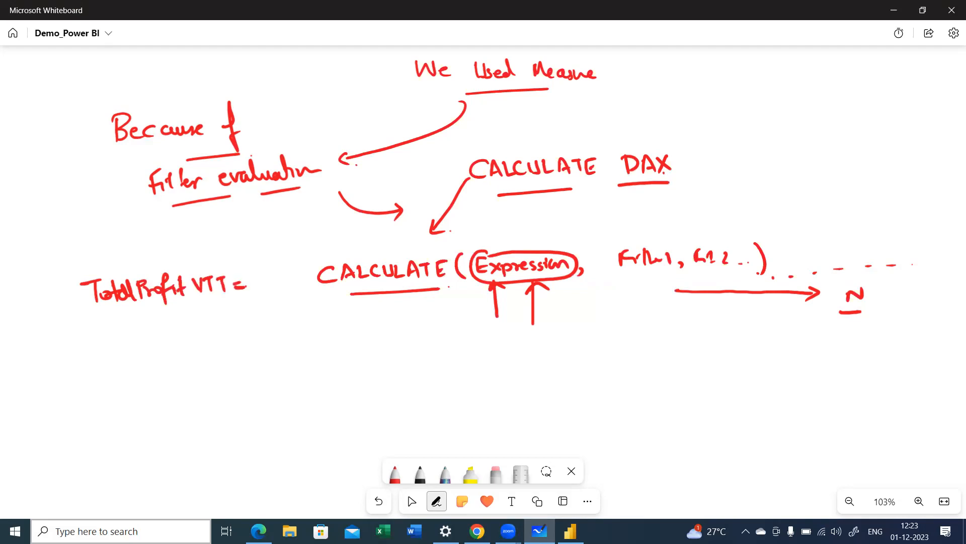
Step: Circle VTT, label it "productName" with an arrow, underline TotalProfit and link it to the label with a curved arrow
left_click_drag(216, 332, 209, 305)
mouse_move(203, 317)
left_mouse_down()
mouse_move(208, 306)
mouse_move(225, 316)
mouse_move(237, 350)
mouse_move(274, 329)
left_mouse_up()
left_click_drag(268, 316, 291, 336)
mouse_move(301, 318)
left_mouse_down()
mouse_move(303, 336)
mouse_move(305, 325)
left_mouse_up()
mouse_move(308, 334)
left_mouse_down()
mouse_move(310, 323)
mouse_move(327, 335)
mouse_move(355, 328)
left_mouse_up()
mouse_move(108, 313)
left_mouse_down()
mouse_move(182, 302)
mouse_move(160, 351)
left_mouse_up()
mouse_move(151, 326)
left_mouse_down()
mouse_move(157, 316)
mouse_move(261, 351)
mouse_move(255, 356)
left_mouse_up()
left_click(170, 353)
mouse_move(212, 273)
left_mouse_down()
mouse_move(227, 309)
mouse_move(213, 271)
left_mouse_up()
left_click(412, 501)
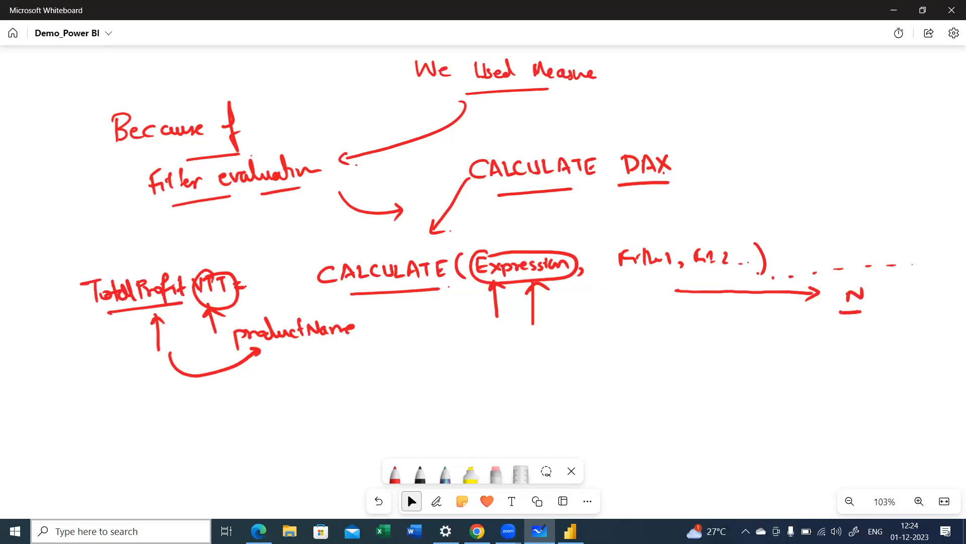
Step: Draw a circle beside the notes, label it 1,00,000 and divide it into pie slices
key("alt+w")
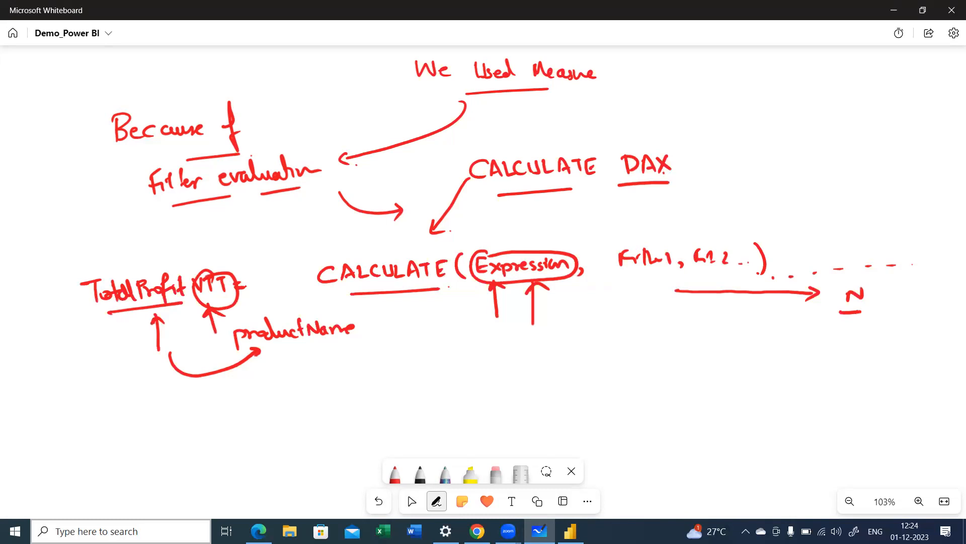
mouse_move(779, 85)
left_mouse_down()
mouse_move(763, 85)
mouse_move(731, 118)
mouse_move(800, 159)
left_mouse_up()
mouse_move(779, 86)
left_mouse_down()
mouse_move(825, 130)
mouse_move(793, 159)
left_mouse_up()
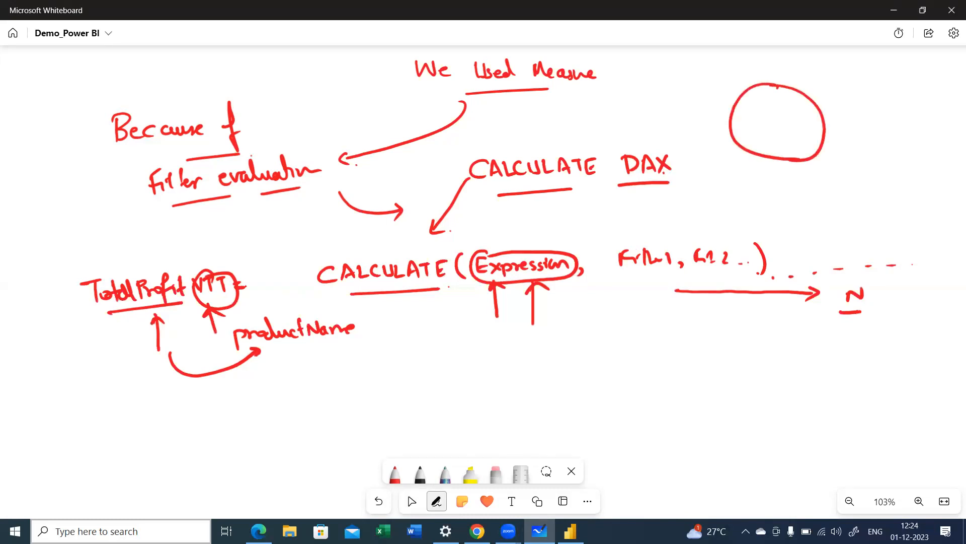
left_click_drag(837, 105, 839, 120)
left_click_drag(849, 114, 847, 120)
mouse_move(855, 112)
left_mouse_down()
mouse_move(859, 121)
mouse_move(874, 107)
mouse_move(880, 119)
mouse_move(920, 117)
left_mouse_up()
left_click_drag(778, 86, 778, 163)
mouse_move(734, 124)
left_mouse_down()
mouse_move(826, 122)
mouse_move(794, 111)
mouse_move(777, 125)
left_mouse_up()
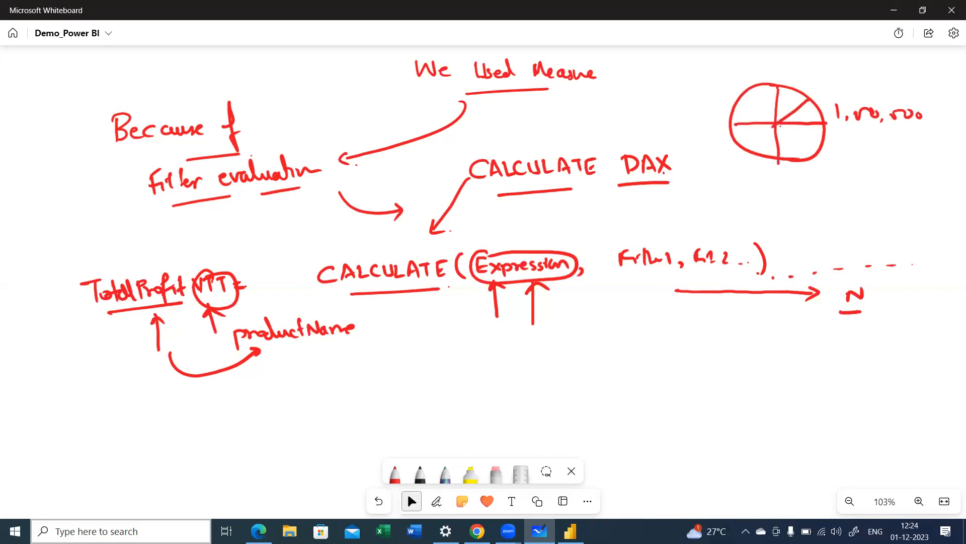
left_click_drag(731, 127, 745, 124)
Step: Draw outward arrows from each slice of the pie sketch
left_click_drag(795, 97, 817, 75)
left_click_drag(811, 139, 849, 160)
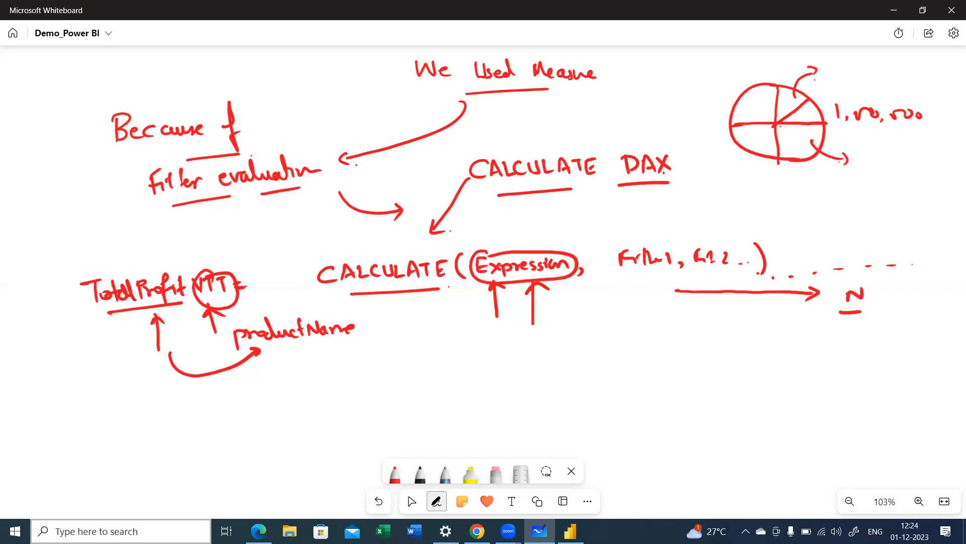
left_click_drag(816, 110, 831, 100)
mouse_move(763, 140)
left_mouse_down()
mouse_move(734, 172)
mouse_move(742, 173)
left_mouse_up()
left_click_drag(757, 108, 705, 95)
mouse_move(707, 87)
left_mouse_down()
mouse_move(699, 95)
mouse_move(709, 102)
left_mouse_up()
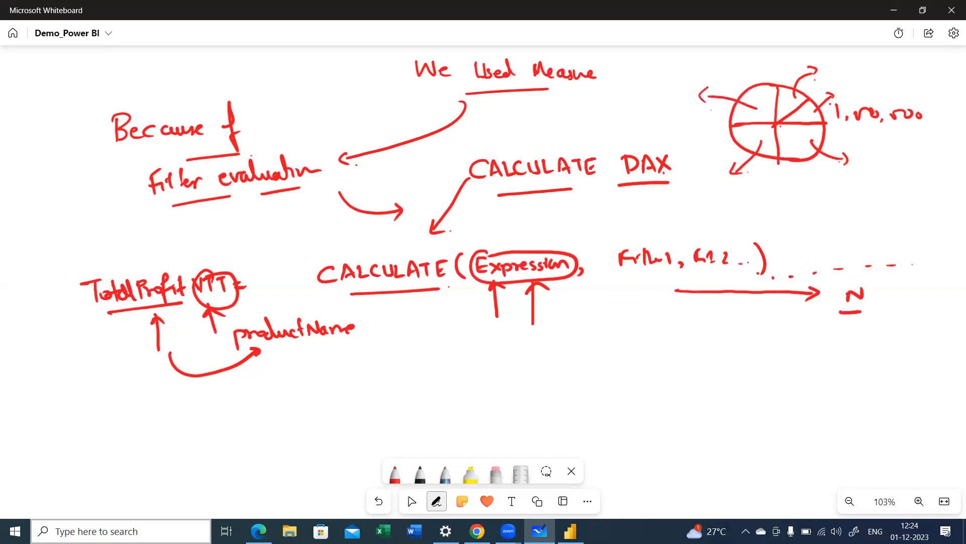
Step: Circle 1,00,000, write an underlined "20,000 Loan" at one slice's arrow and connect the two amounts with an arrow
mouse_move(865, 93)
left_mouse_down()
mouse_move(828, 107)
mouse_move(920, 143)
mouse_move(895, 96)
left_mouse_up()
left_click_drag(854, 164, 880, 180)
left_click_drag(889, 169, 927, 170)
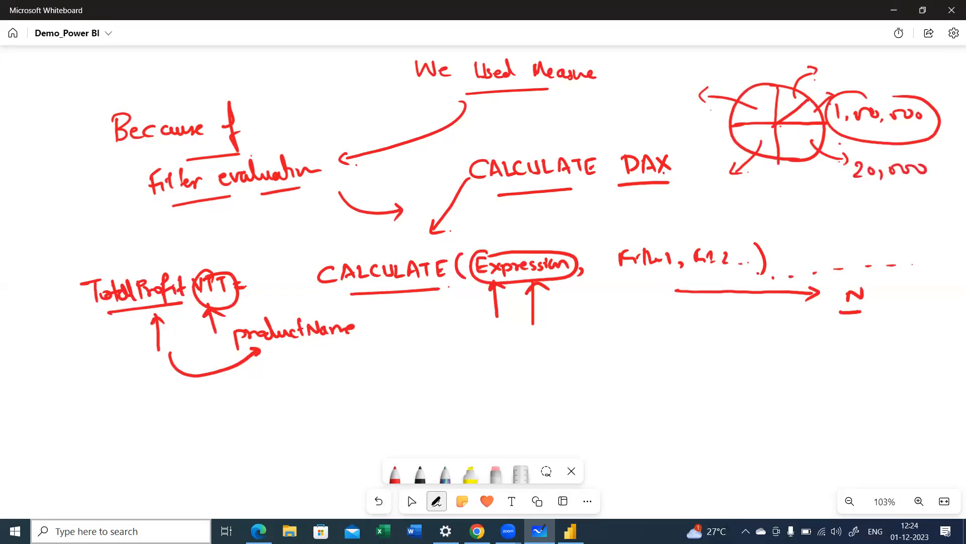
mouse_move(862, 190)
left_mouse_down()
mouse_move(873, 203)
mouse_move(909, 200)
mouse_move(899, 212)
left_mouse_up()
left_click_drag(864, 182, 918, 184)
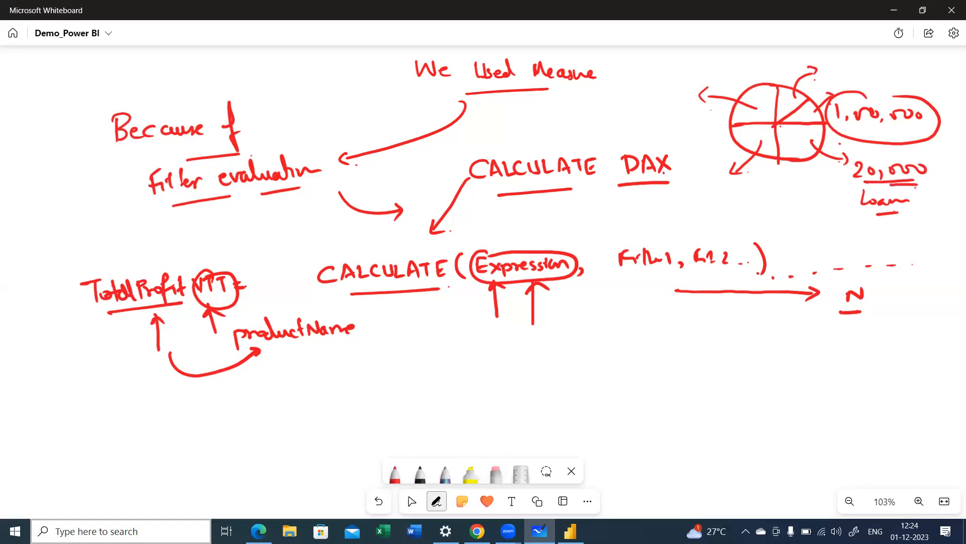
left_click_drag(884, 133, 893, 159)
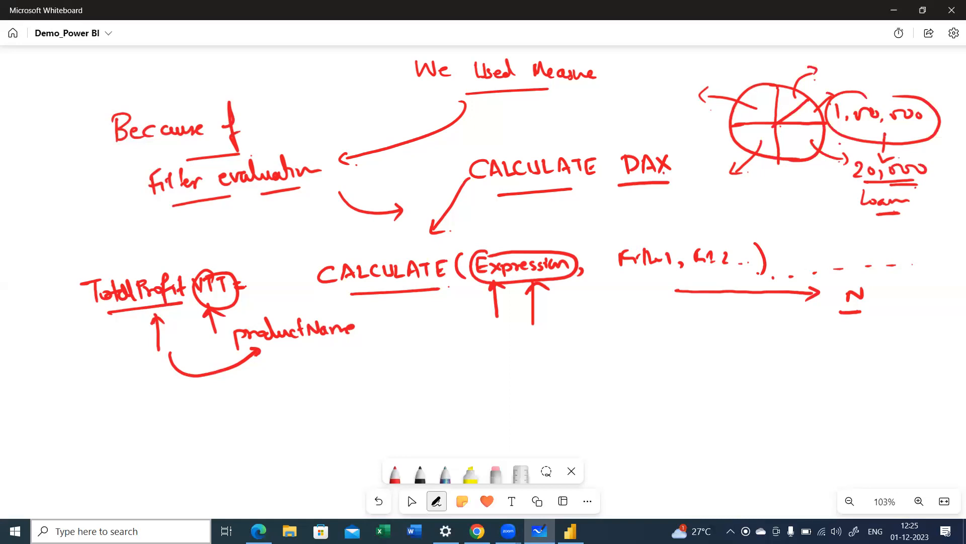
Step: Add another arrow under TotalProfit, draw an arrow from VTT down to productName and underline productName
mouse_move(133, 317)
left_mouse_down()
mouse_move(138, 353)
mouse_move(141, 326)
left_mouse_up()
left_click_drag(219, 300, 234, 356)
left_click_drag(230, 352, 333, 340)
left_click(243, 352)
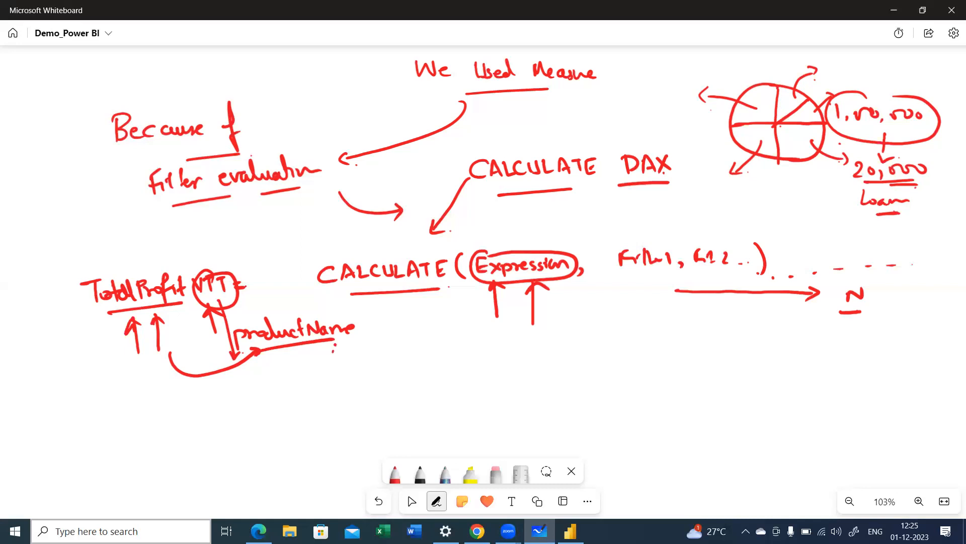
Step: Draw an arrow down from the circled Expression and handwrite "Total Profit" at its end
mouse_move(522, 283)
left_mouse_down()
mouse_move(495, 334)
mouse_move(462, 362)
mouse_move(473, 366)
left_mouse_up()
left_click(483, 368)
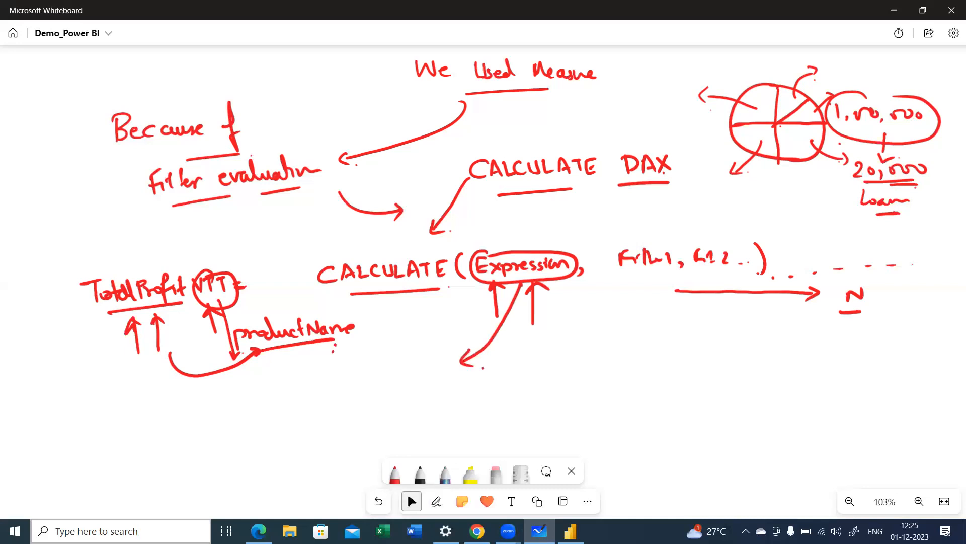
left_click(437, 501)
left_click_drag(496, 360, 511, 359)
mouse_move(506, 358)
left_mouse_down()
mouse_move(507, 384)
mouse_move(521, 382)
left_mouse_up()
left_click_drag(514, 373, 532, 381)
left_click(436, 500)
left_click(557, 366)
mouse_move(539, 356)
left_mouse_down()
mouse_move(547, 382)
mouse_move(559, 384)
left_mouse_up()
left_click_drag(554, 358, 578, 370)
left_click_drag(581, 365, 588, 376)
left_click_drag(585, 373, 604, 373)
Step: Draw an arrow from Total Profit to a handwritten "VTT" and underline both terms
mouse_move(604, 356)
left_mouse_down()
mouse_move(615, 381)
mouse_move(669, 369)
mouse_move(676, 376)
left_mouse_up()
mouse_move(702, 357)
left_mouse_down()
mouse_move(709, 370)
mouse_move(717, 358)
left_mouse_up()
mouse_move(712, 360)
left_mouse_down()
mouse_move(725, 359)
mouse_move(725, 376)
left_mouse_up()
mouse_move(734, 359)
left_mouse_down()
mouse_move(748, 355)
mouse_move(749, 377)
left_mouse_up()
left_click_drag(561, 405, 750, 391)
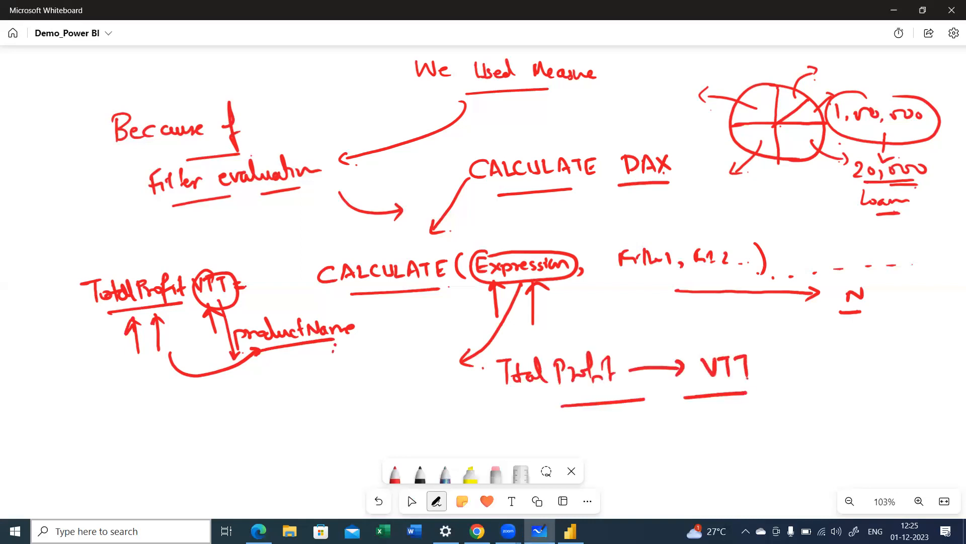
left_click(412, 501)
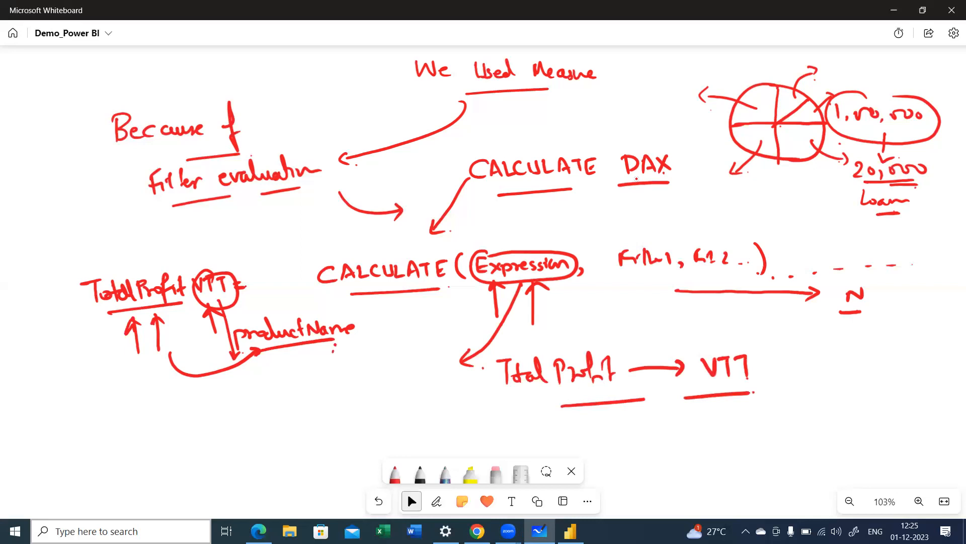
Step: Switch back to Power BI and enter [TotalProfit] as the expression argument of CALCULATE in the TotalProfitVTT measure
key("alt+Tab")
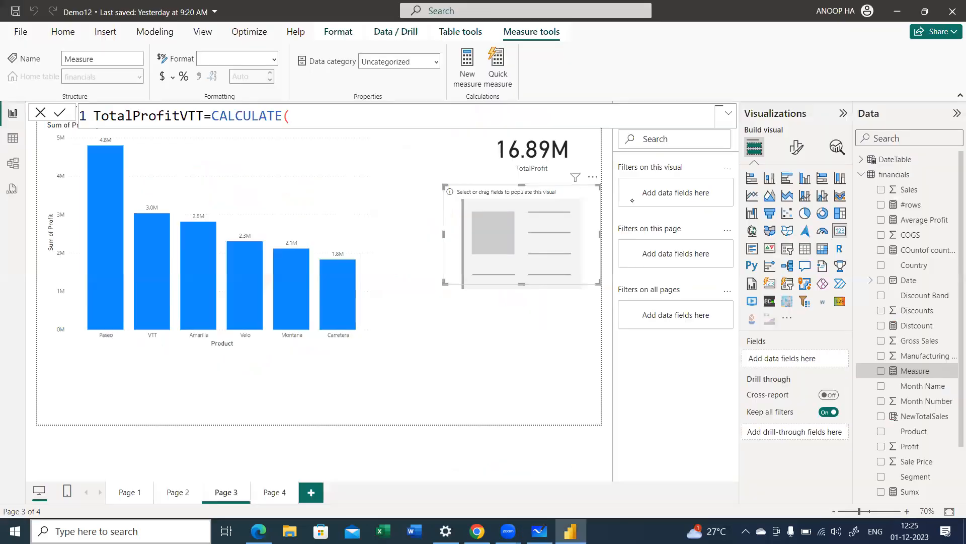
type("totl")
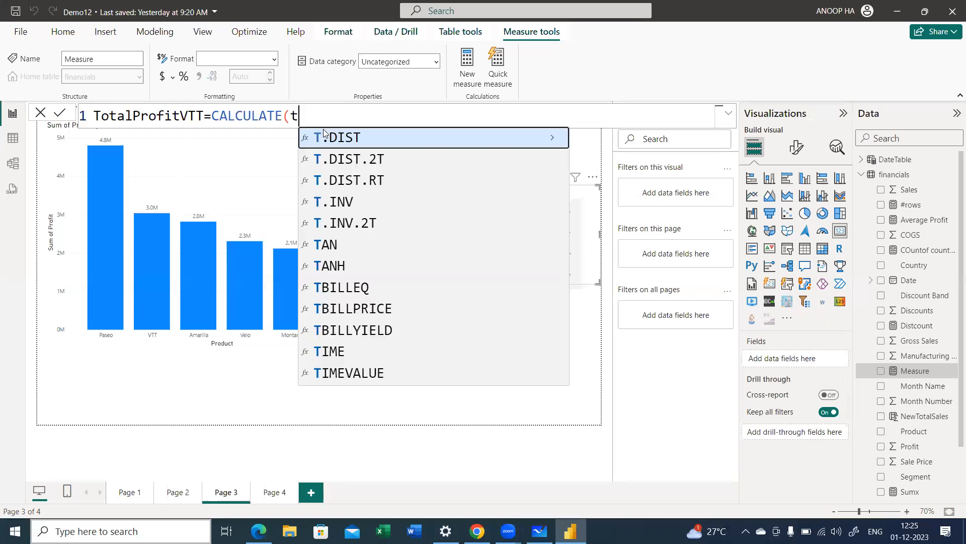
key("Up")
key("Up")
key("Up")
key("Tab")
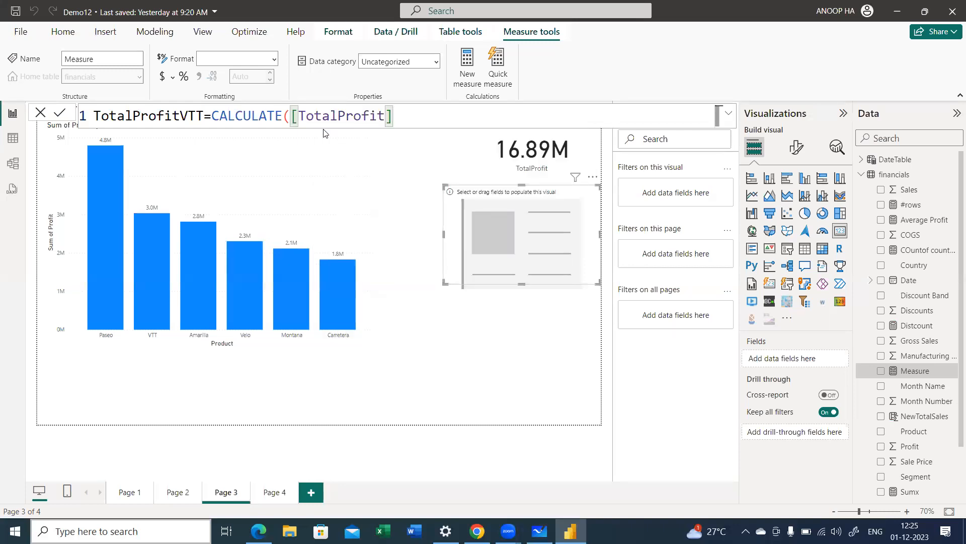
type(",")
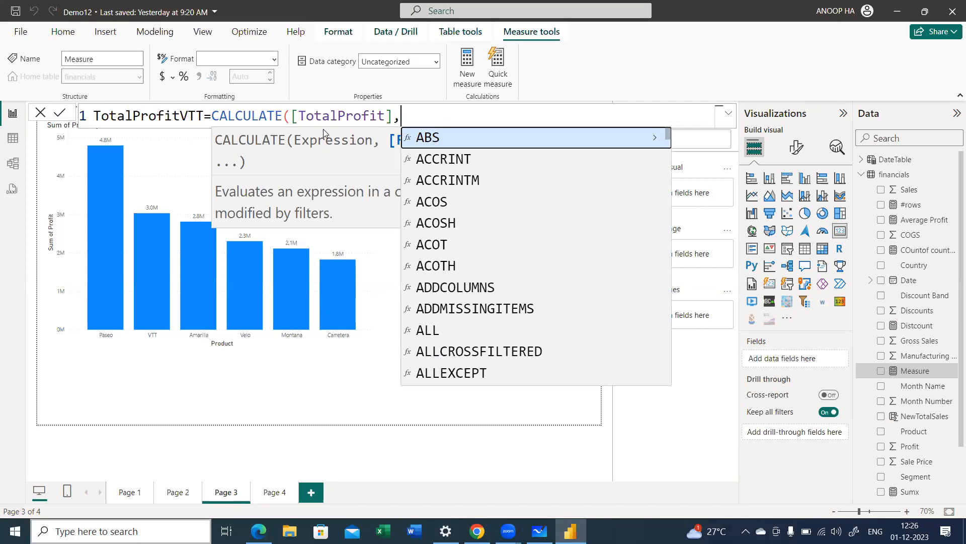
Step: Complete the TotalProfitVTT measure with the filter argument financials[Product]="VTT" and commit the formula
type("rod")
key("BackSpace")
key("BackSpace")
key("BackSpace")
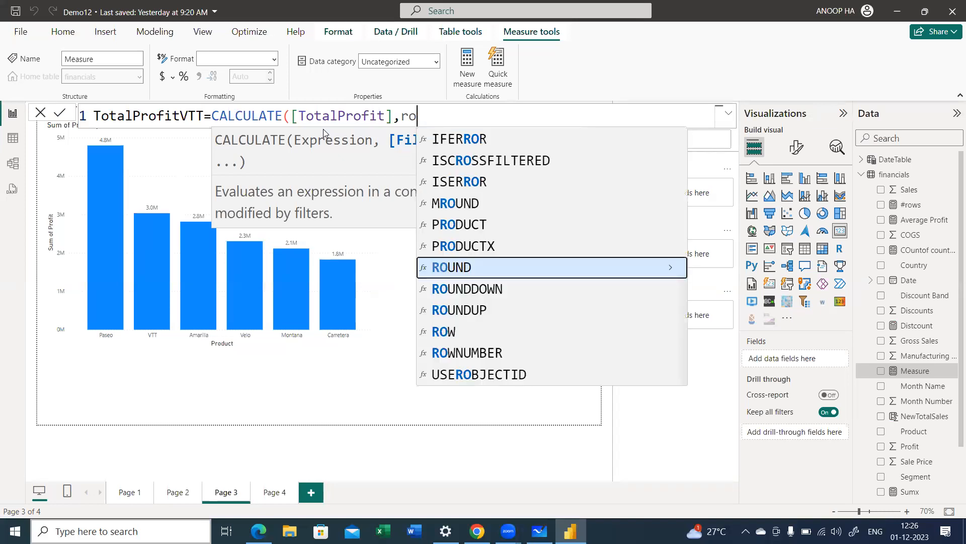
type("prod")
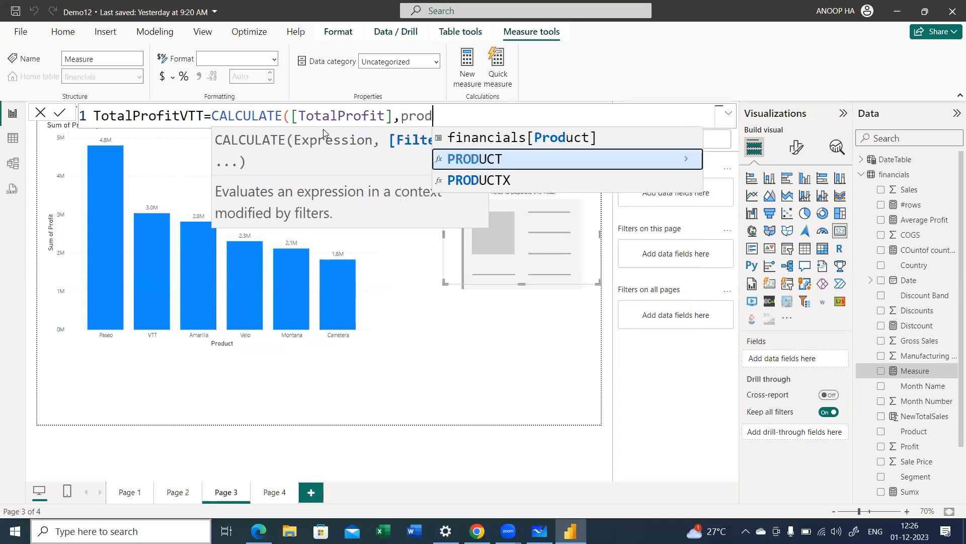
key("Tab")
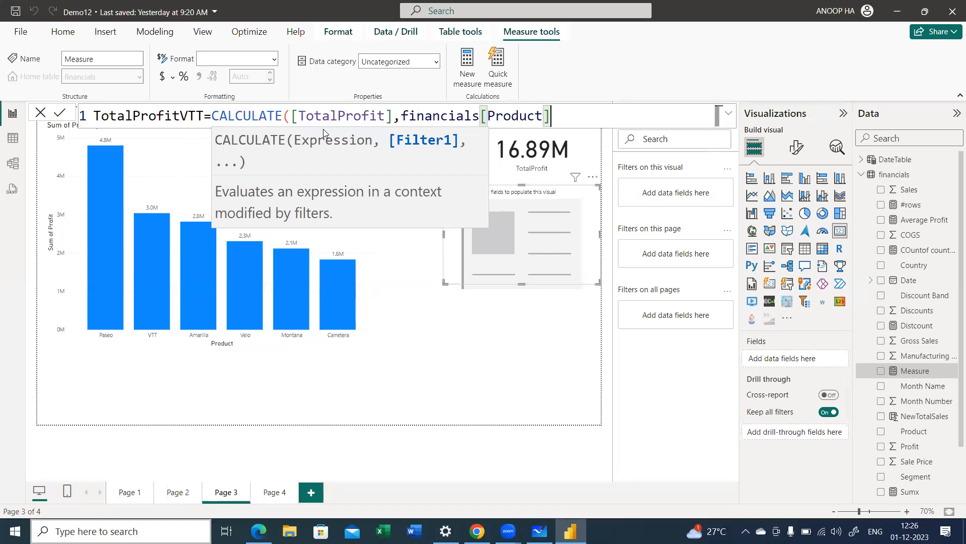
type("=")
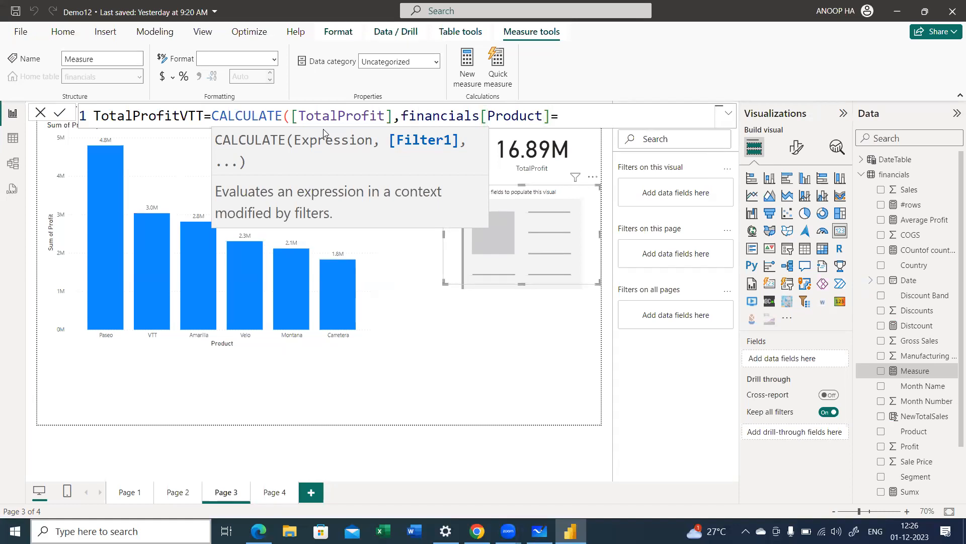
type("\"\"")
key("Left")
type("VTT\")")
key("Return")
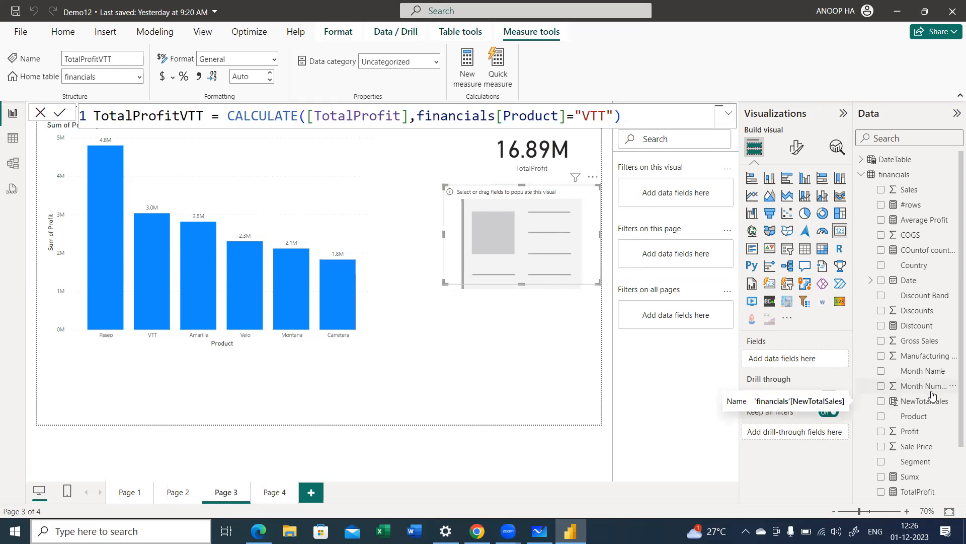
Step: Search the data fields for "vtt" and add the TotalProfitVTT measure to the empty card
left_click(913, 134)
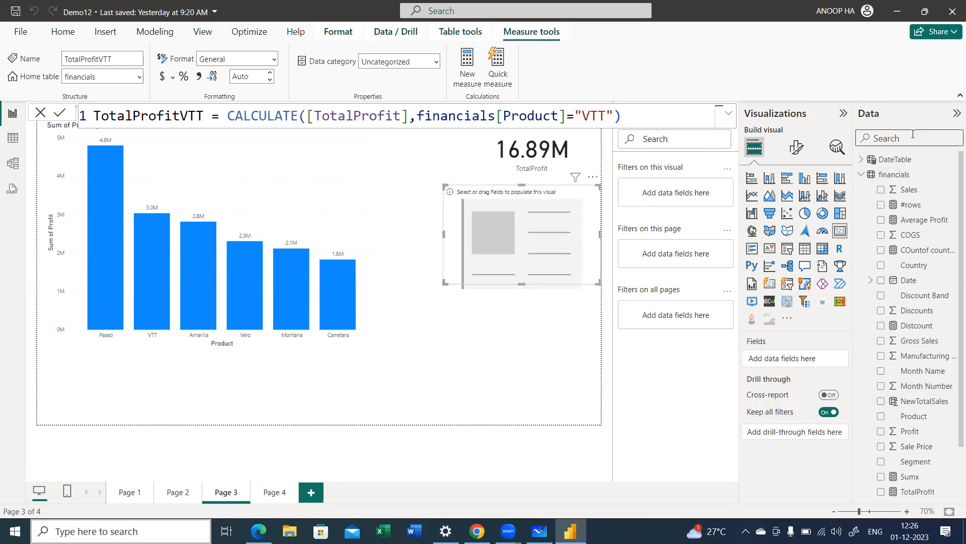
type("vtt")
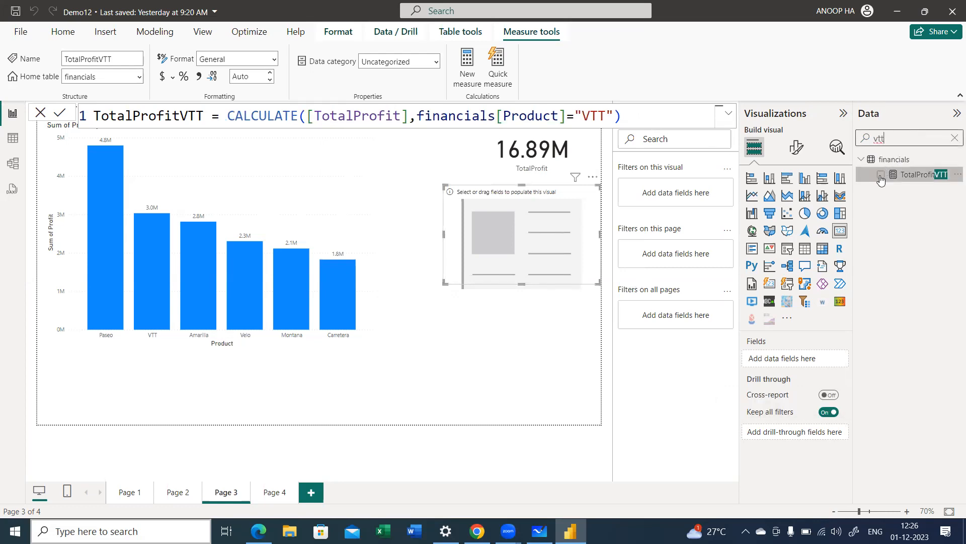
left_click(880, 175)
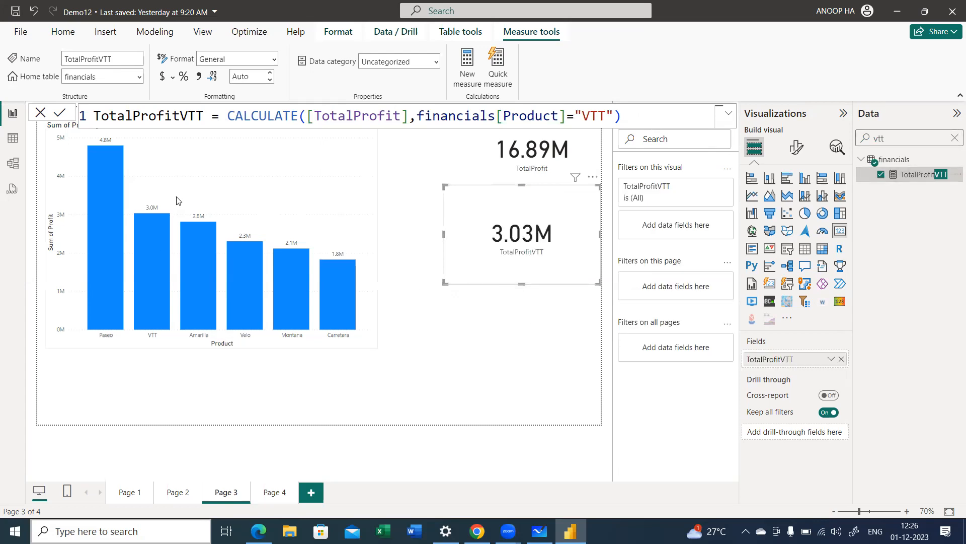
Step: Set the data label values of the Sum of Profit by Product chart to 2 decimal places
left_click(174, 213)
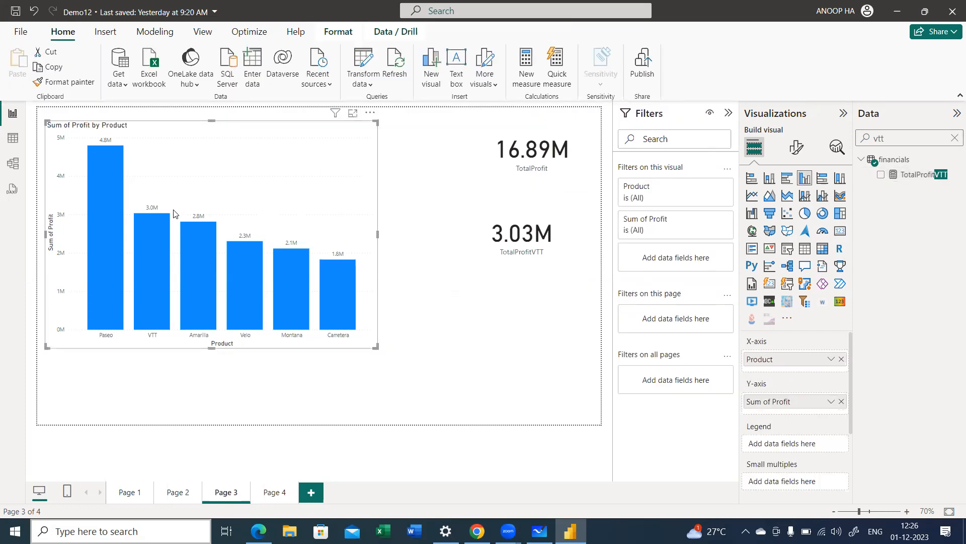
scroll(201, 192, "up", 3)
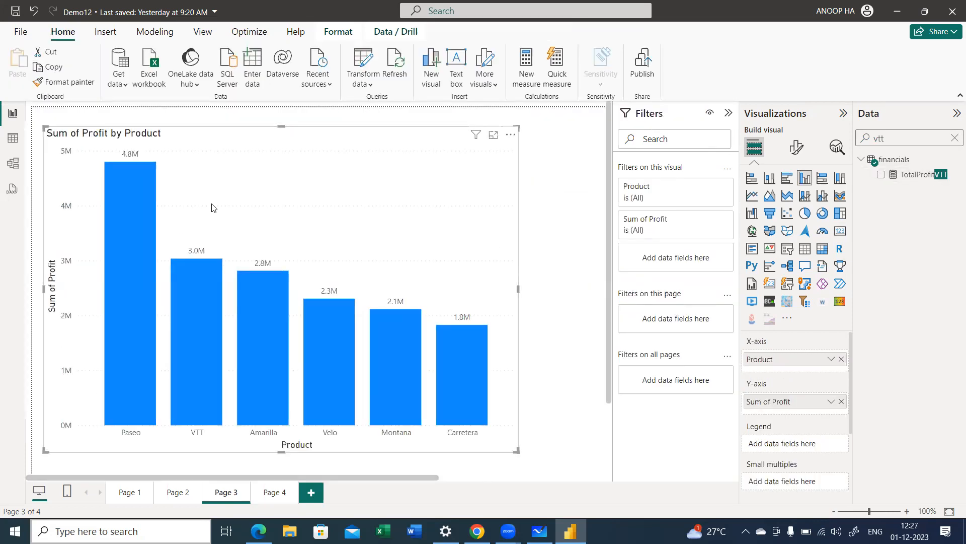
scroll(234, 211, "down", 2)
left_click(805, 148)
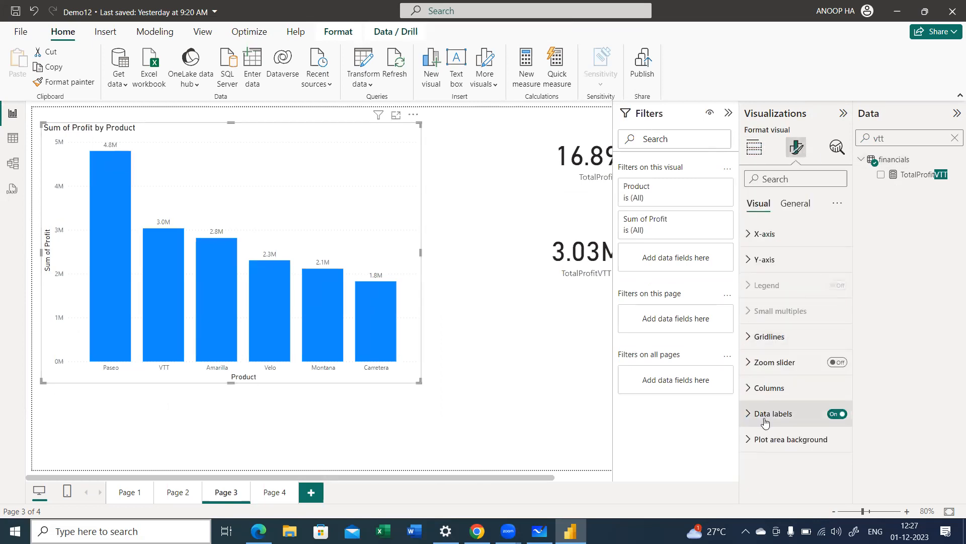
left_click(765, 422)
scroll(789, 390, "down", 3)
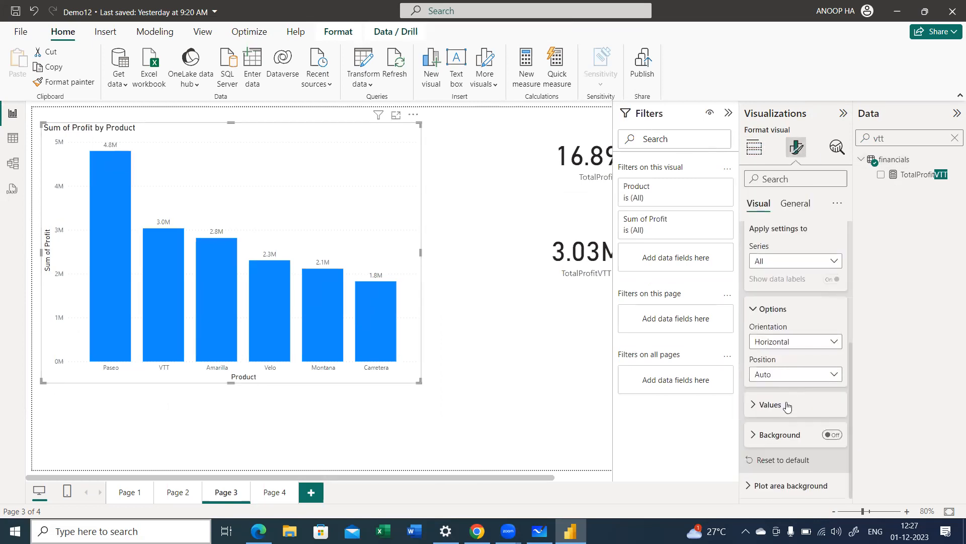
left_click(787, 406)
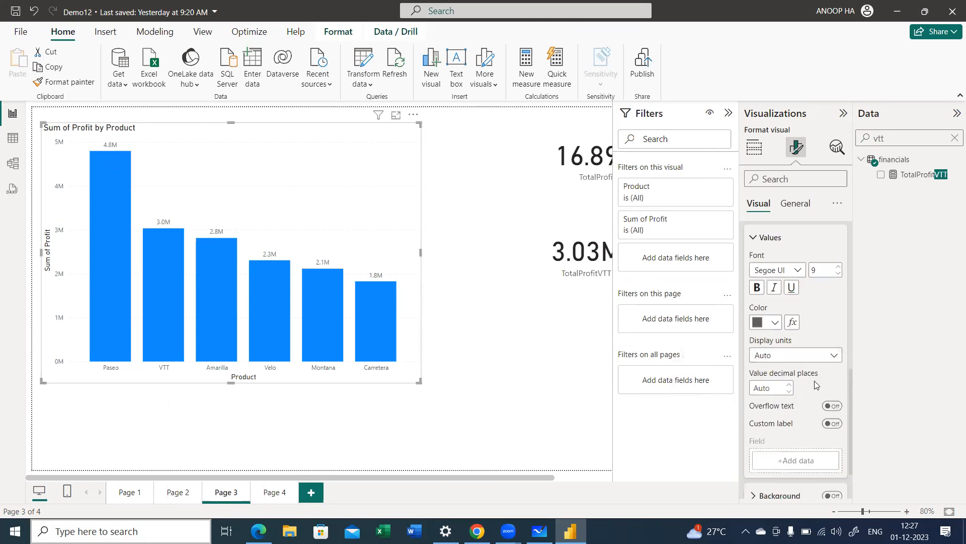
left_click(789, 384)
left_click(789, 384)
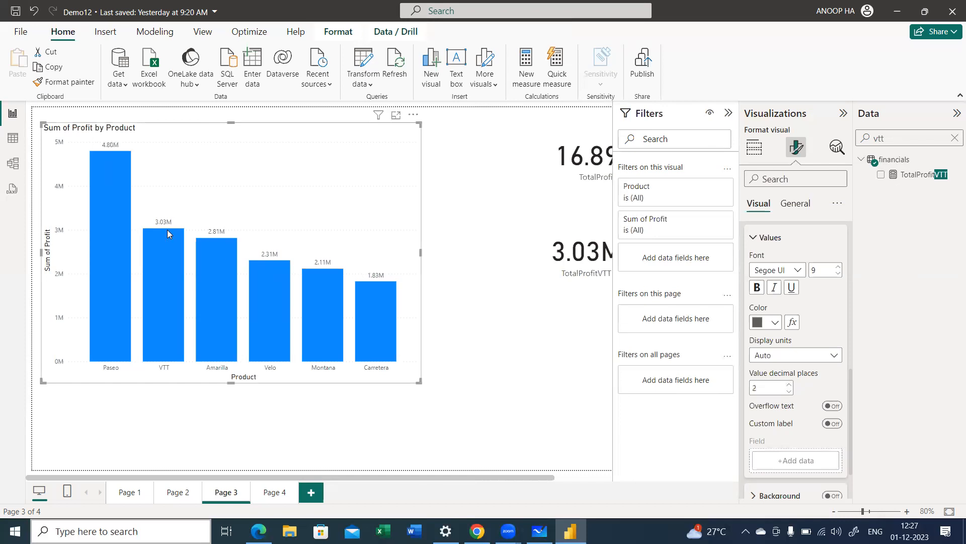
Step: Deselect the chart and collapse the Visualizations, Data and Filters panes to free up canvas space
left_click(579, 327)
left_click(843, 113)
left_click(957, 113)
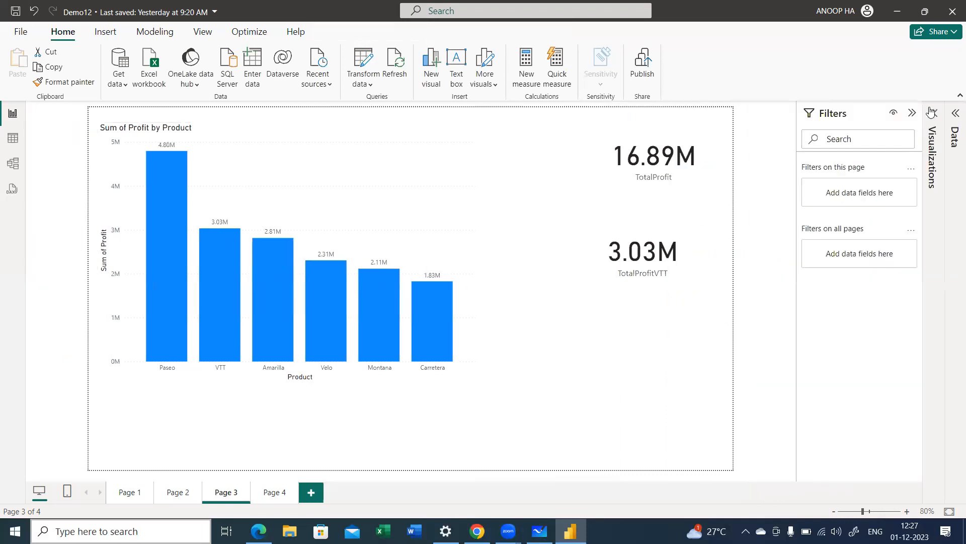
left_click(917, 114)
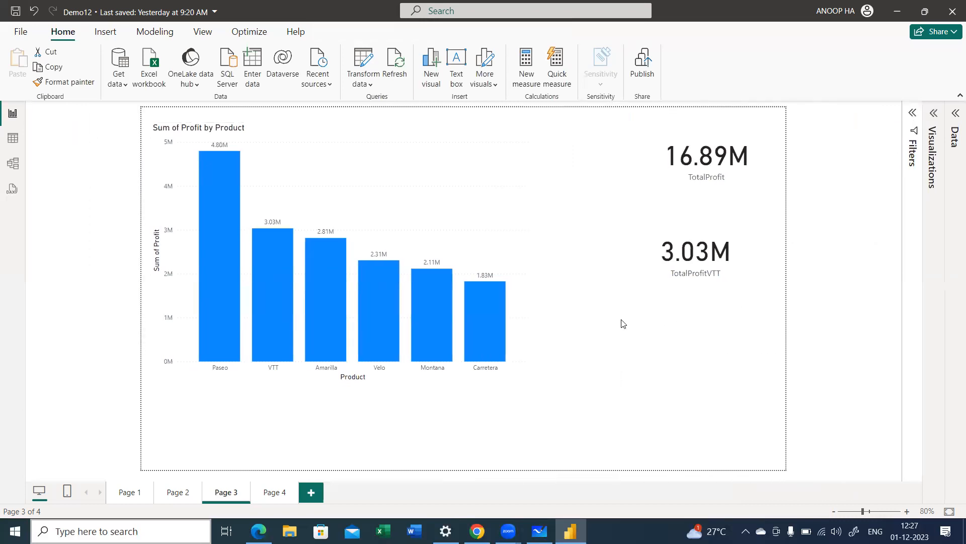
Step: Move the TotalProfitVTT card between the chart and the TotalProfit card and shrink it to fit
left_click(654, 280)
left_click_drag(654, 279, 523, 191)
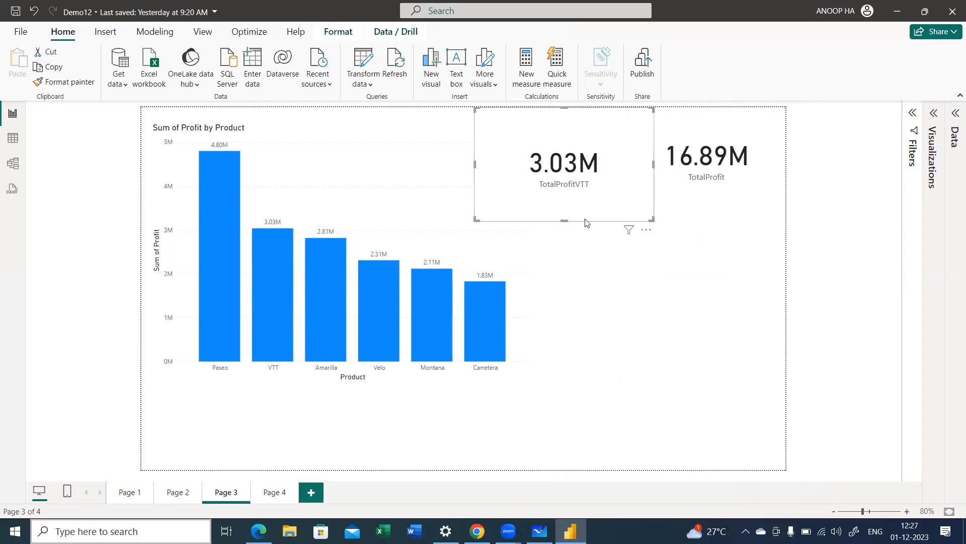
left_click_drag(651, 220, 645, 184)
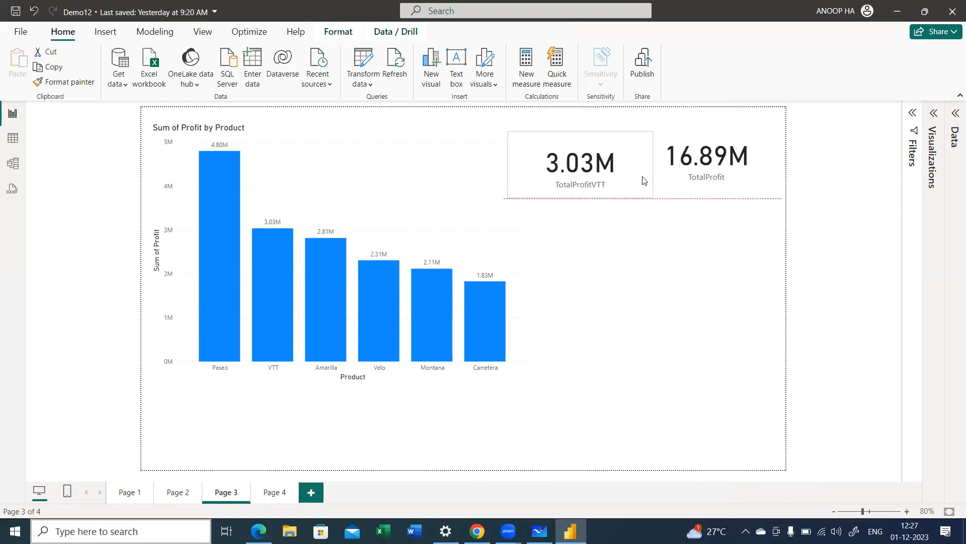
Step: Reopen the field list, clear its search and create a new measure named ProfitPaseo in the financials table
left_click(954, 115)
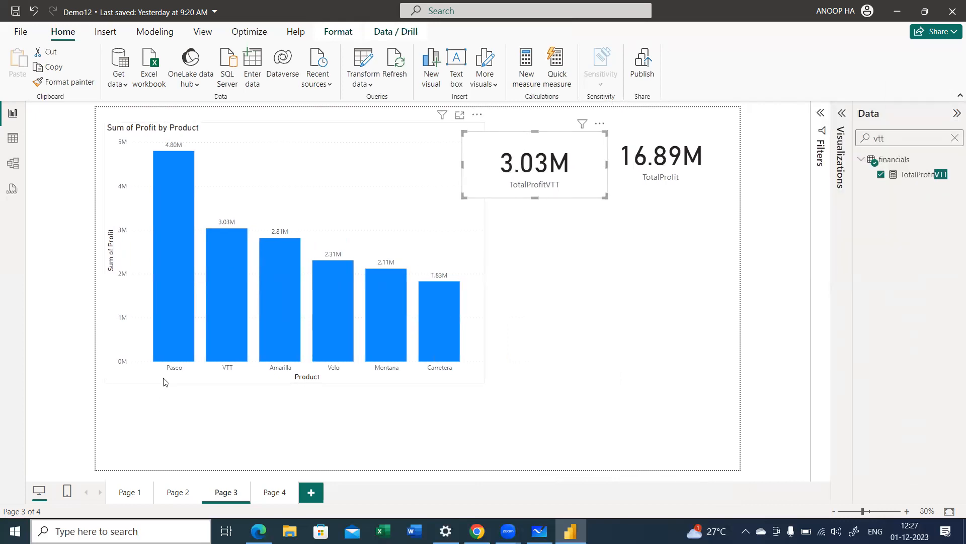
left_click(954, 140)
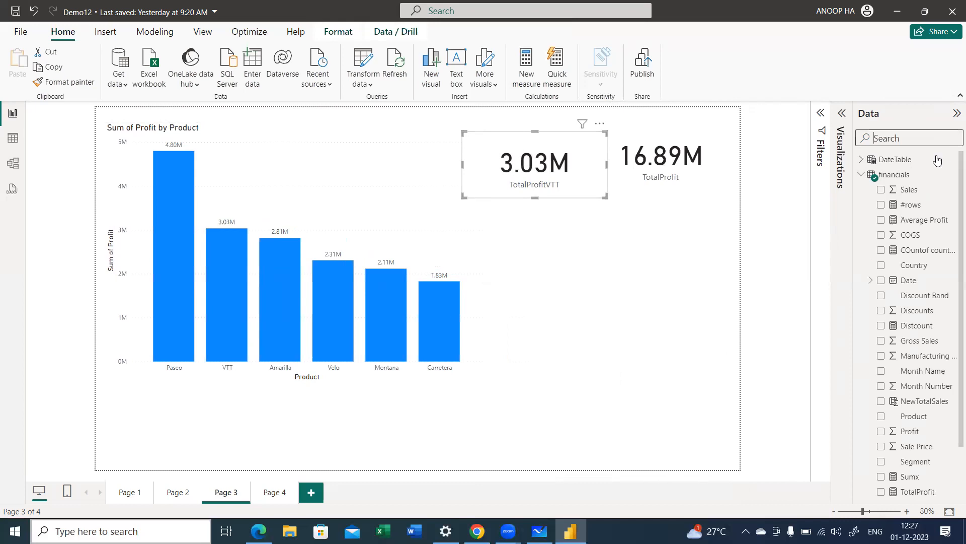
left_click(866, 177)
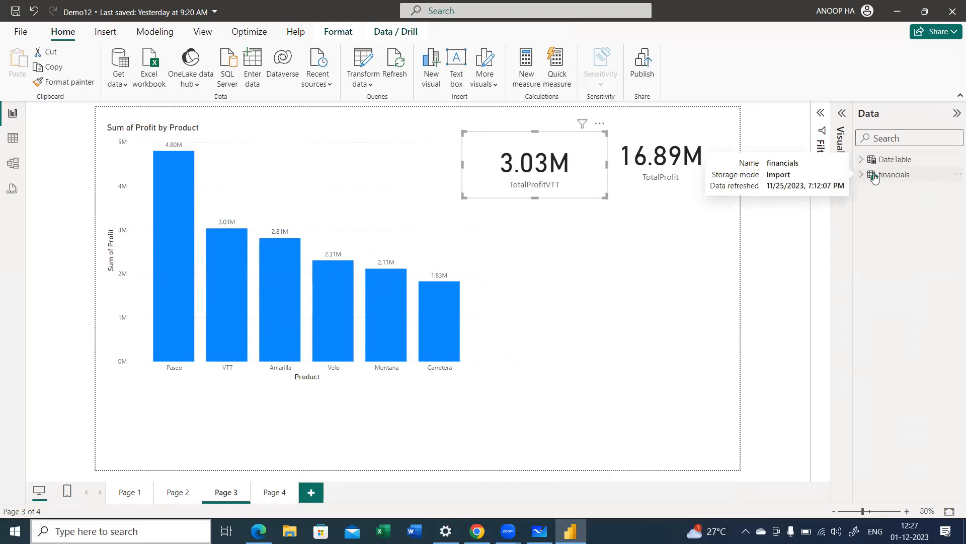
right_click(874, 175)
left_click(827, 199)
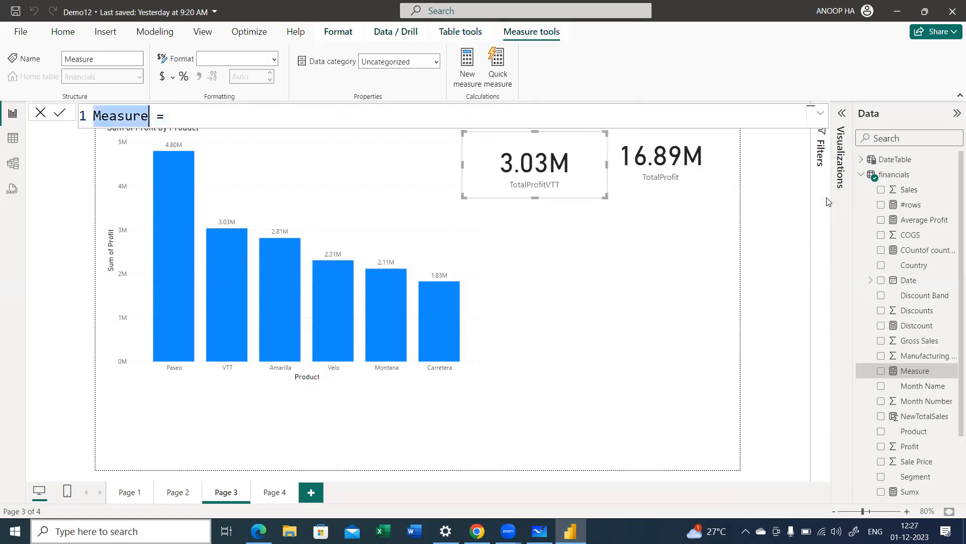
type("ProfitPas")
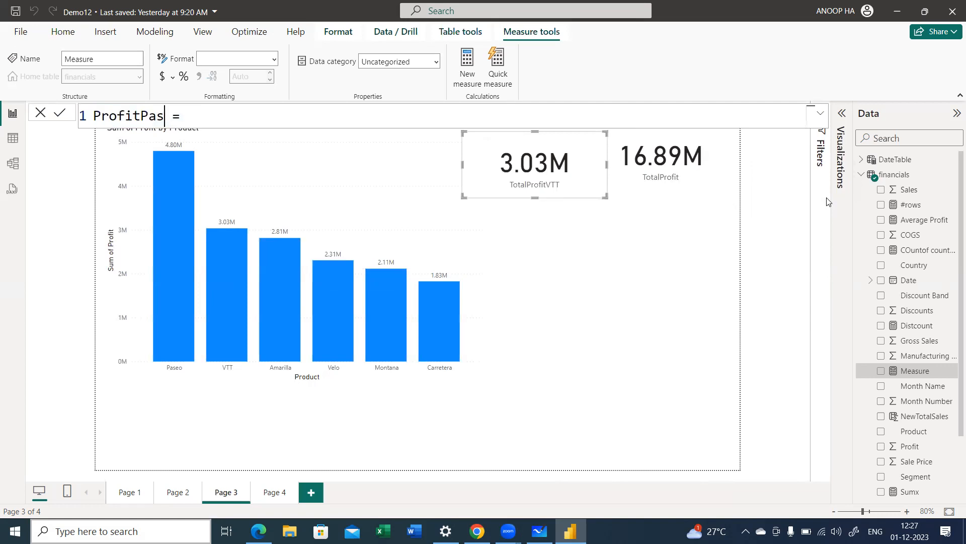
type("eo")
Step: Start the ProfitPaseo formula with CALCULATE and give [TotalProfit] as its expression argument
key("End")
type("CALCULATE(")
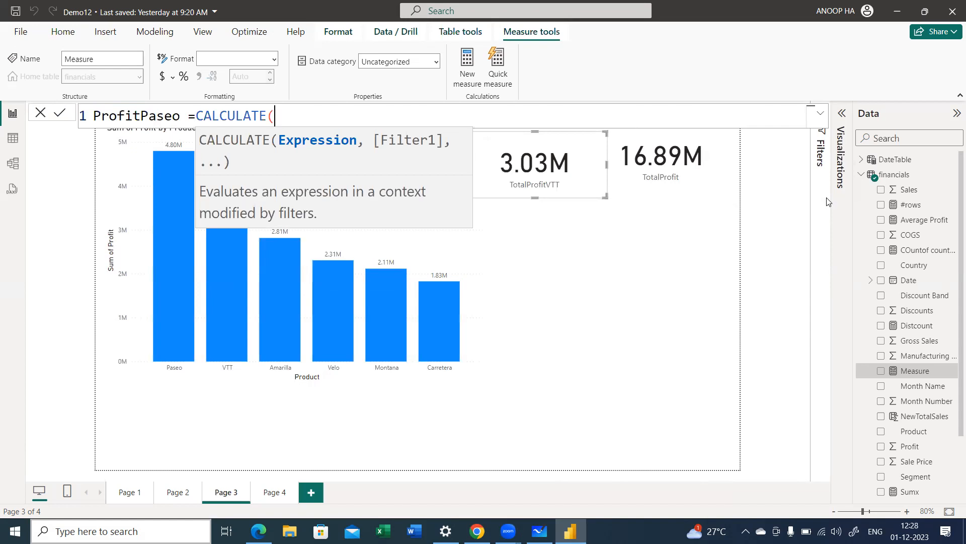
type("o")
key("BackSpace")
type("tot")
key("Up")
key("Up")
key("Up")
key("Up")
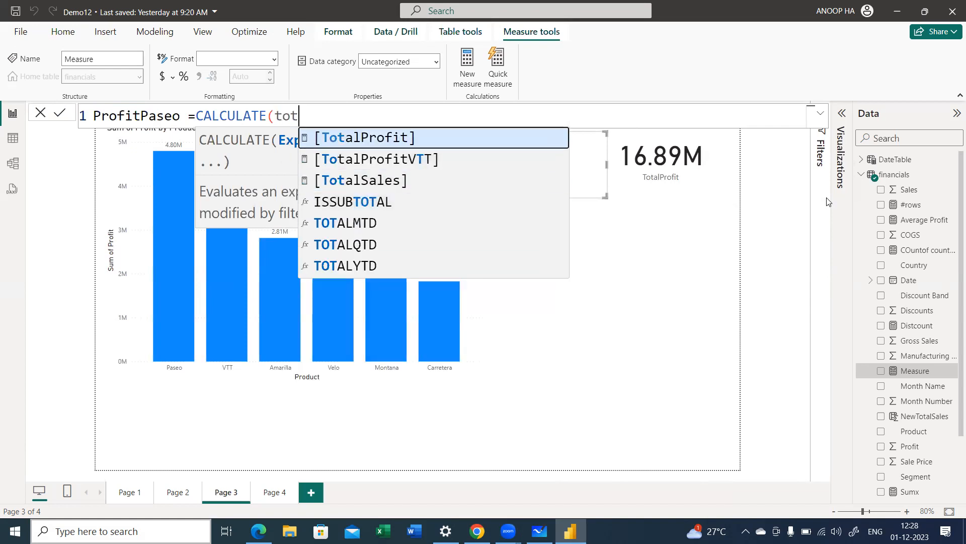
key("Tab")
type(",")
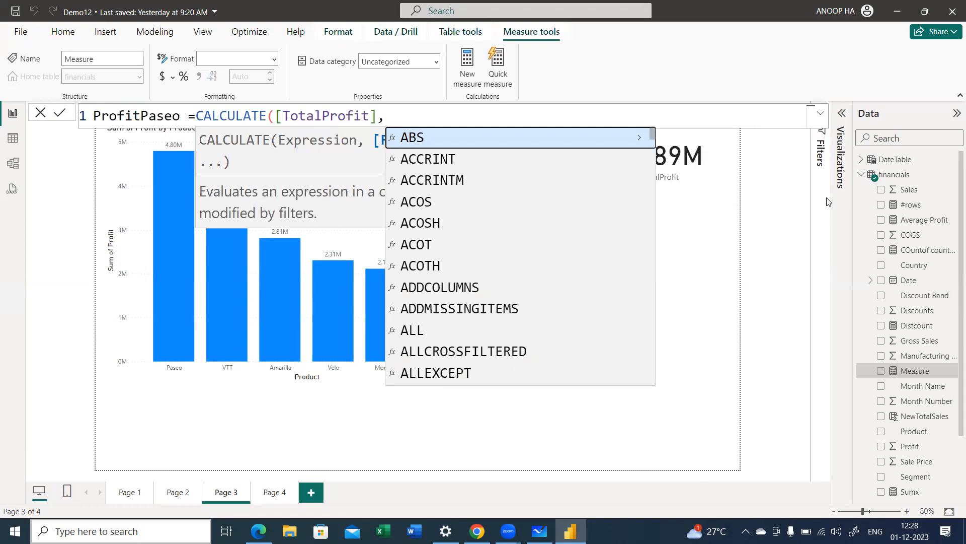
type("prod")
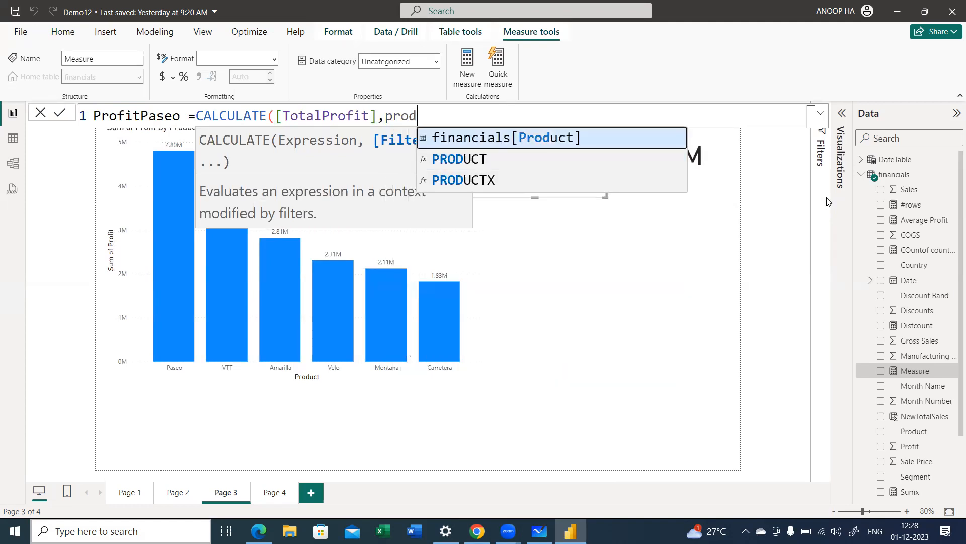
Step: Add the filter financials[Product]="paseo" to the ProfitPaseo measure and commit the formula
key("Tab")
type("=")
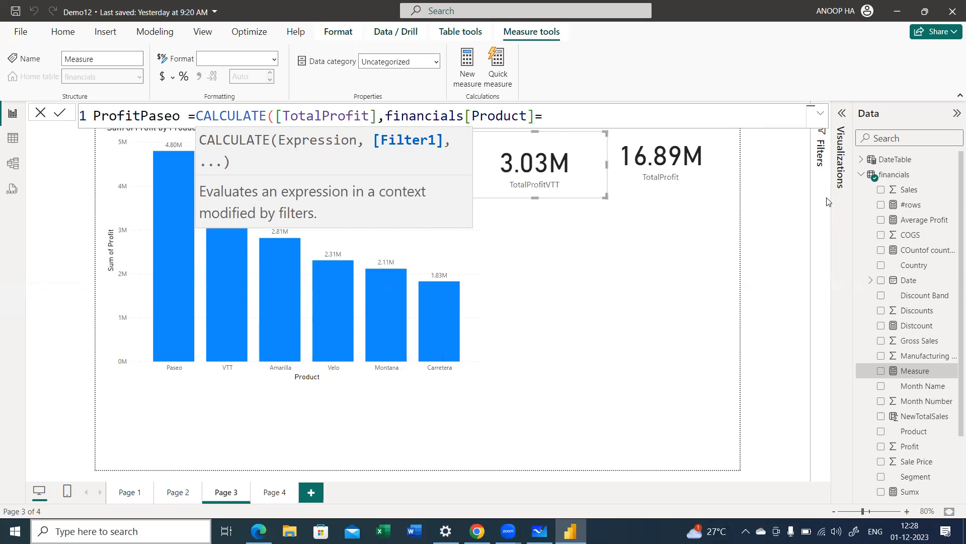
key("Escape")
type("\"paseo")
key("Right")
type(")")
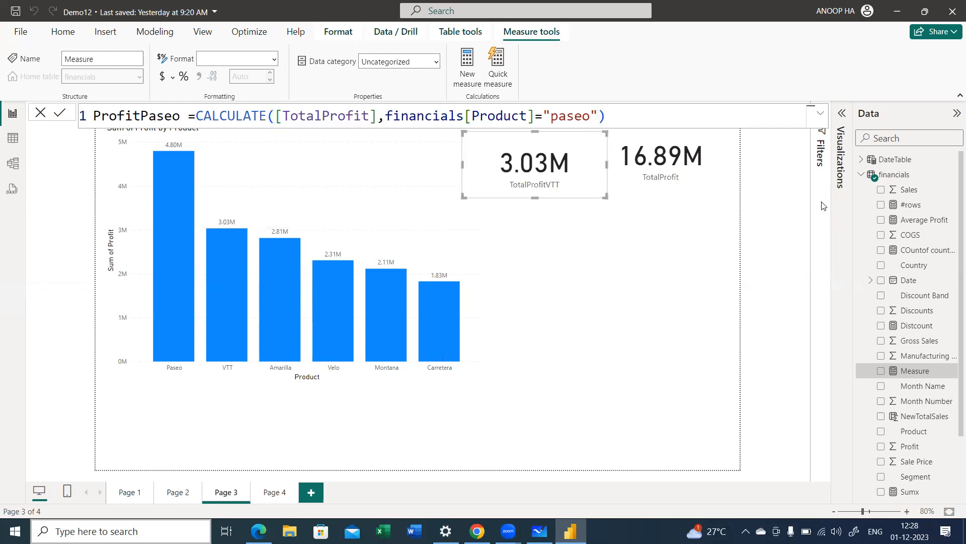
key("Return")
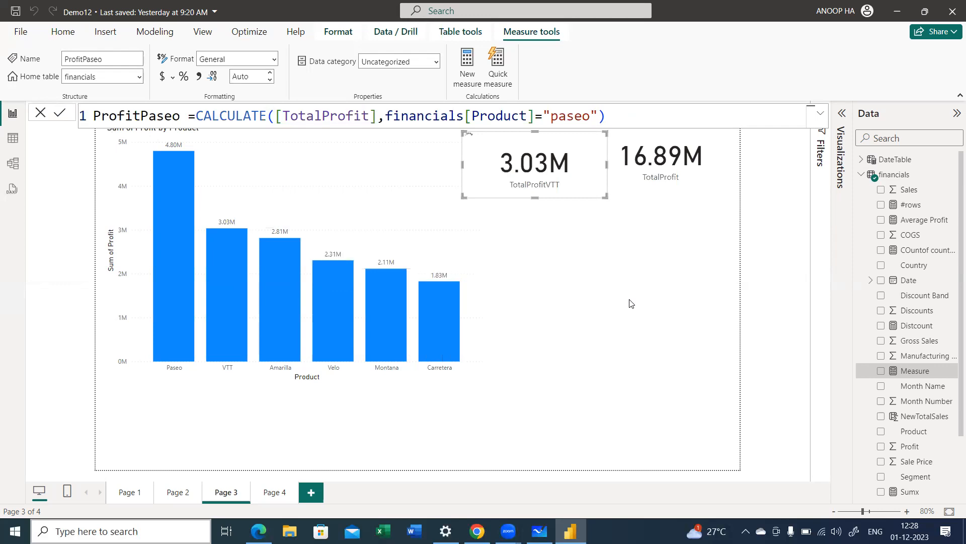
Step: Insert a card showing ProfitPaseo, shrink it and place it below the TotalProfitVTT card
left_click(843, 116)
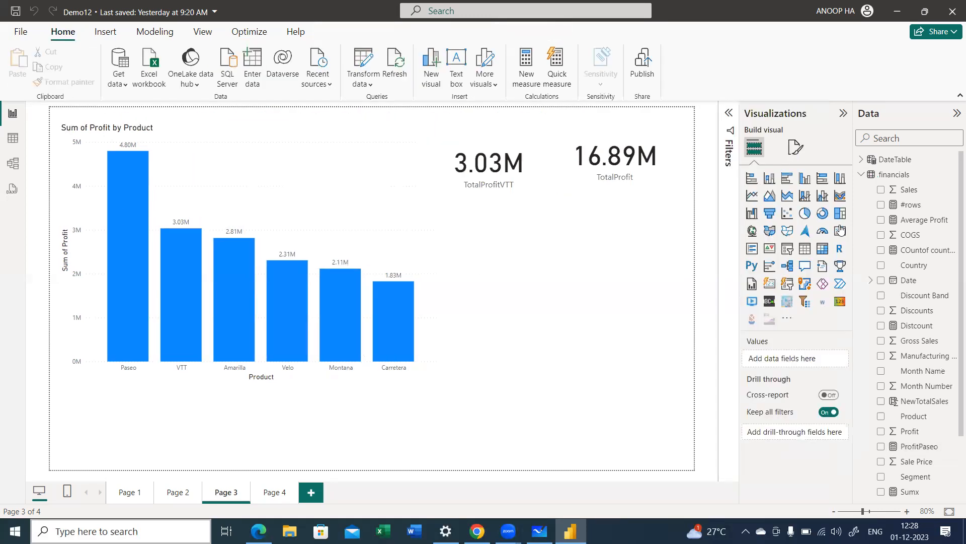
left_click(840, 231)
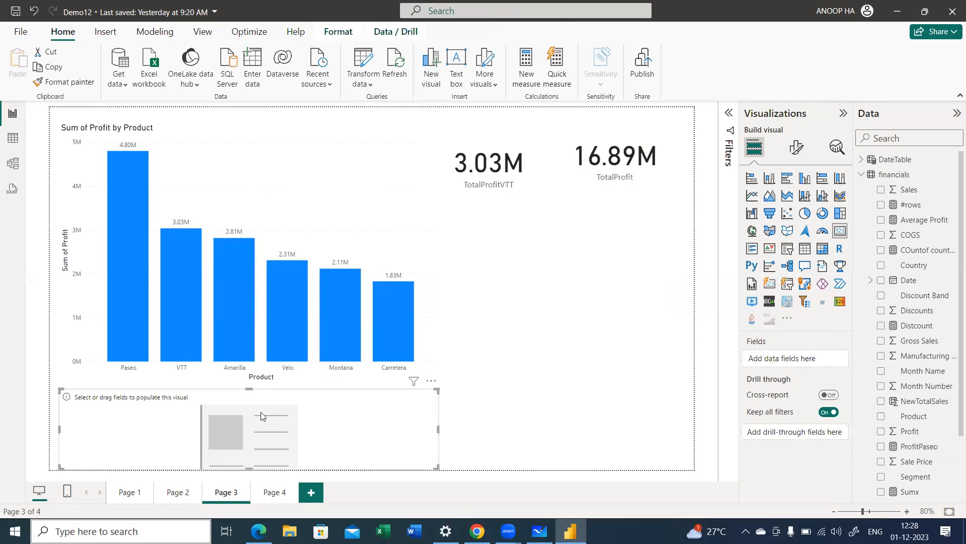
left_click_drag(58, 468, 455, 304)
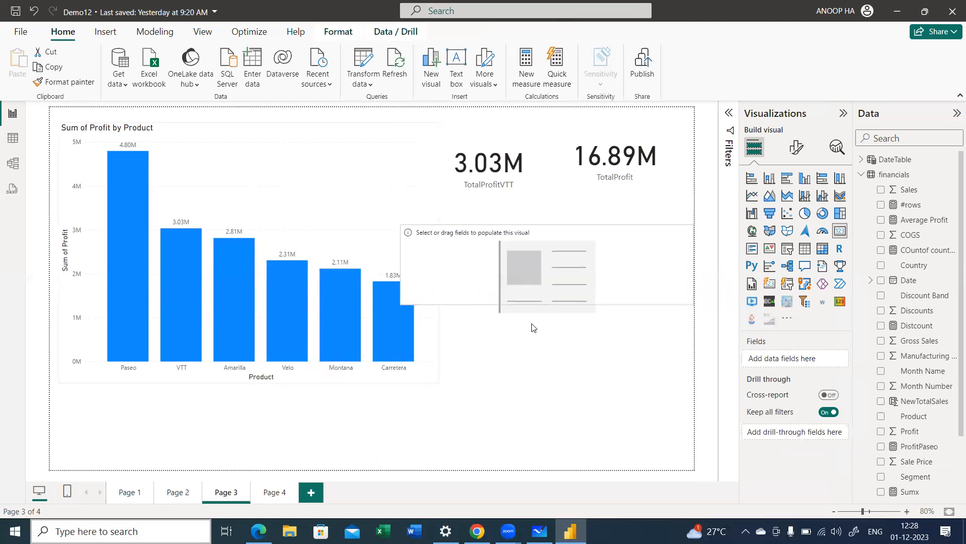
left_click(881, 447)
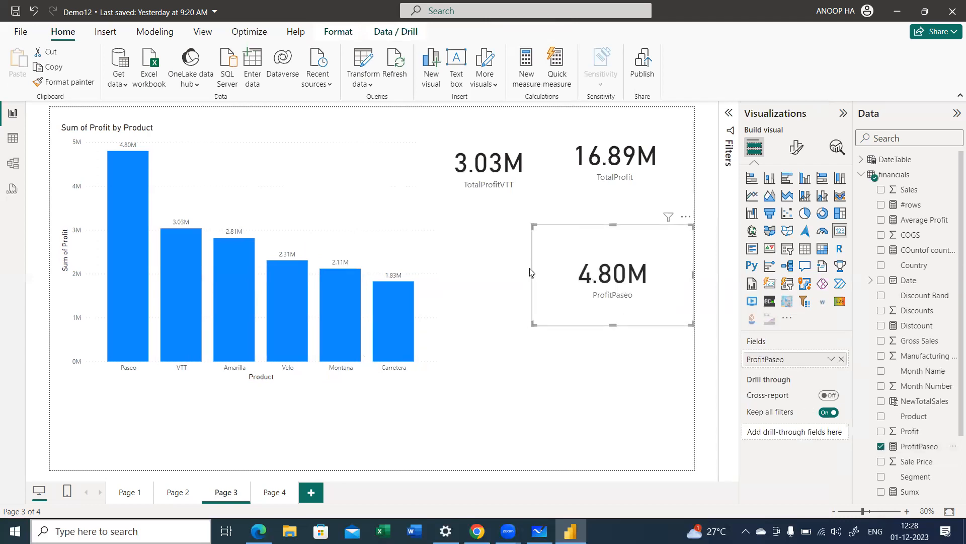
left_click_drag(591, 278, 505, 268)
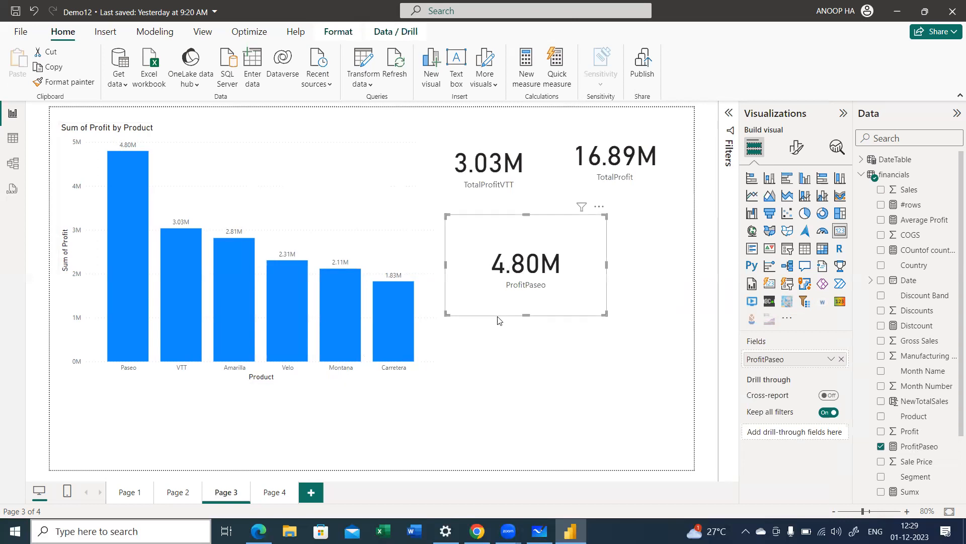
Step: Shrink the ProfitPaseo card, place it below the TotalProfit card, and collapse the financials table's field list
left_click_drag(447, 313, 571, 278)
left_click(560, 379)
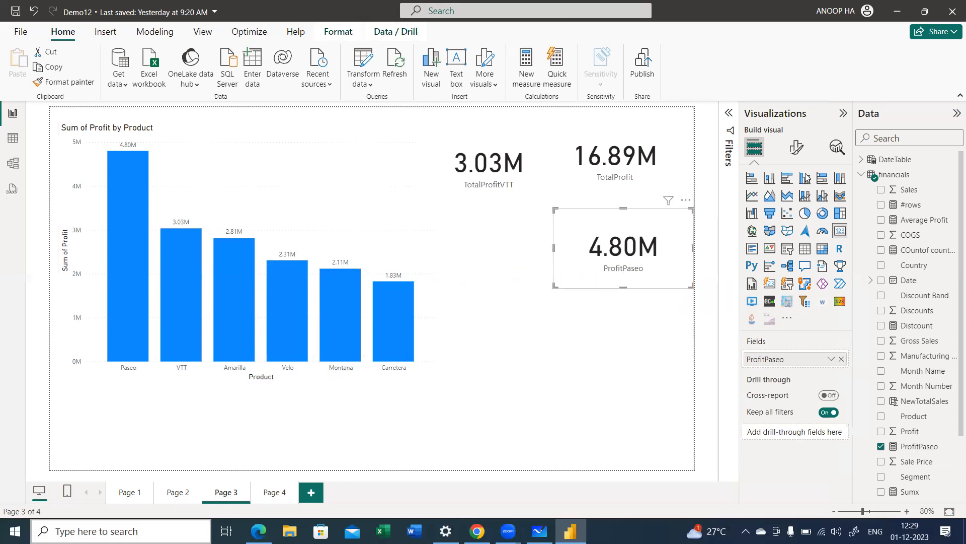
left_click(867, 175)
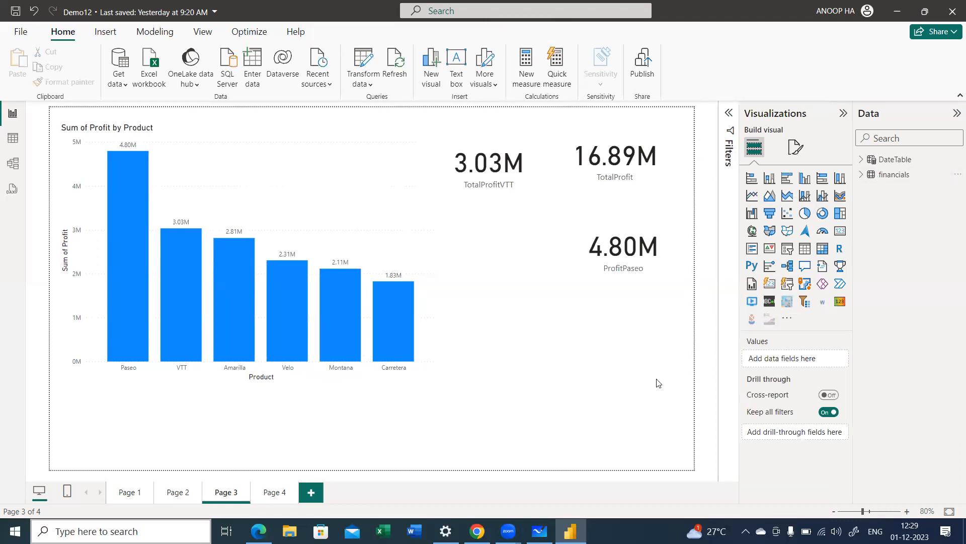
Step: Insert an empty card, shrink it and place it below the TotalProfitVTT card, beside the bar chart
left_click(841, 232)
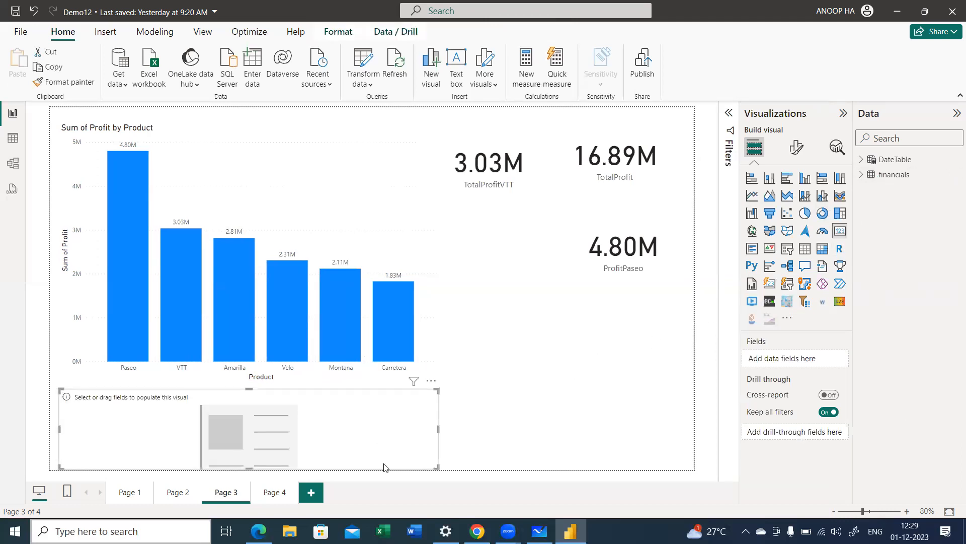
left_click_drag(439, 467, 529, 318)
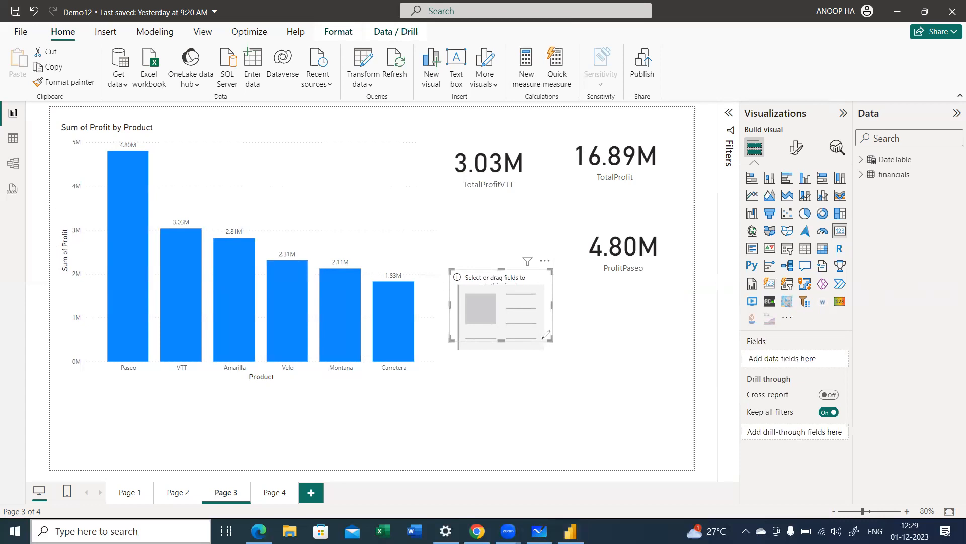
mouse_move(520, 333)
left_mouse_down()
mouse_move(527, 382)
mouse_move(534, 380)
left_mouse_up()
left_click(445, 395)
mouse_move(463, 388)
left_mouse_down()
mouse_move(440, 418)
mouse_move(522, 418)
left_mouse_up()
left_click(464, 412)
mouse_move(517, 405)
left_mouse_down()
mouse_move(559, 418)
mouse_move(611, 405)
mouse_move(618, 420)
mouse_move(654, 413)
left_mouse_up()
mouse_move(557, 436)
left_mouse_down()
mouse_move(572, 428)
mouse_move(645, 446)
mouse_move(654, 433)
mouse_move(627, 454)
mouse_move(646, 455)
mouse_move(612, 425)
left_mouse_up()
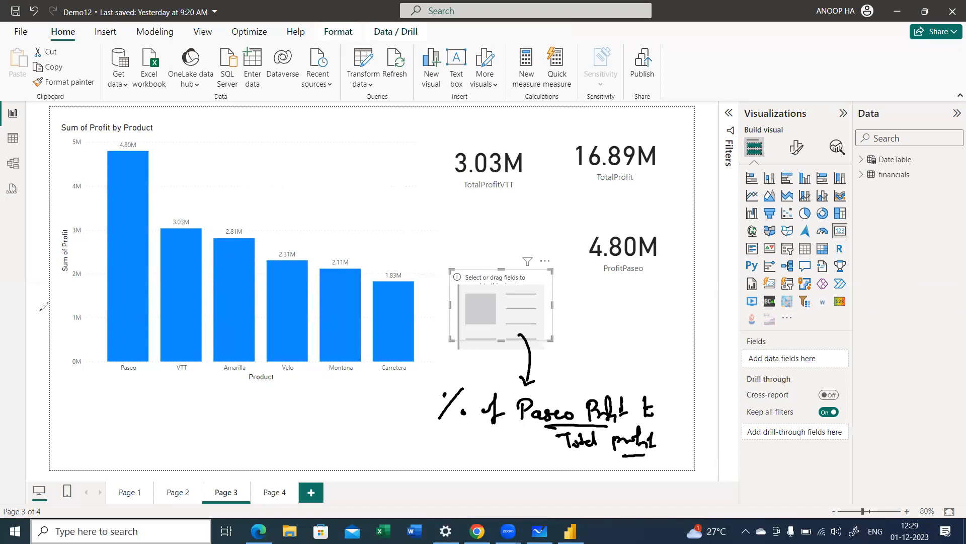
key("e")
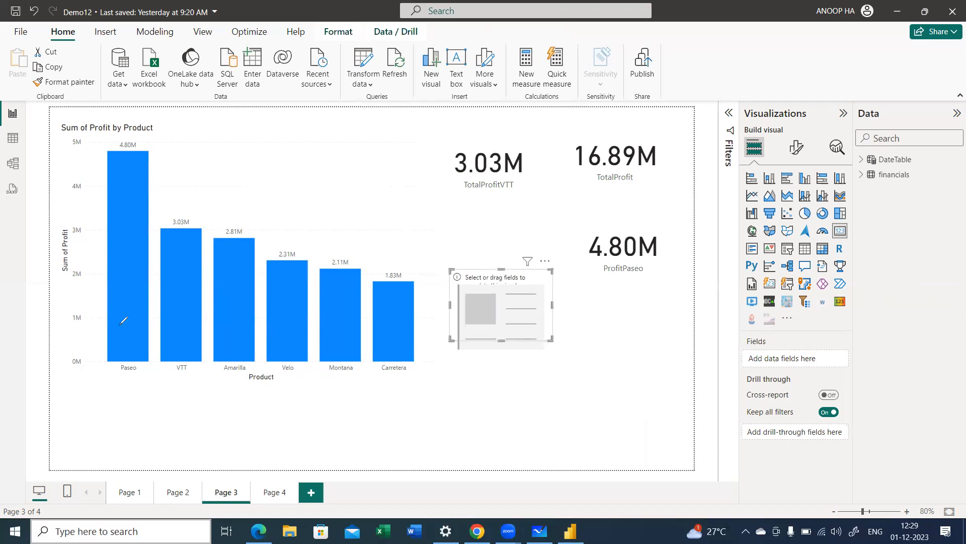
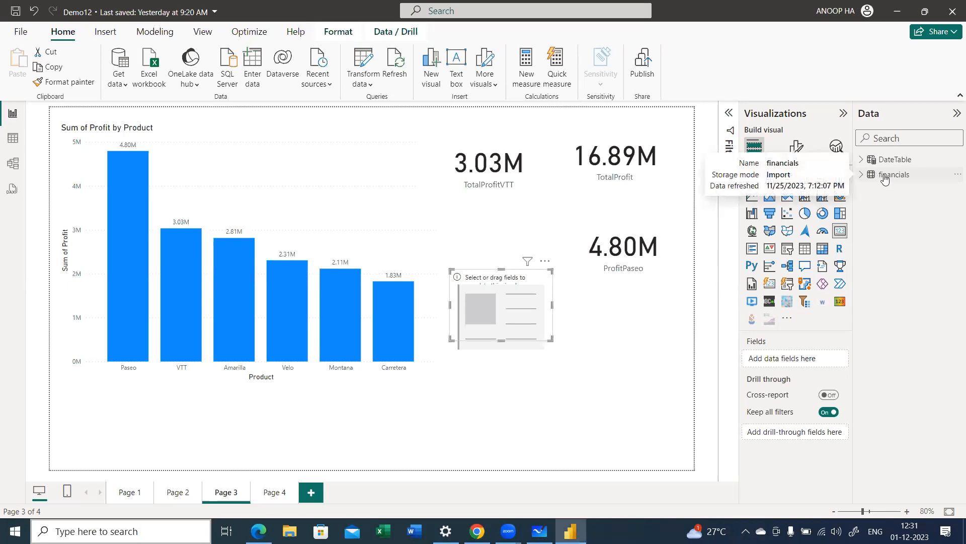
Step: Create a new measure in the financials table and name it %paseo
right_click(887, 175)
key("Escape")
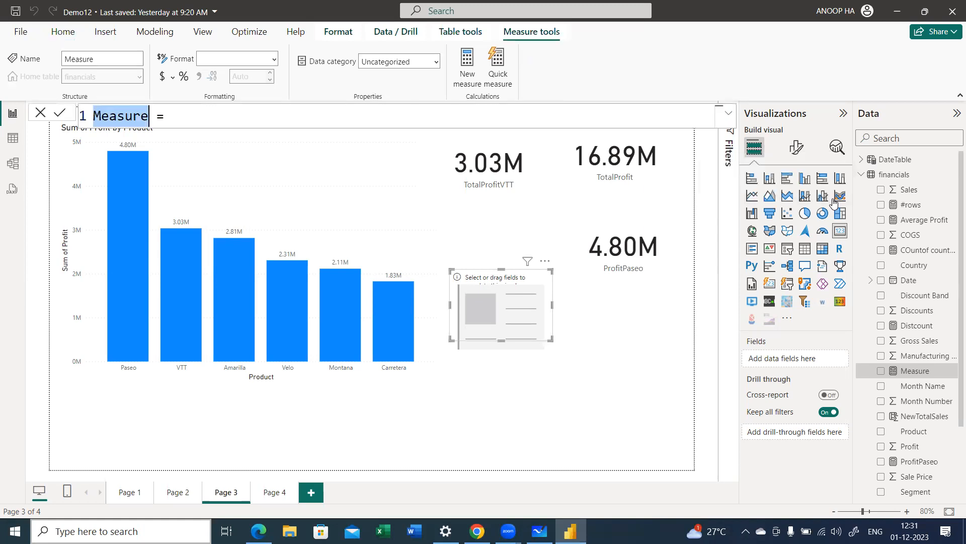
type("Divid")
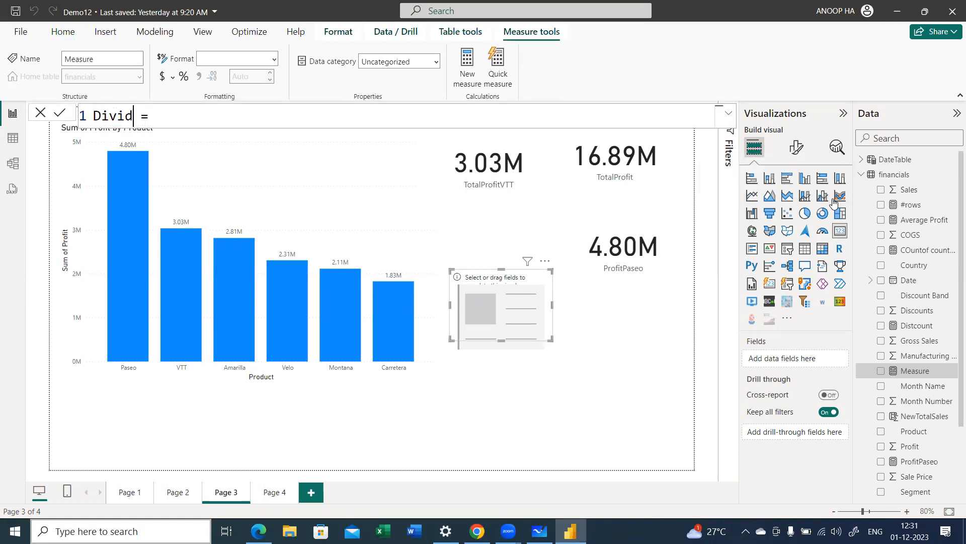
key("shift+Home")
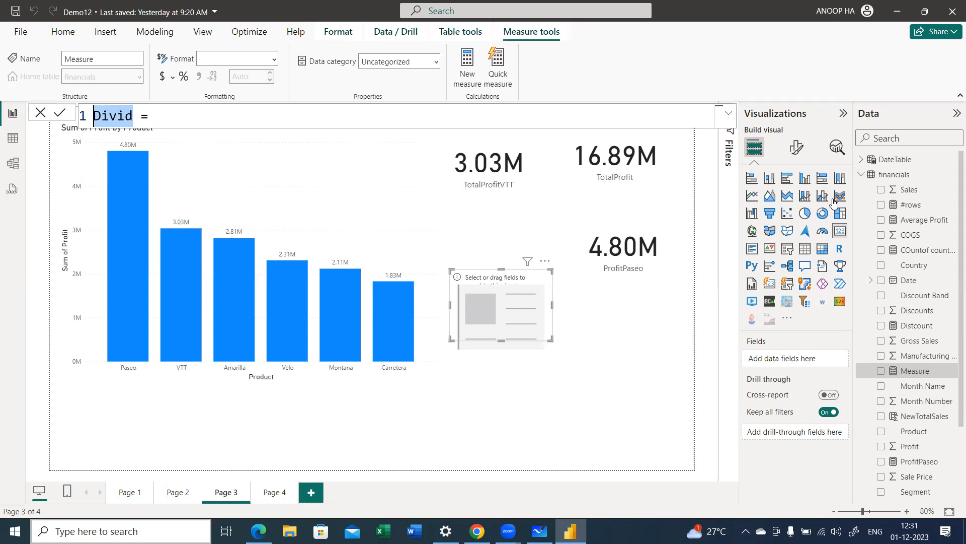
type("%paseo")
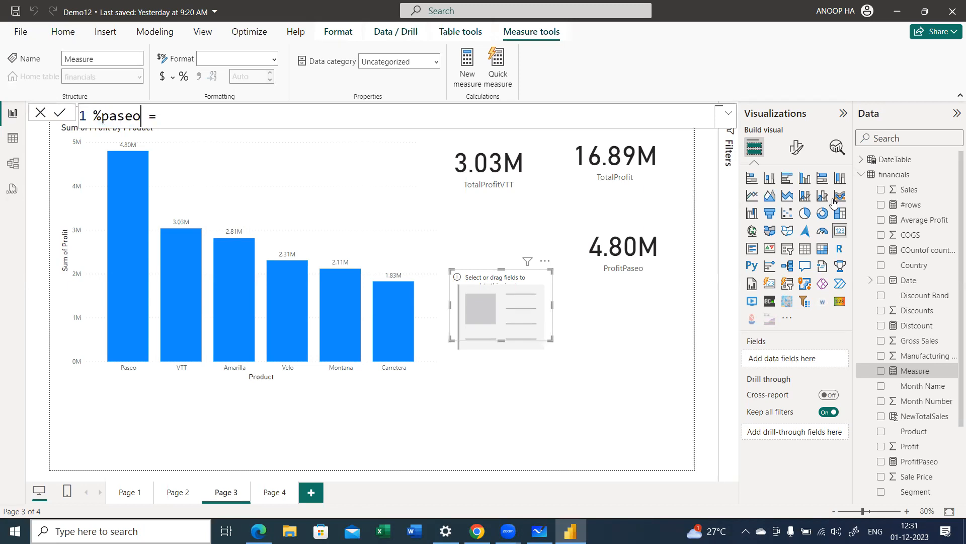
type(" =DIVIDE(")
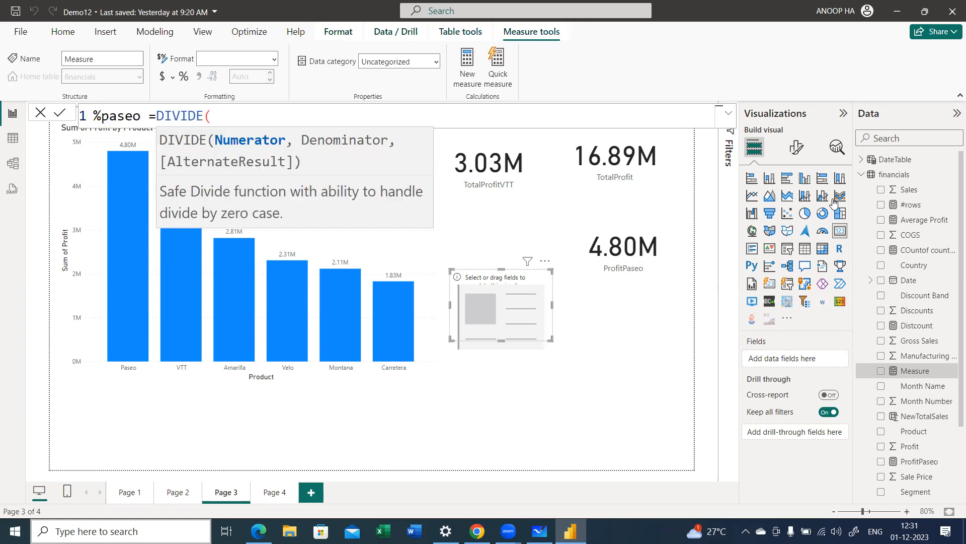
type("p")
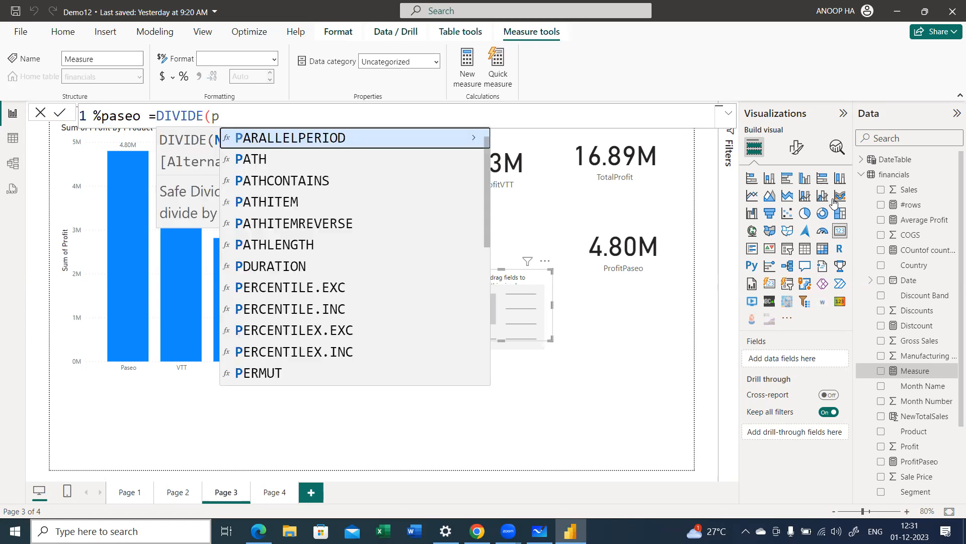
type("r")
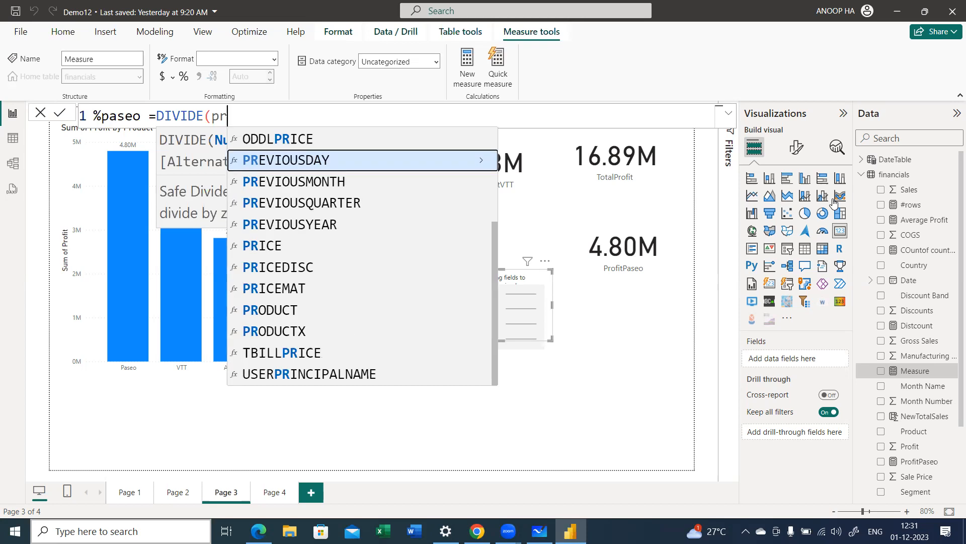
type("ofi")
Step: Define the %paseo measure as DIVIDE([ProfitPaseo],[TotalProfit]) and commit the formula
key("Tab")
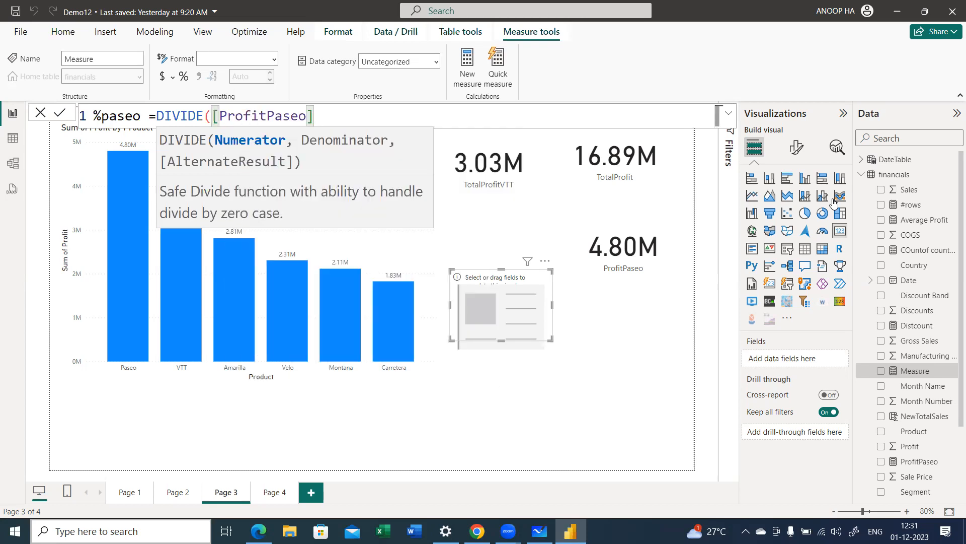
type(",tot")
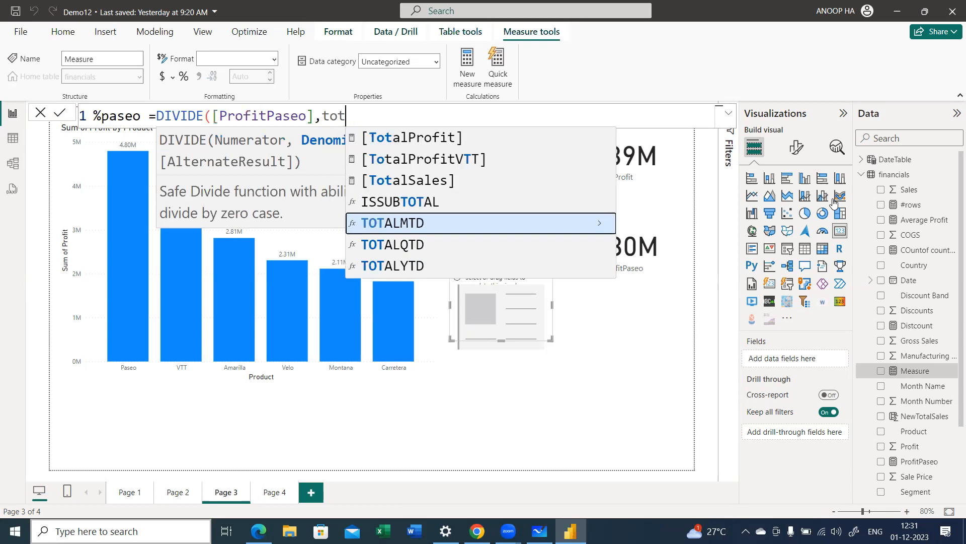
key("Up")
key("Up")
key("Up")
key("Up")
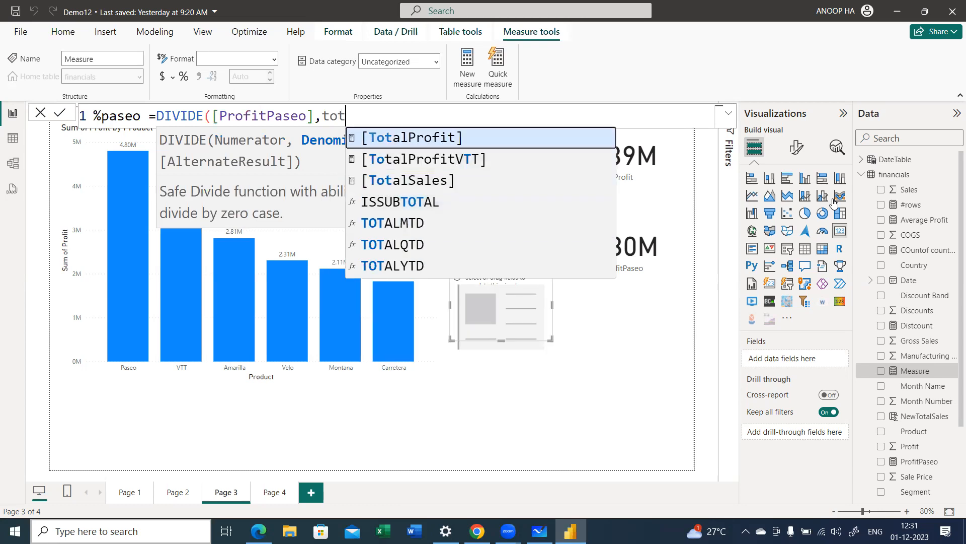
key("Tab")
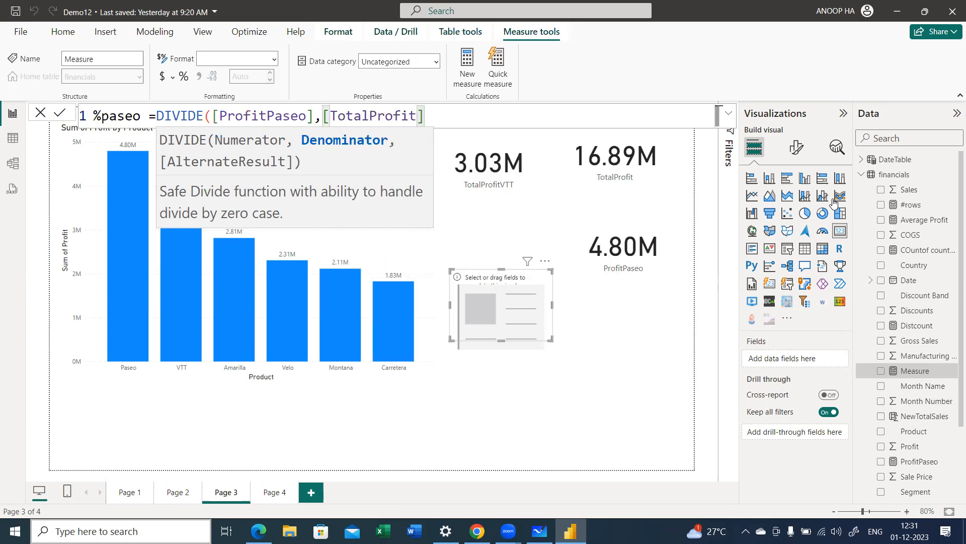
type(")")
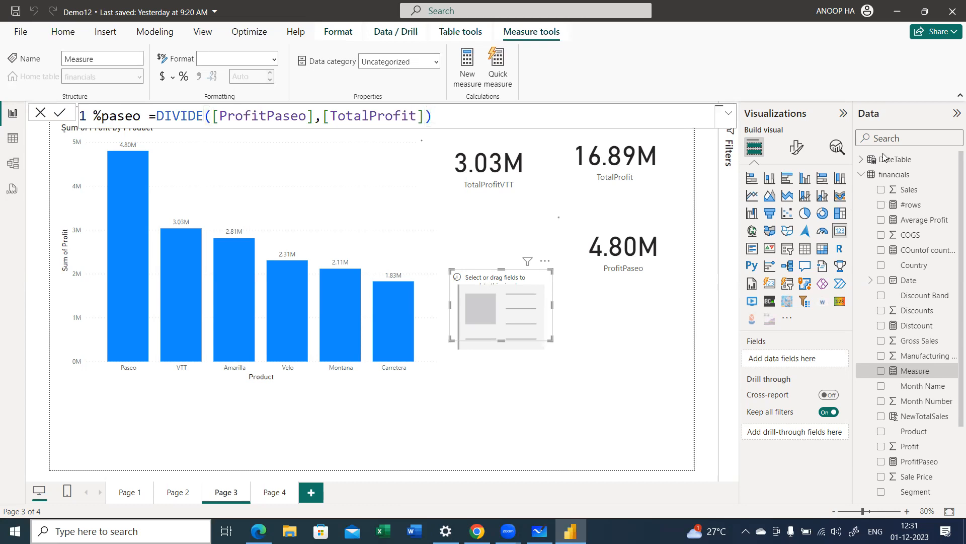
key("Return")
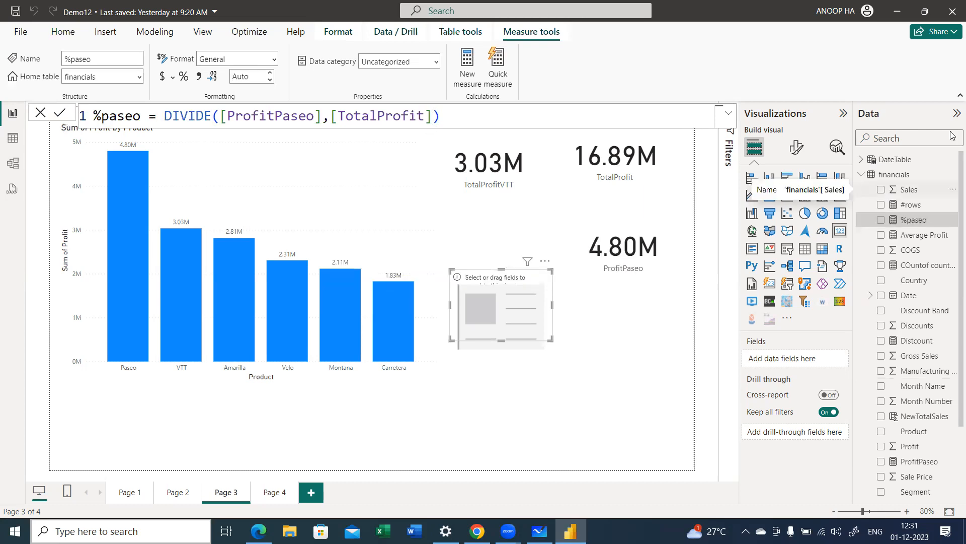
Step: Show %paseo as a percentage in the empty card and move the card up beside the ProfitPaseo card
left_click(880, 220)
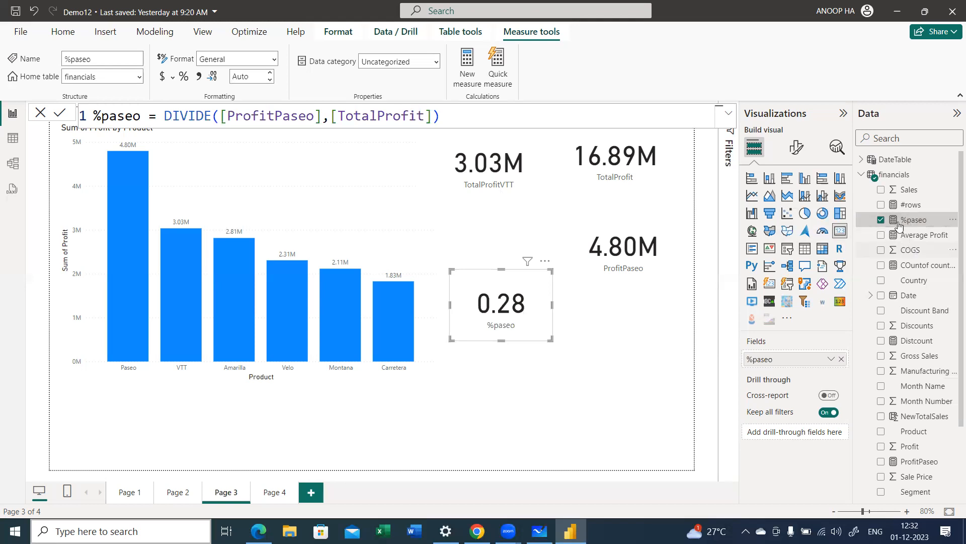
left_click(186, 81)
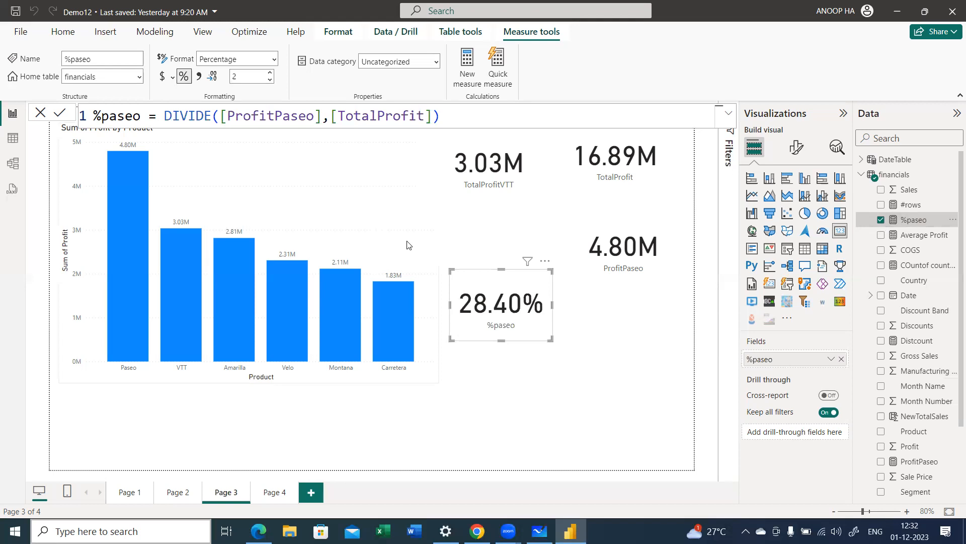
left_click_drag(508, 293, 516, 274)
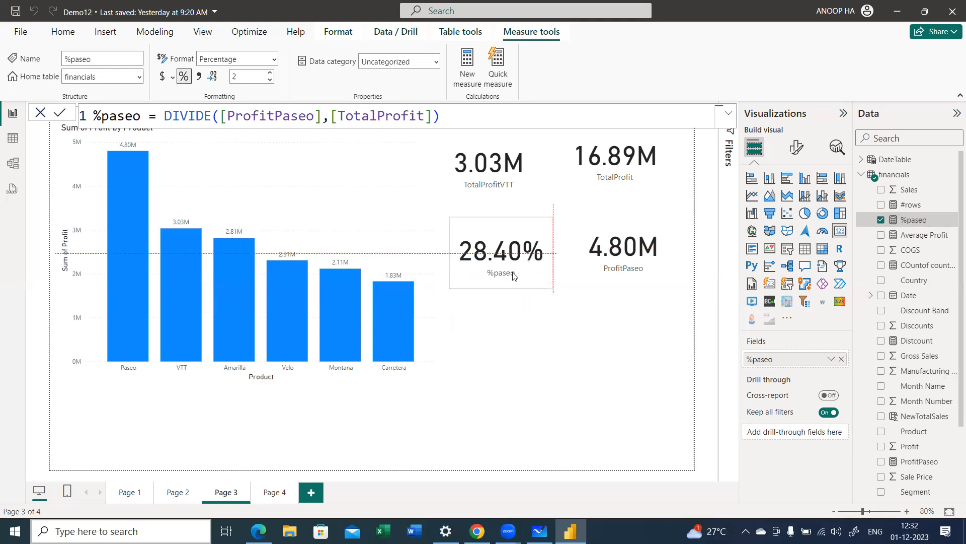
left_click(514, 355)
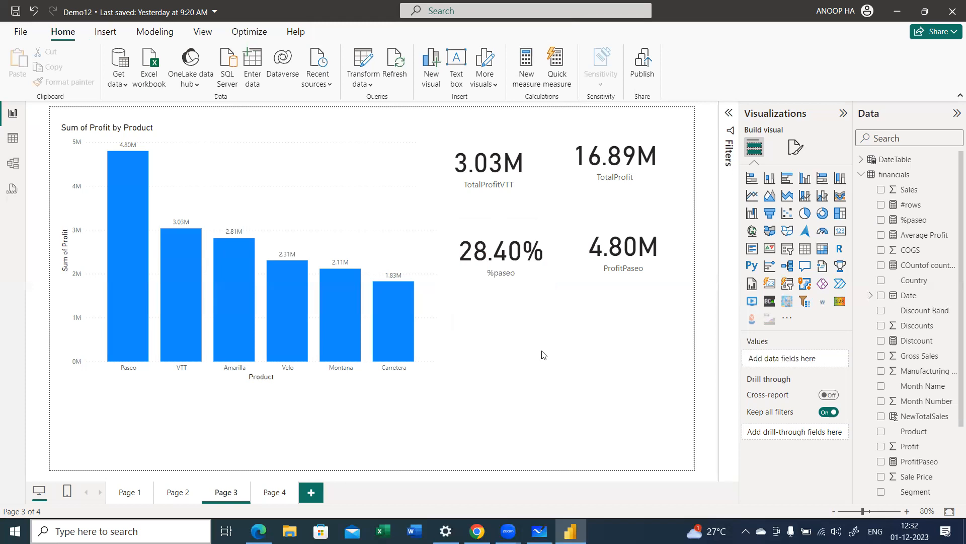
Step: Create another new measure in the financials table and name it %vttprofit
left_click(860, 175)
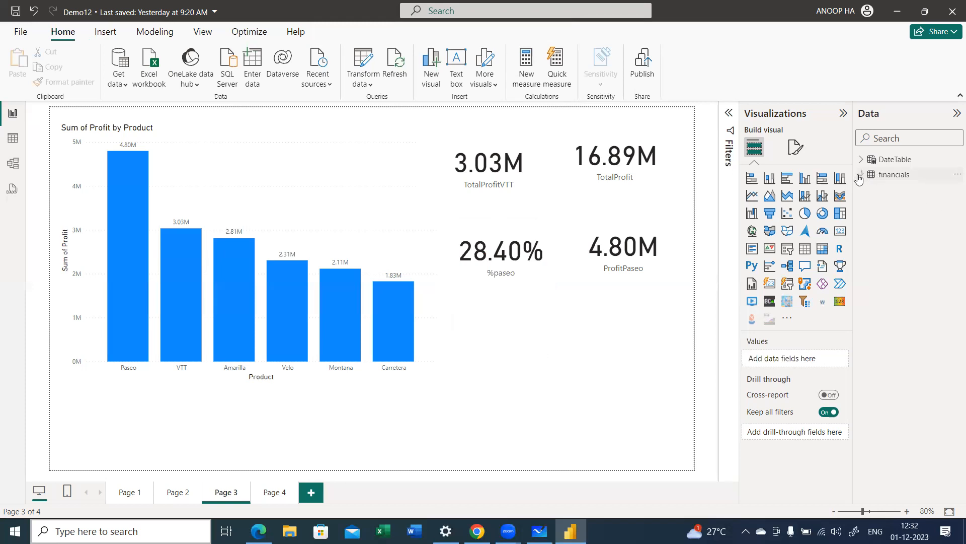
right_click(890, 175)
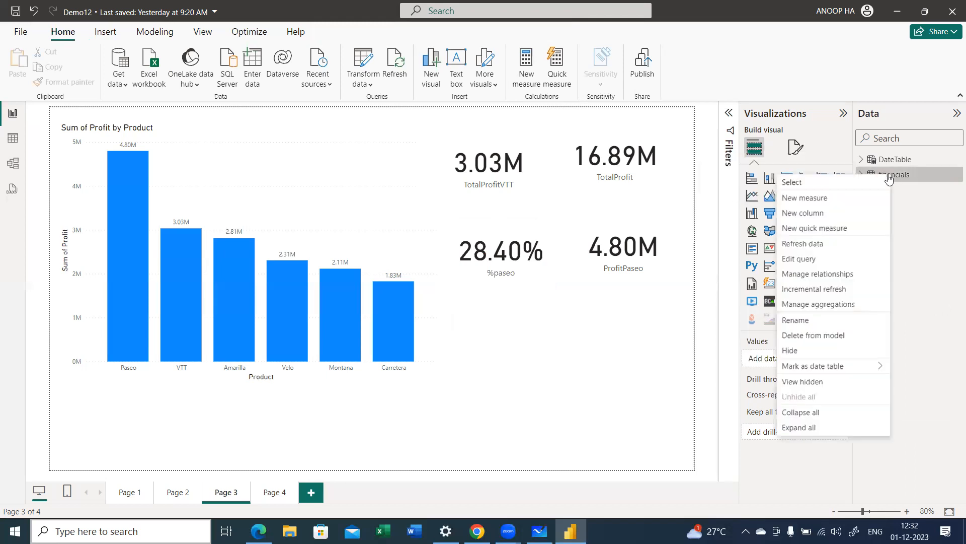
left_click(845, 198)
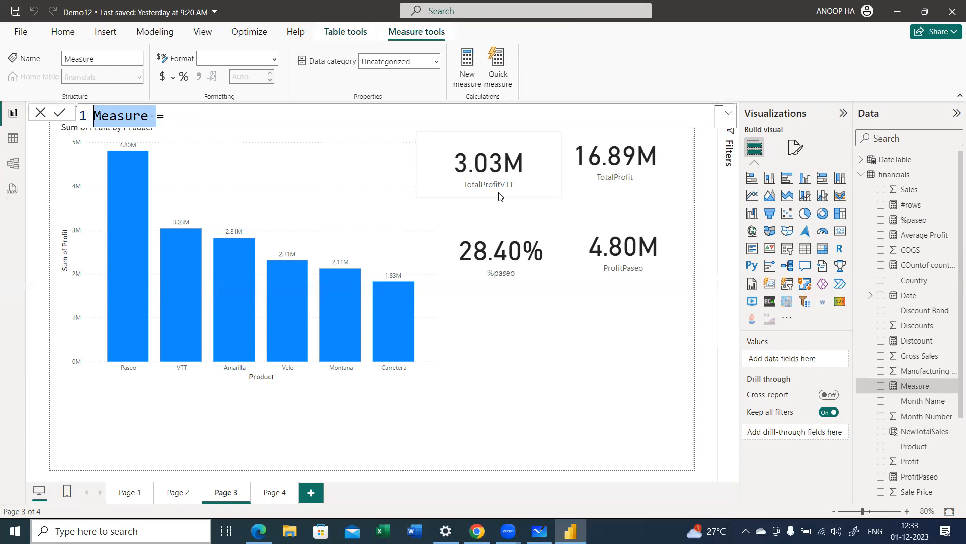
type("%V")
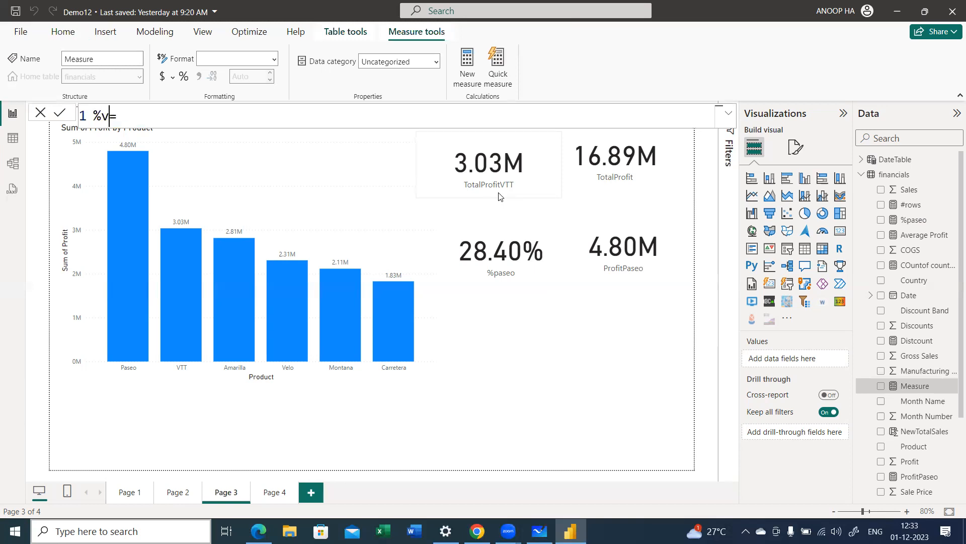
type("ttprofittot")
Step: Define the %vttprofit measure as [TotalProfitVTT]/[TotalProfit] and commit the formula
key("Up")
key("Up")
key("Up")
key("Tab")
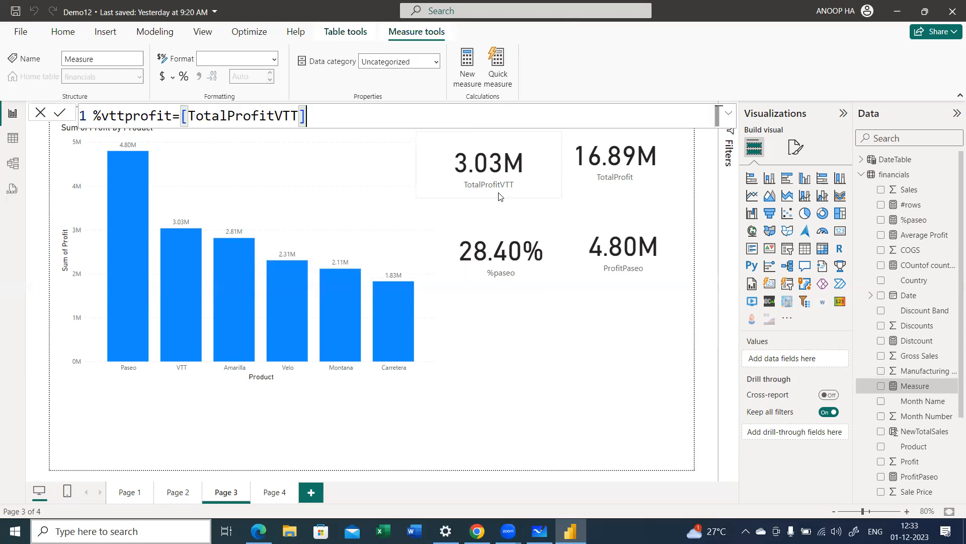
type("/tot")
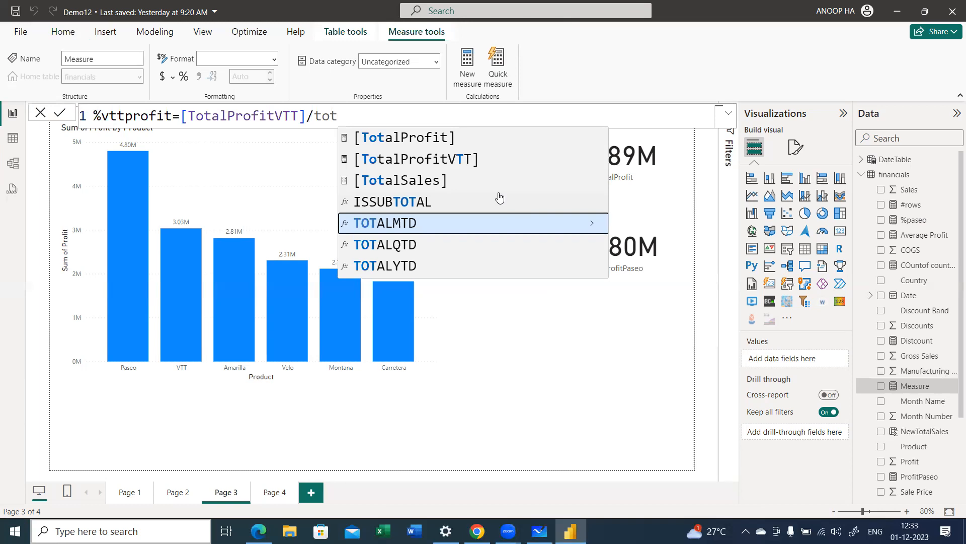
key("Up")
key("Up")
key("Up")
key("Up")
key("Up")
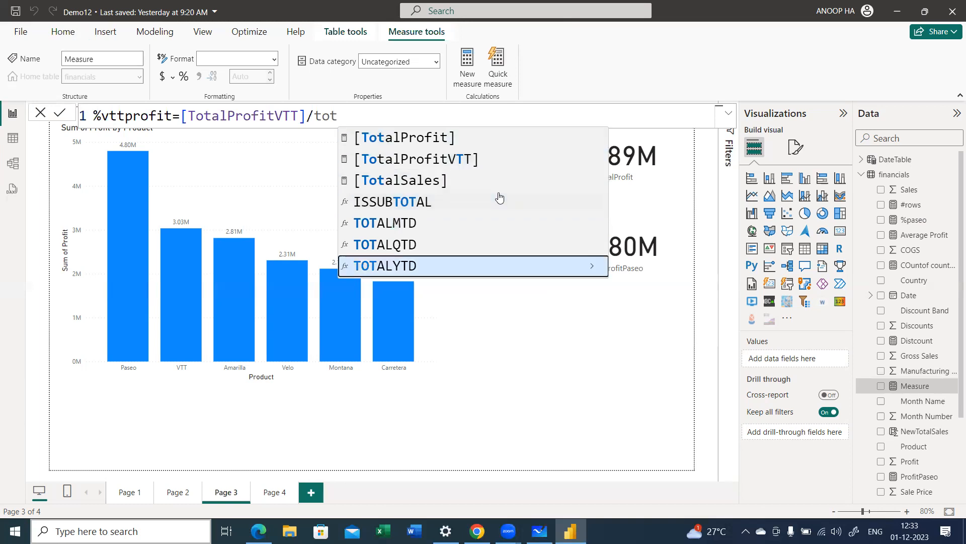
key("Up")
key("Up")
key("Up")
key("Up")
key("Up")
key("Up")
key("Tab")
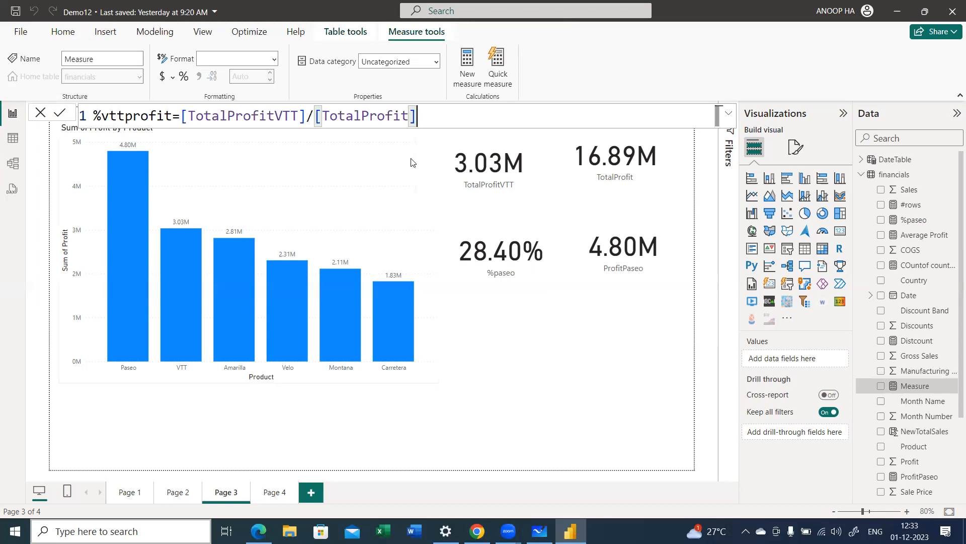
left_click(60, 114)
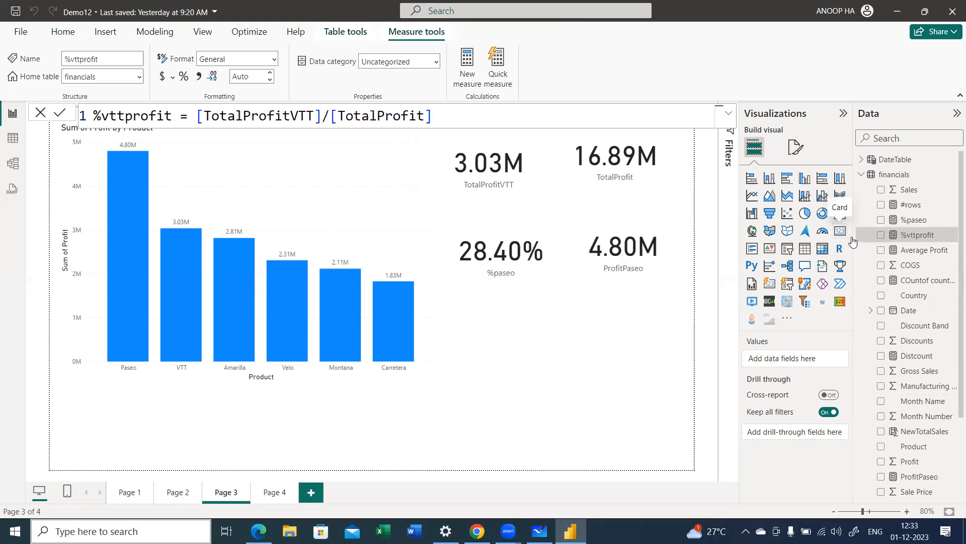
Step: Insert a card showing %vttprofit, resize it and place it below the %paseo and ProfitPaseo cards
left_click(882, 235)
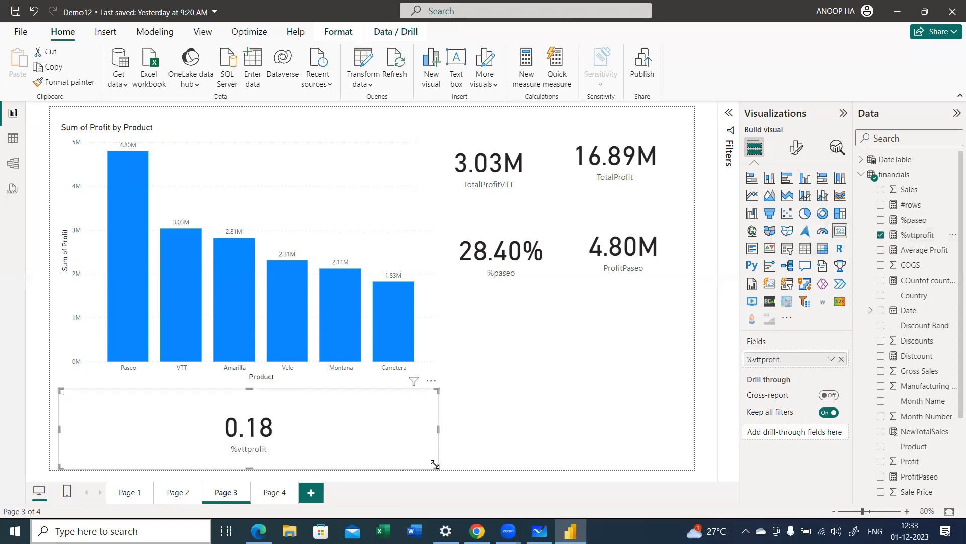
left_click_drag(437, 467, 285, 452)
left_click_drag(158, 447, 514, 310)
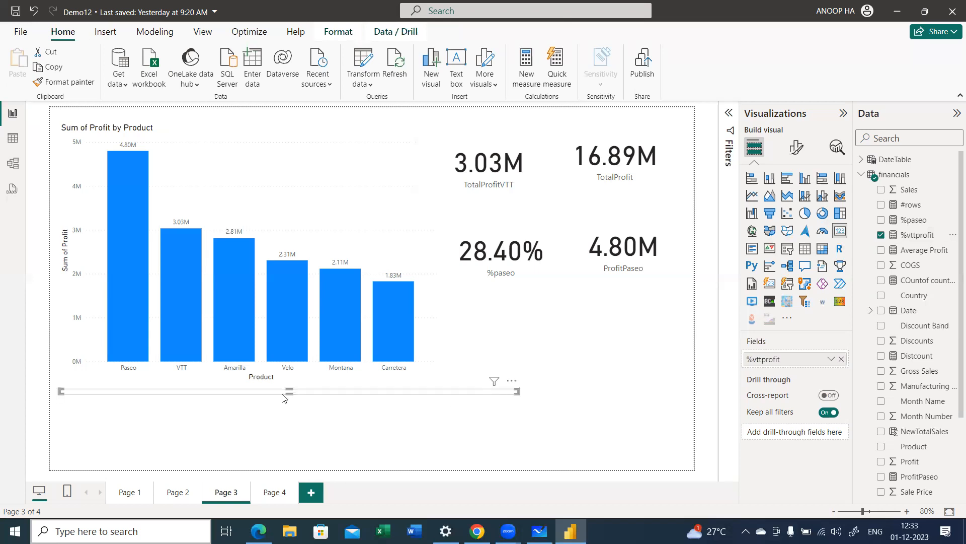
left_click_drag(287, 390, 296, 447)
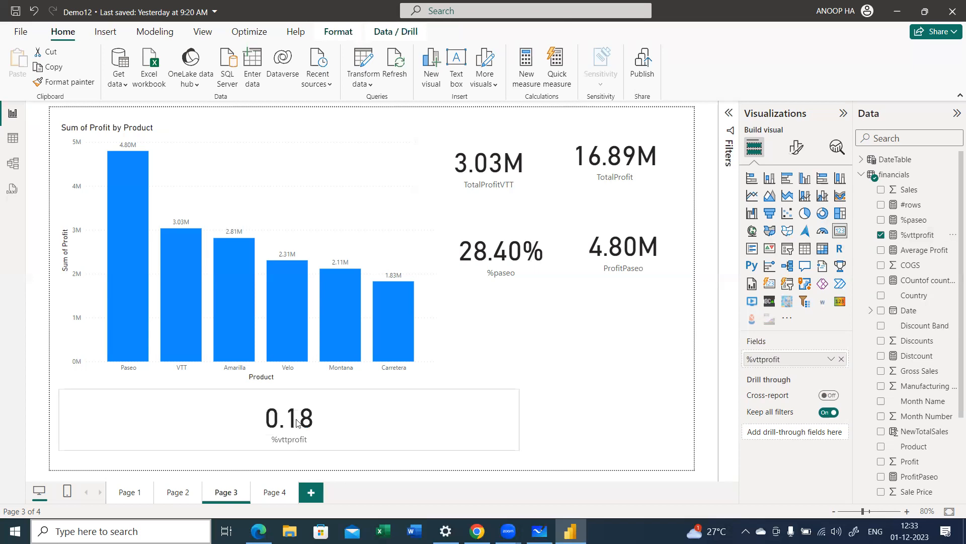
left_click_drag(497, 329, 453, 330)
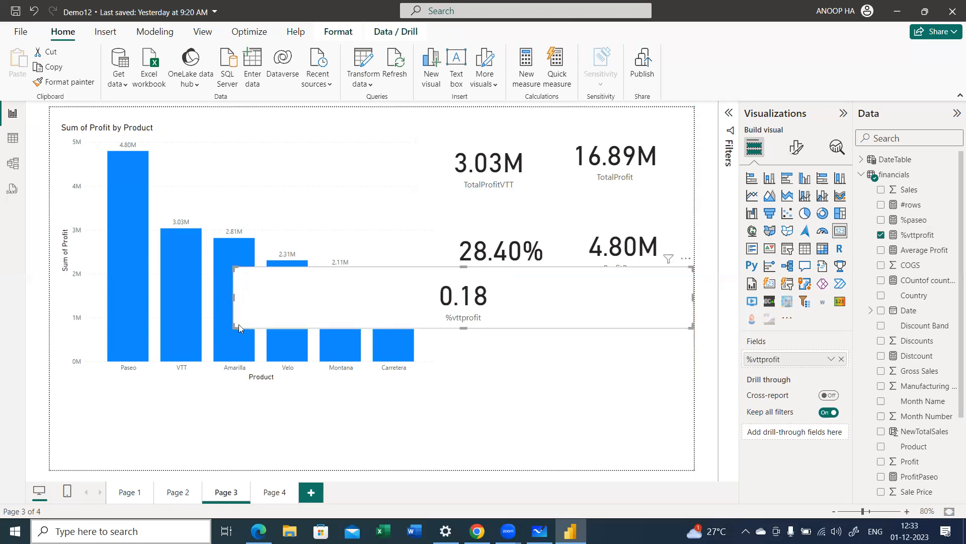
left_click_drag(236, 328, 486, 352)
left_click_drag(544, 339, 514, 365)
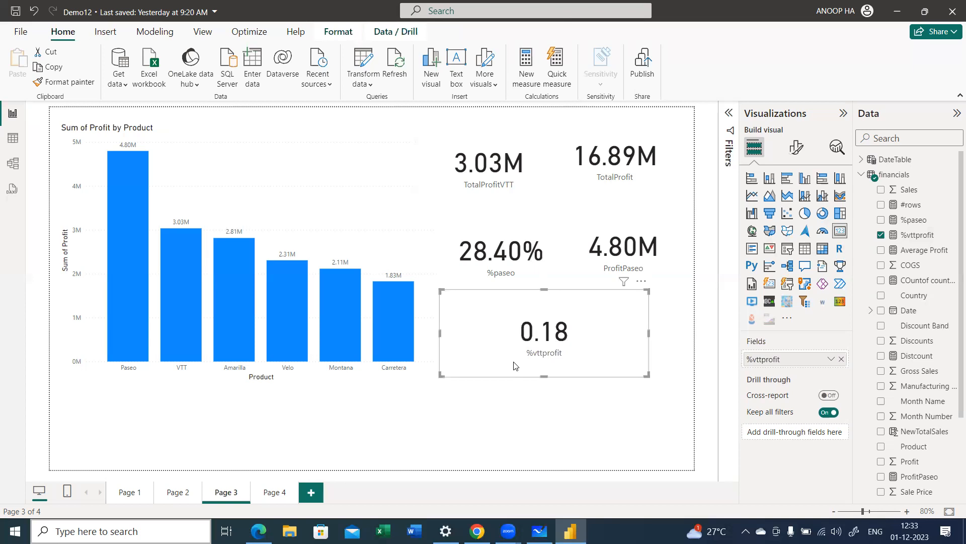
Step: Format the %vttprofit measure as a percentage, and shrink its card to sit directly below the ProfitPaseo card
left_click(904, 236)
left_click(184, 78)
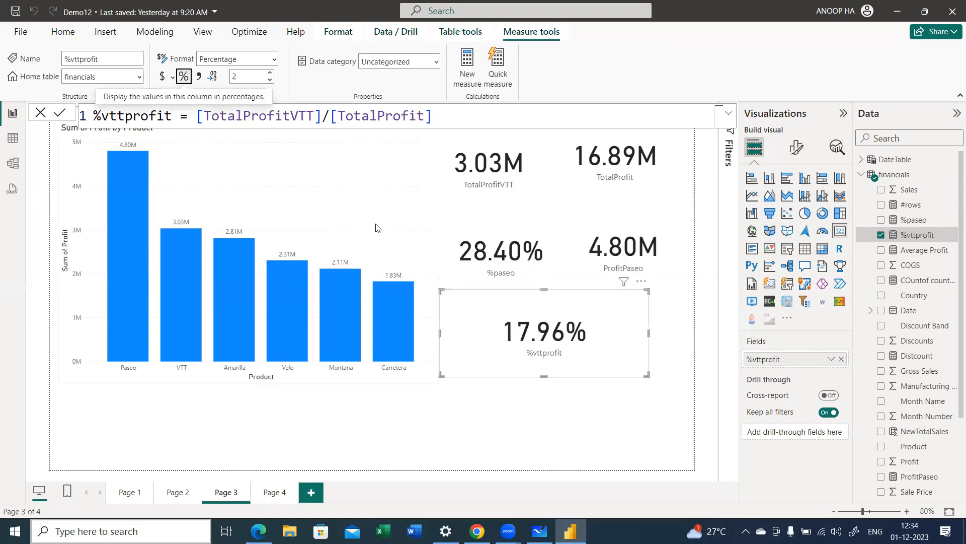
left_click_drag(438, 377, 538, 354)
left_click_drag(593, 334, 630, 339)
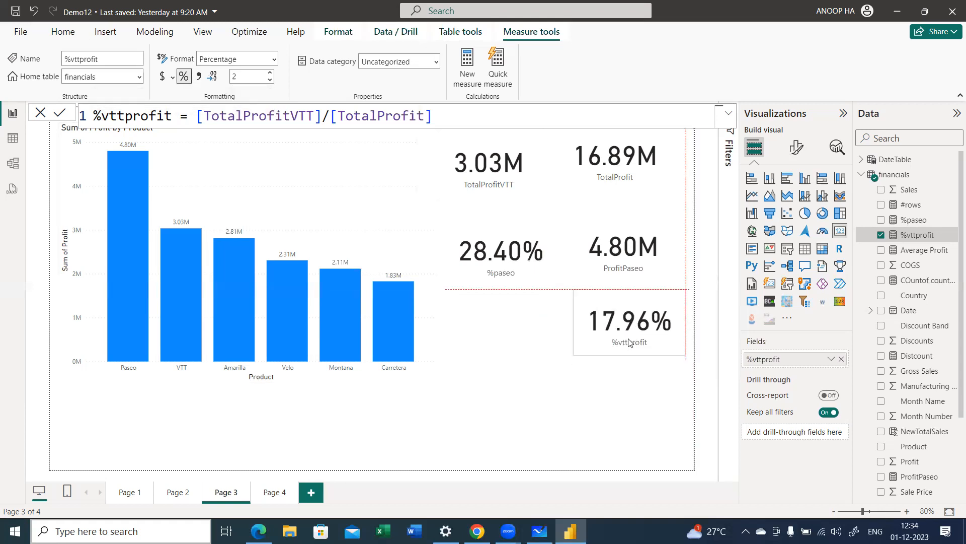
left_click(627, 409)
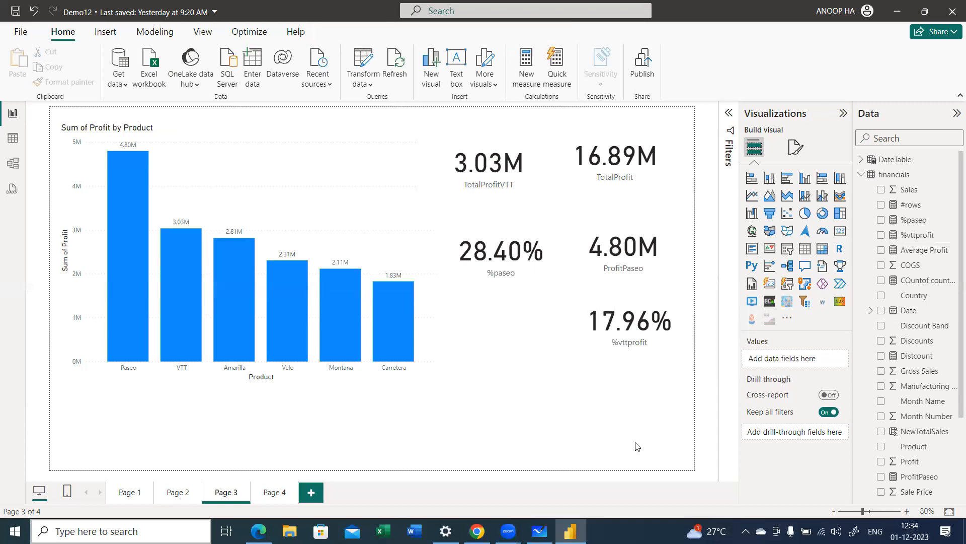
Step: Switch to Microsoft Whiteboard and clear all existing handwriting from the Demo_Power BI board
key("alt+Tab")
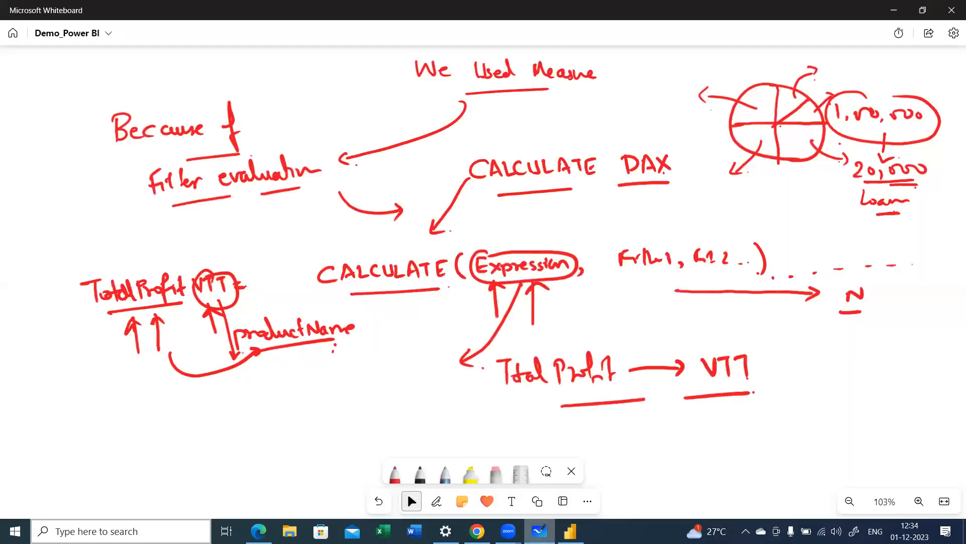
right_click(299, 190)
left_click(298, 177)
left_click(493, 296)
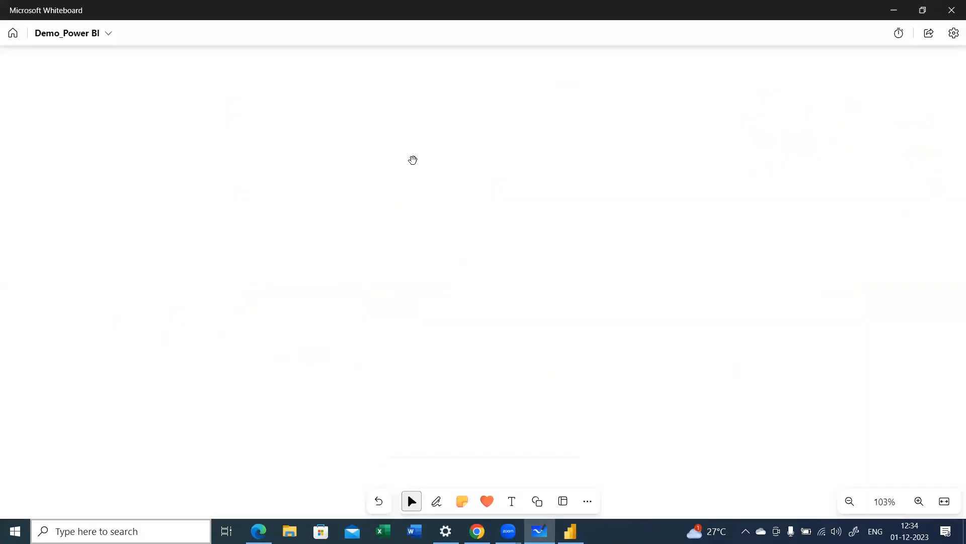
Step: Handwrite the heading "using Calc" in red ink on the empty board and add a circled number 1 beneath it
key("alt+w")
mouse_move(206, 180)
left_mouse_down()
mouse_move(215, 193)
mouse_move(263, 184)
mouse_move(267, 211)
left_mouse_up()
mouse_move(286, 173)
left_mouse_down()
mouse_move(324, 160)
mouse_move(355, 181)
left_mouse_up()
mouse_move(211, 234)
left_mouse_down()
mouse_move(213, 248)
mouse_move(216, 227)
left_mouse_up()
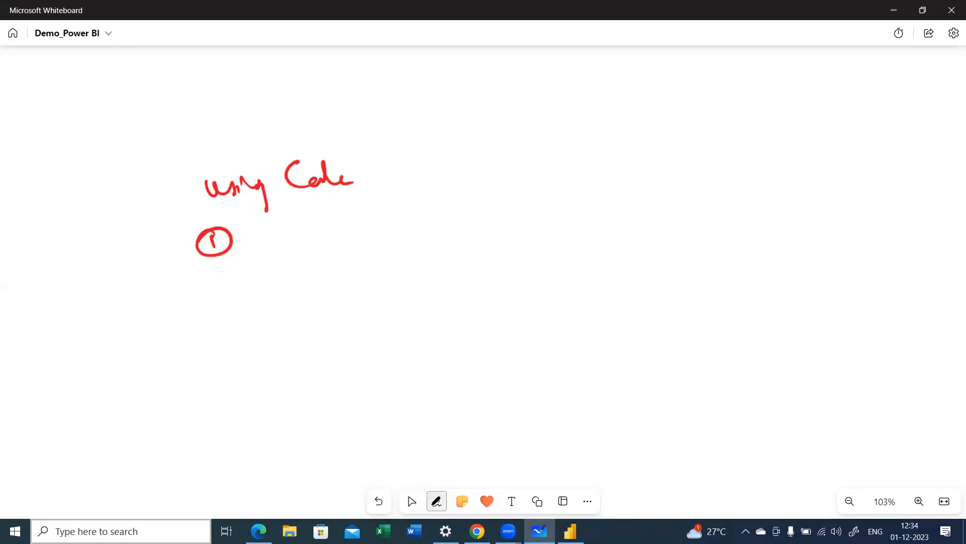
Step: Handwrite the first item as "% of Segm (all seg" beside the circled 1, and add a circled number 2 below it
left_click_drag(260, 236, 255, 259)
mouse_move(299, 229)
left_mouse_down()
mouse_move(279, 252)
mouse_move(297, 272)
left_mouse_up()
left_click(326, 241)
mouse_move(326, 241)
left_mouse_down()
mouse_move(326, 263)
mouse_move(355, 254)
mouse_move(360, 280)
left_mouse_up()
left_click_drag(364, 258, 394, 256)
mouse_move(218, 294)
left_mouse_down()
mouse_move(233, 310)
mouse_move(222, 290)
left_mouse_up()
left_click_drag(422, 233, 413, 269)
mouse_move(429, 260)
left_mouse_down()
mouse_move(434, 253)
mouse_move(438, 262)
left_mouse_up()
left_click_drag(441, 261, 531, 260)
Step: Handwrite "% Month Name" beside the circled 2, glancing at the Power BI report partway through
left_click_drag(284, 291, 266, 317)
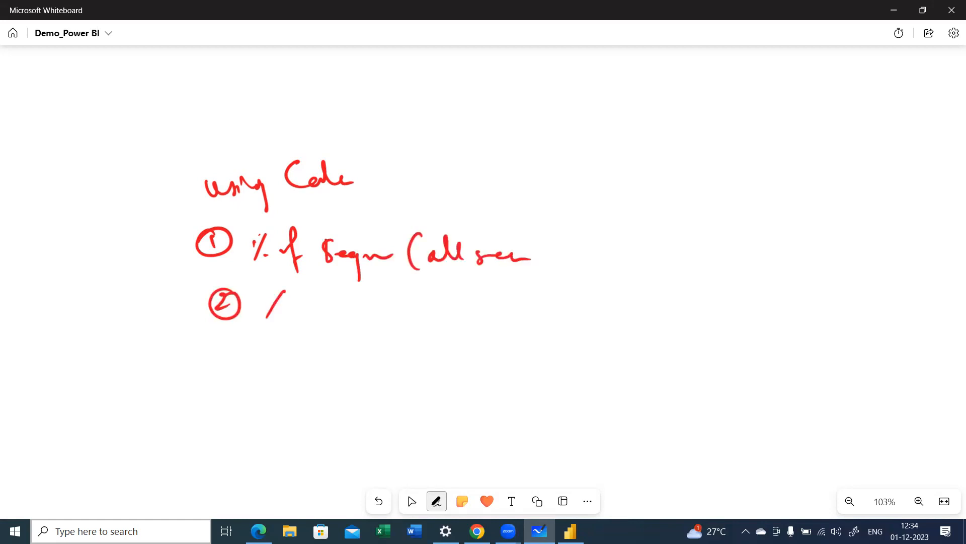
key("alt")
key("alt+Tab")
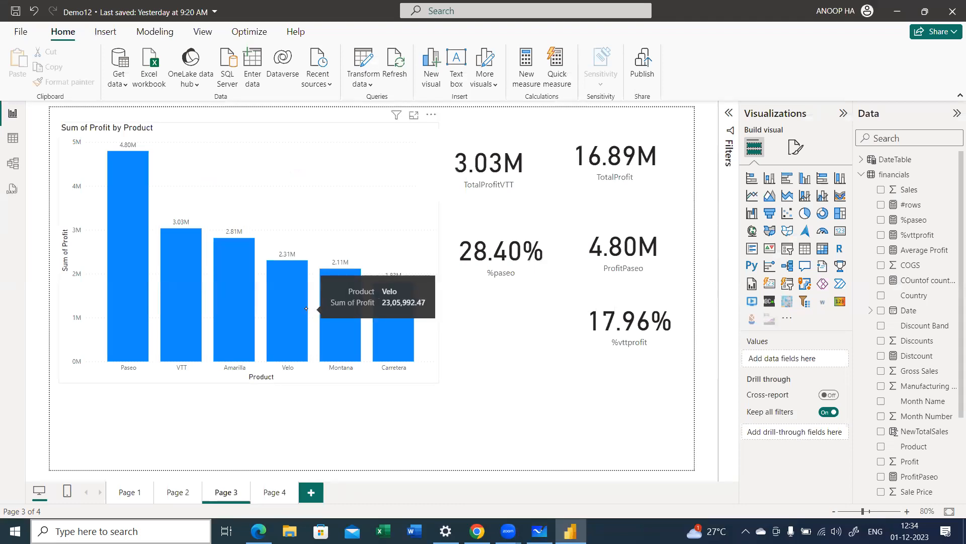
key("alt+Tab")
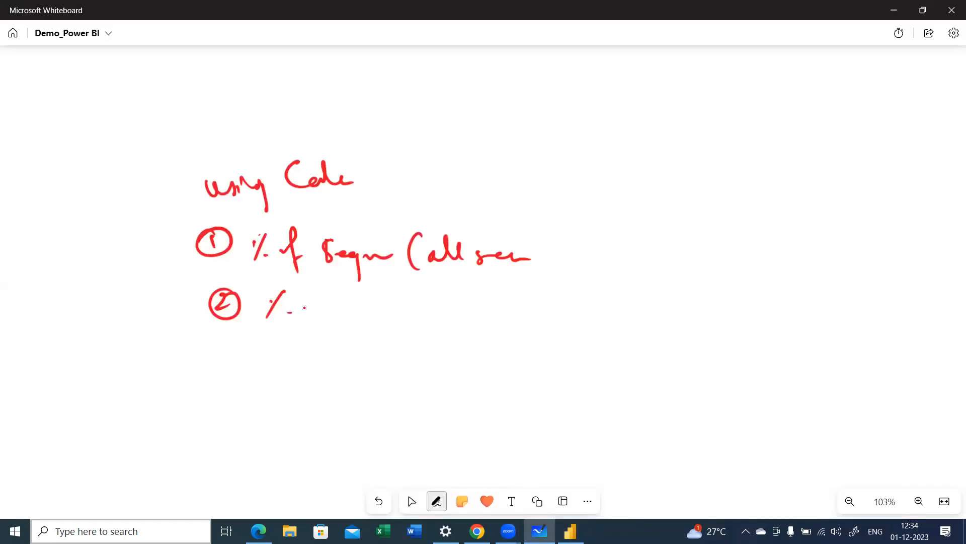
mouse_move(309, 300)
left_mouse_down()
mouse_move(348, 296)
mouse_move(363, 311)
left_mouse_up()
mouse_move(381, 298)
left_mouse_down()
mouse_move(379, 312)
mouse_move(430, 304)
left_mouse_up()
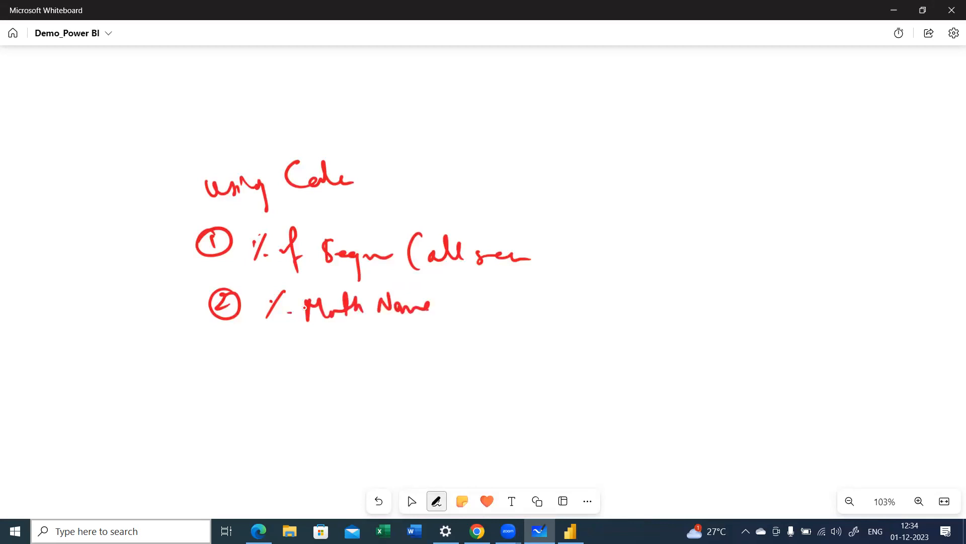
Step: Draw a curly brace grouping both items, write an underlined "Sales" beside it, and stop inking
left_click_drag(559, 221, 560, 312)
mouse_move(603, 259)
left_mouse_down()
mouse_move(599, 276)
mouse_move(648, 282)
mouse_move(634, 291)
left_mouse_up()
left_click(645, 294)
key("Escape")
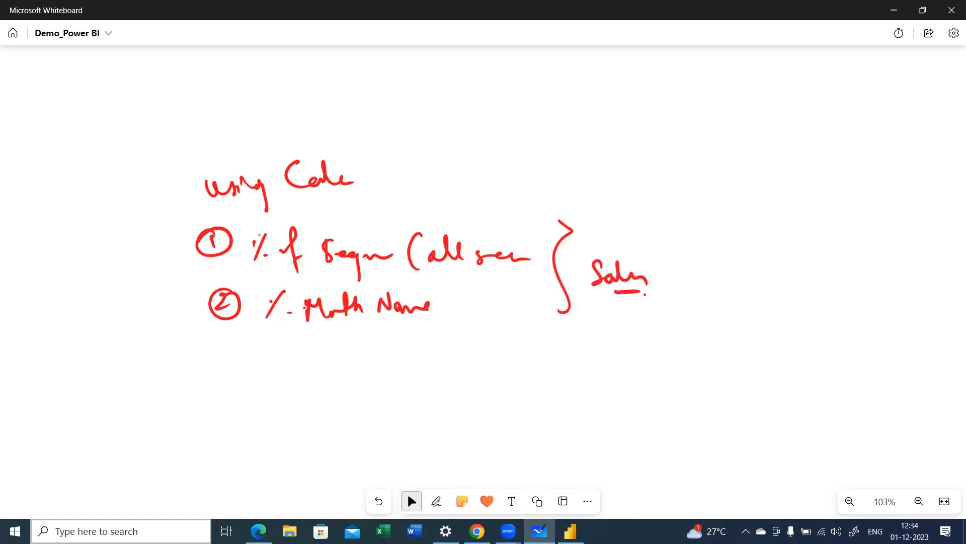